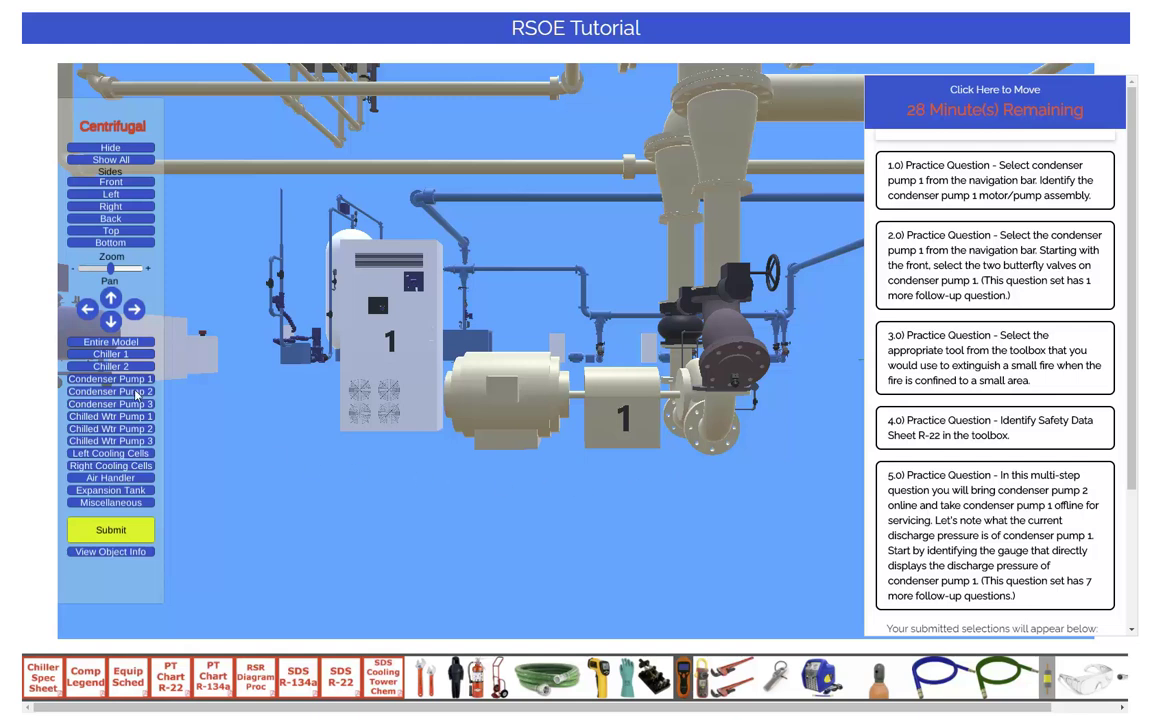
Step: View condenser pumps 2 and 3, and return to the condenser pump 1 view
click(125, 391)
click(136, 405)
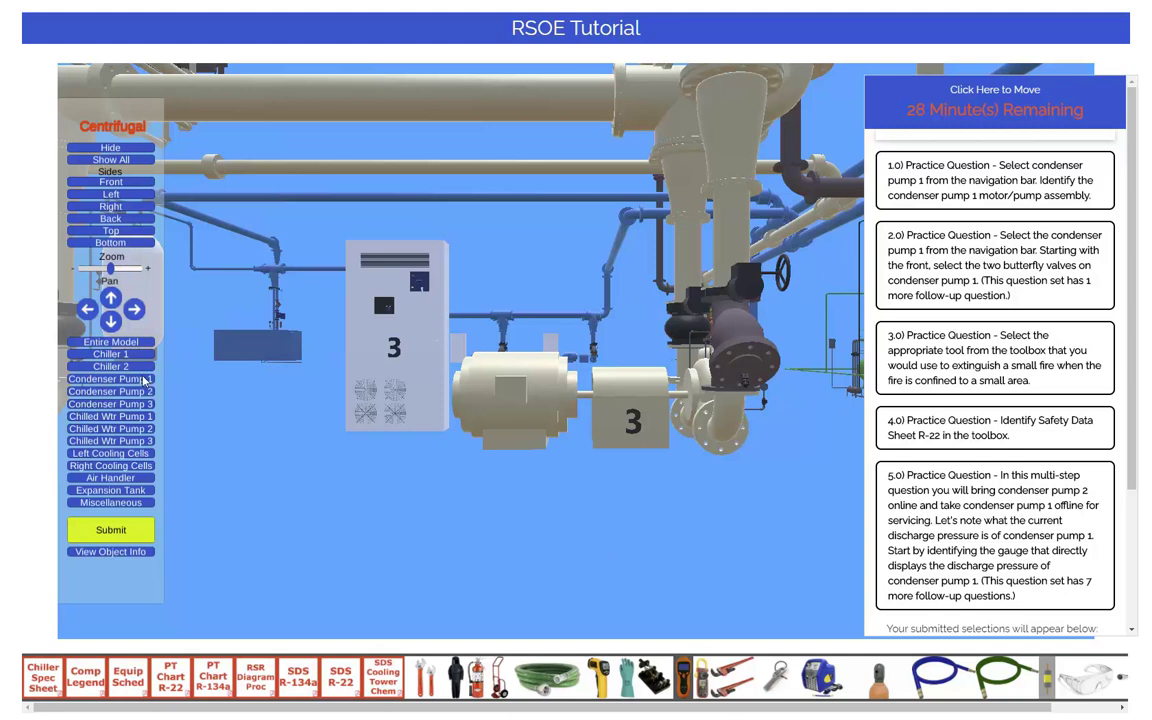
click(111, 379)
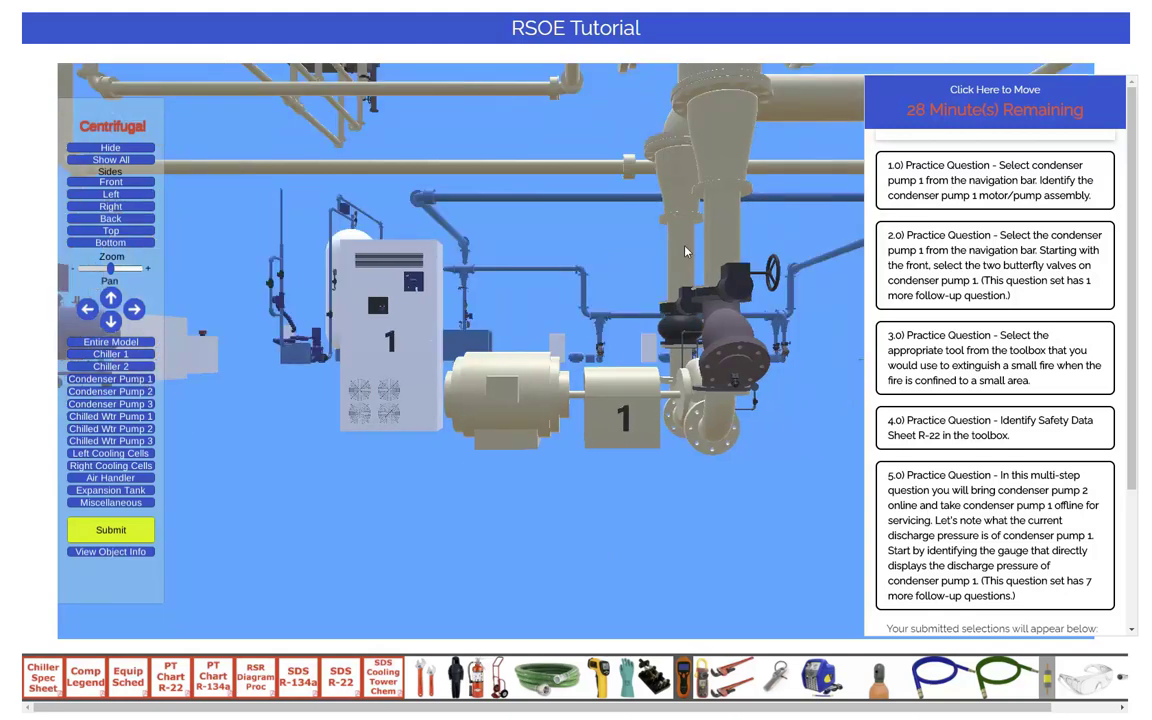
Step: Select the large flanged fitting below the front butterfly valve on condenser pump 1, hide it and restore all hidden objects
click(744, 343)
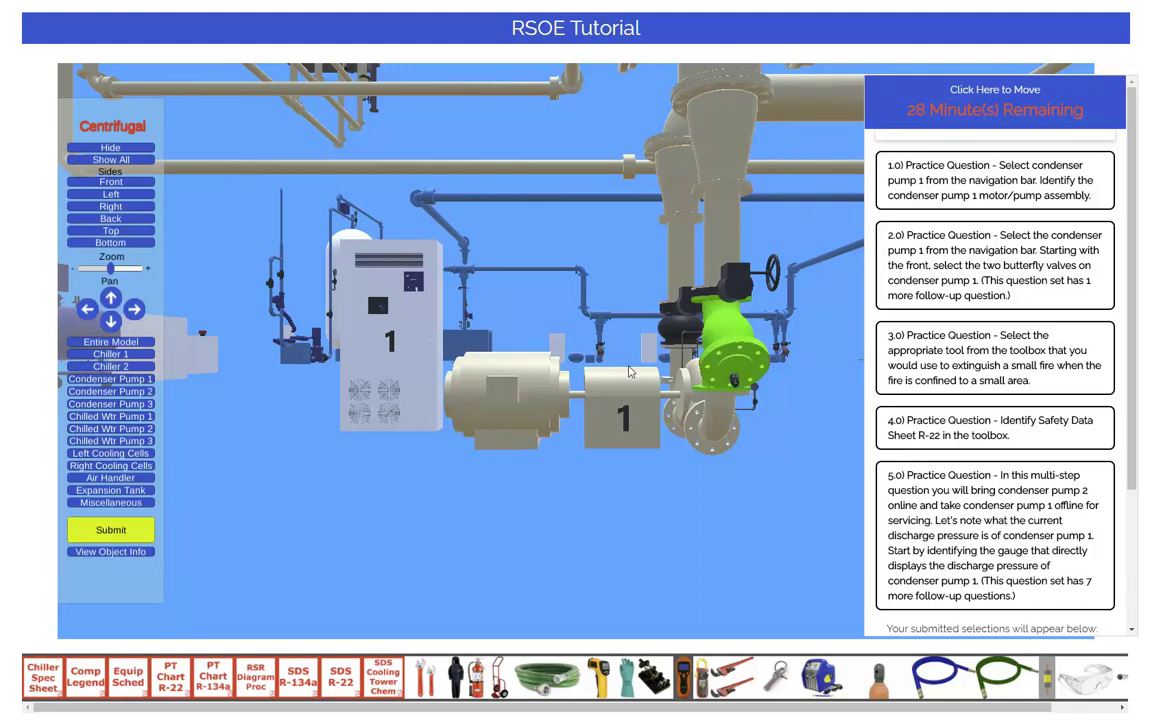
click(132, 149)
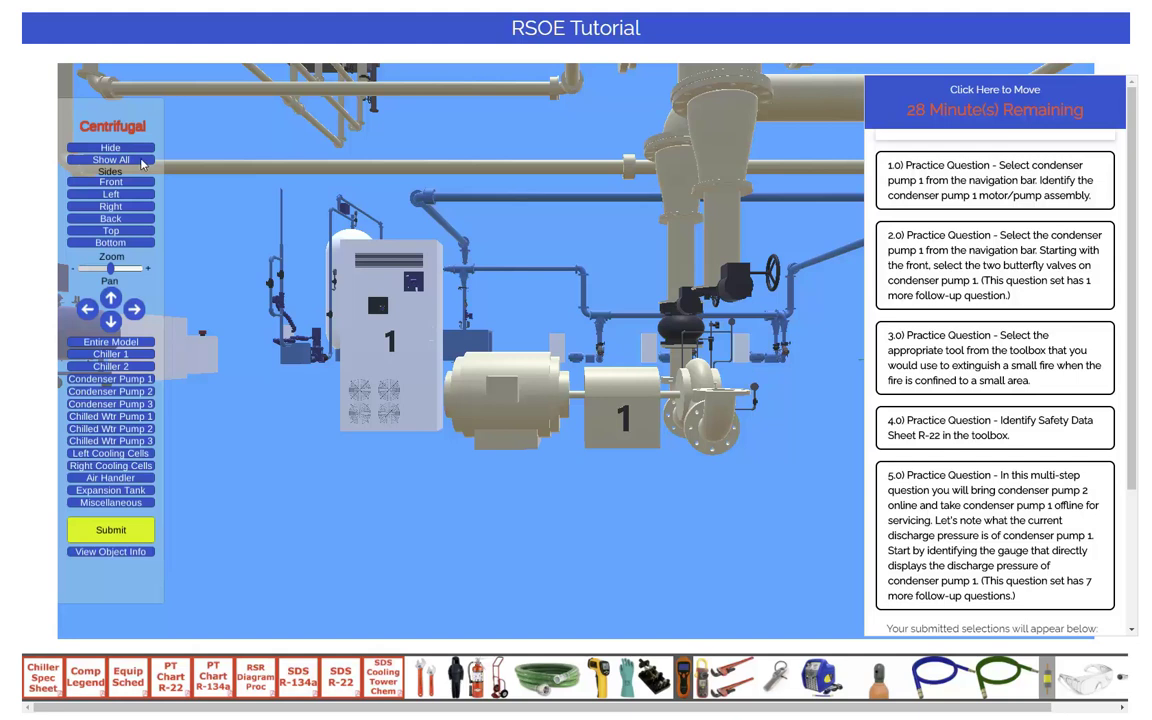
click(142, 162)
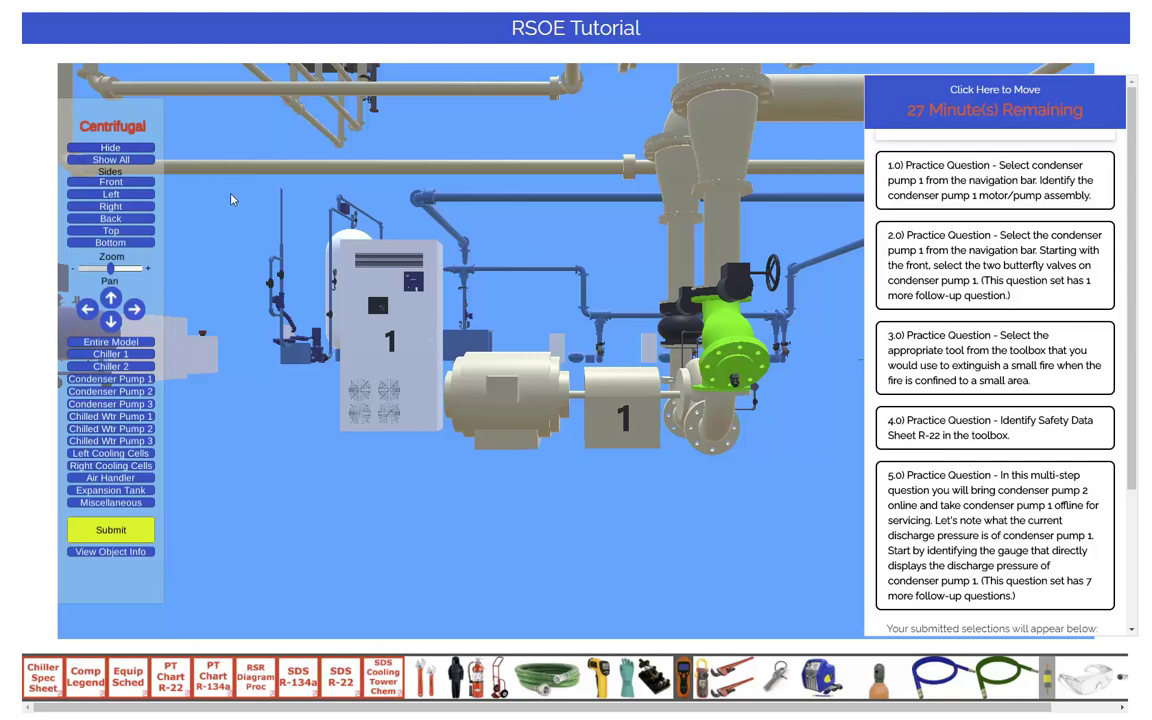
Step: Inspect condenser pump 1 from the left, right and bottom sides, and return to the front view
click(140, 196)
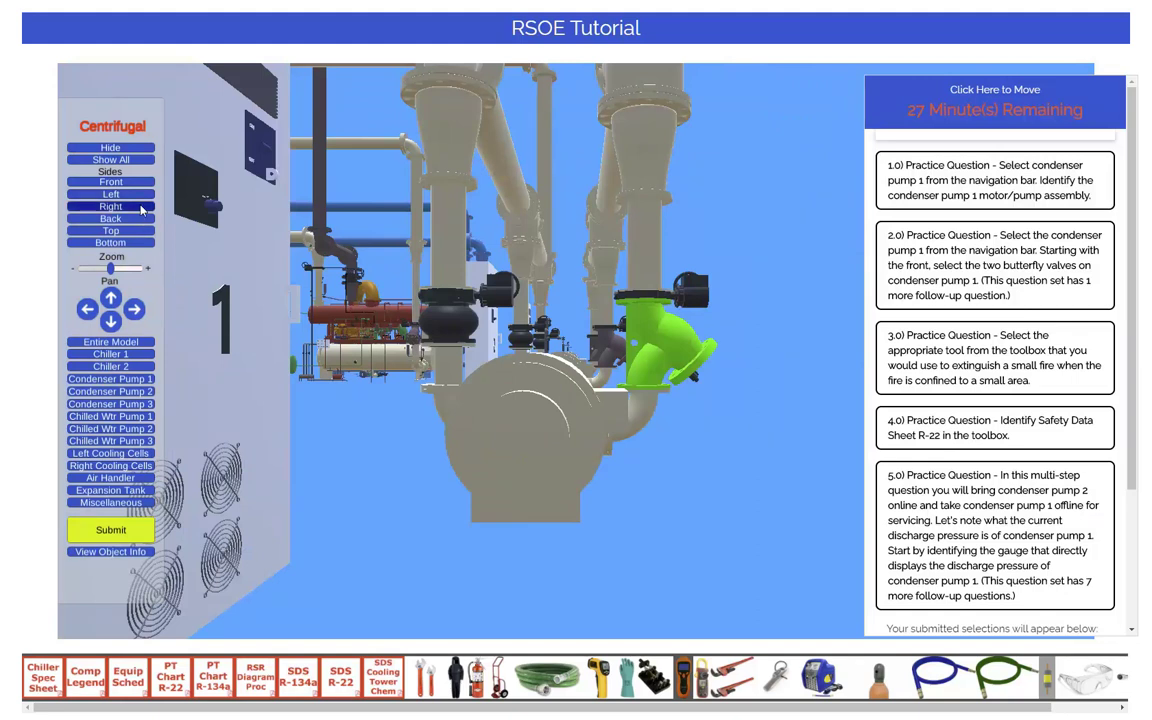
click(140, 207)
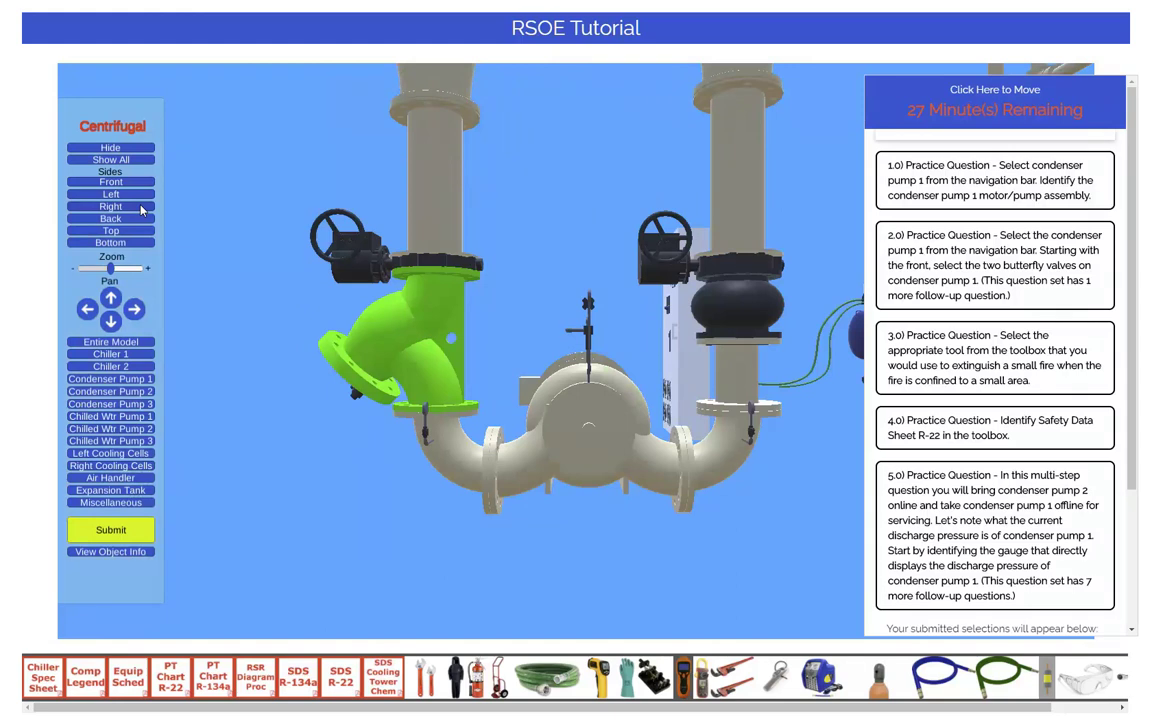
click(125, 196)
click(139, 244)
click(139, 246)
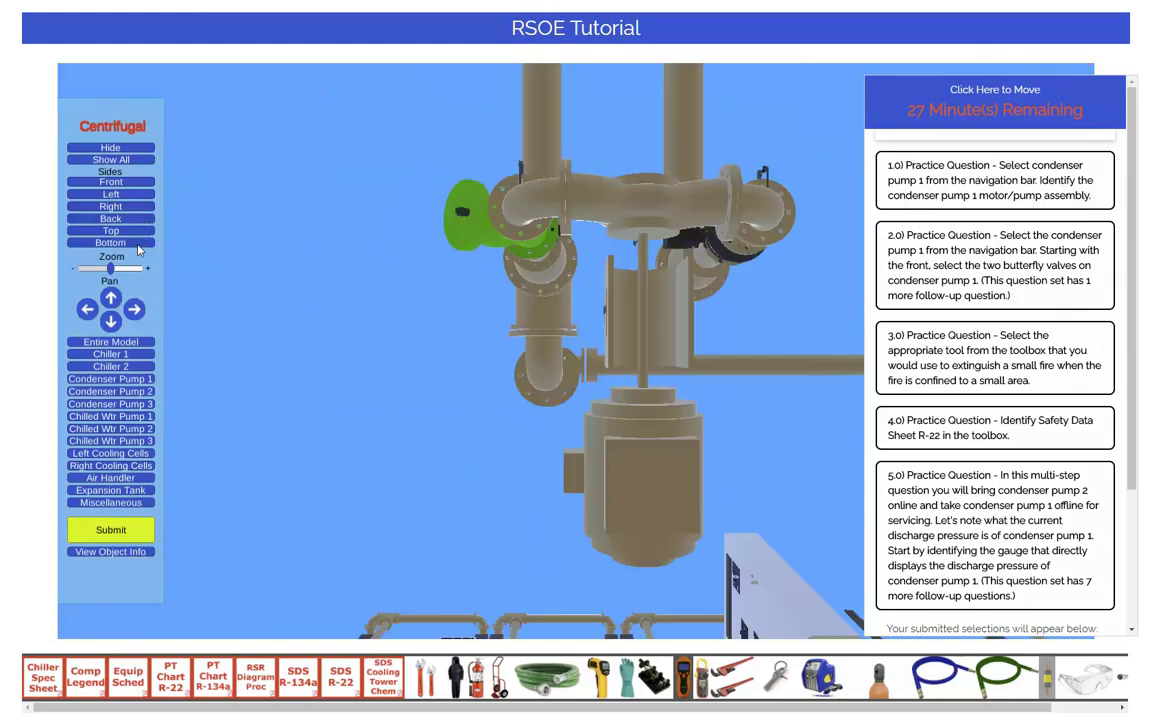
click(111, 182)
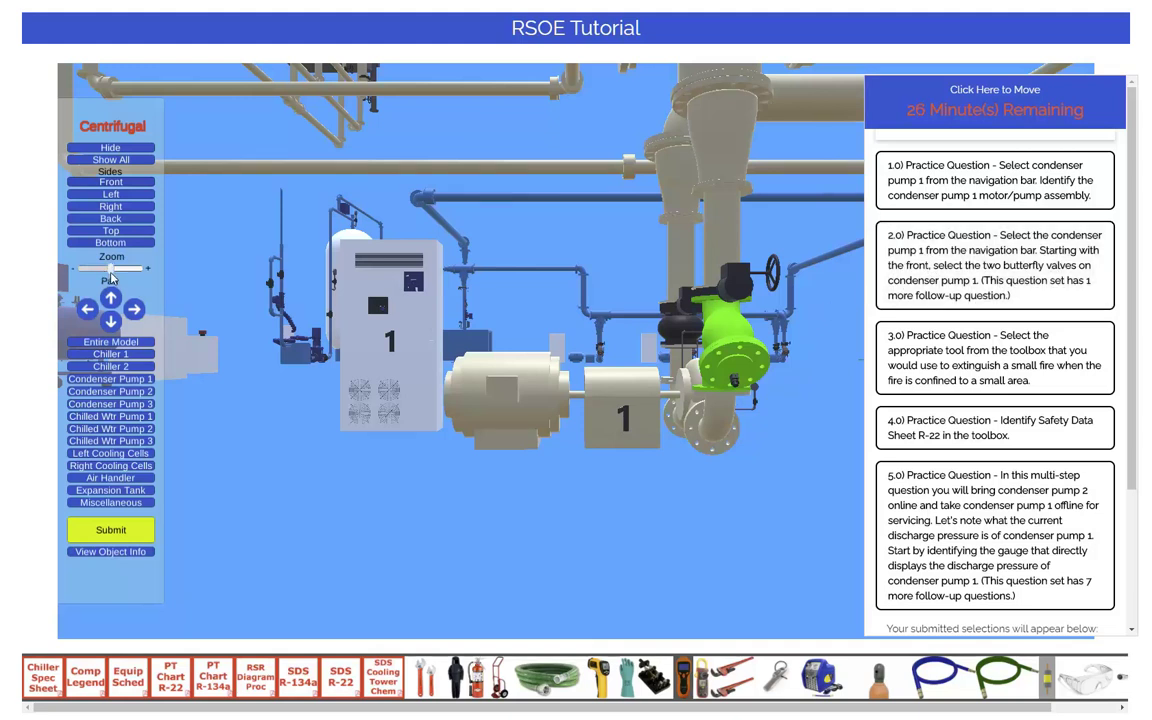
Step: Zoom in slightly and center the view on the control cabinet marked 1 beside condenser pump 1
mouse_move(110, 270)
mouse_down()
mouse_move(130, 278)
mouse_move(100, 276)
mouse_move(128, 280)
mouse_move(117, 282)
mouse_up()
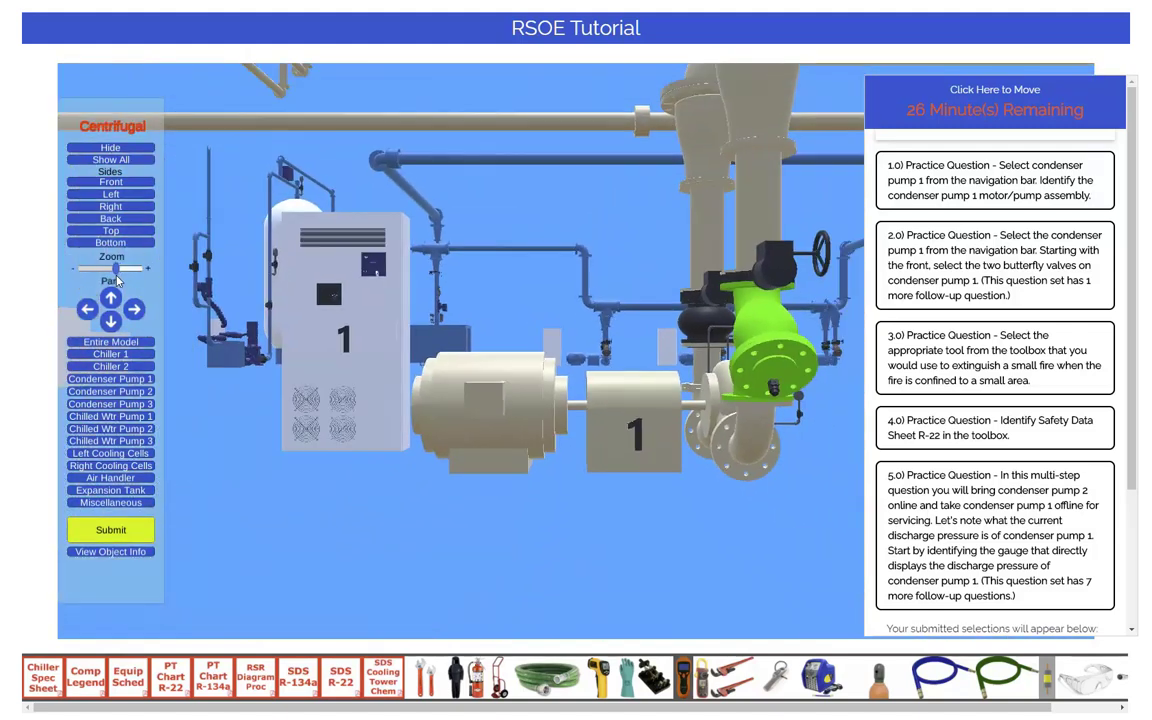
click(86, 311)
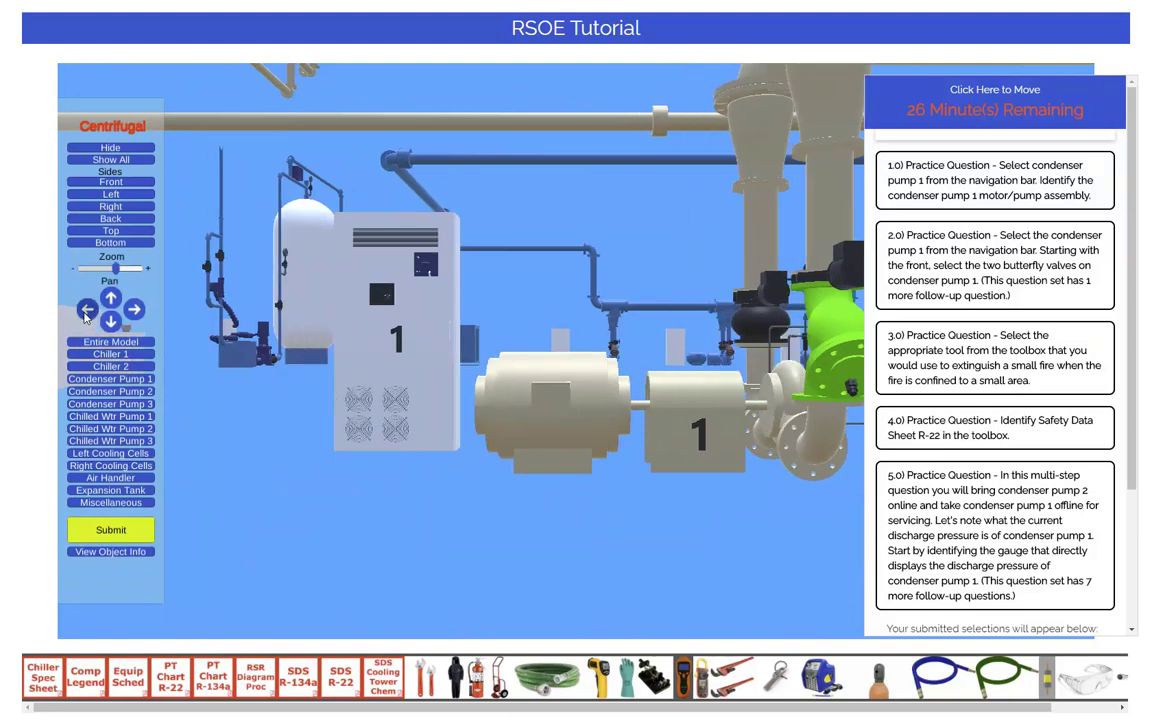
click(110, 296)
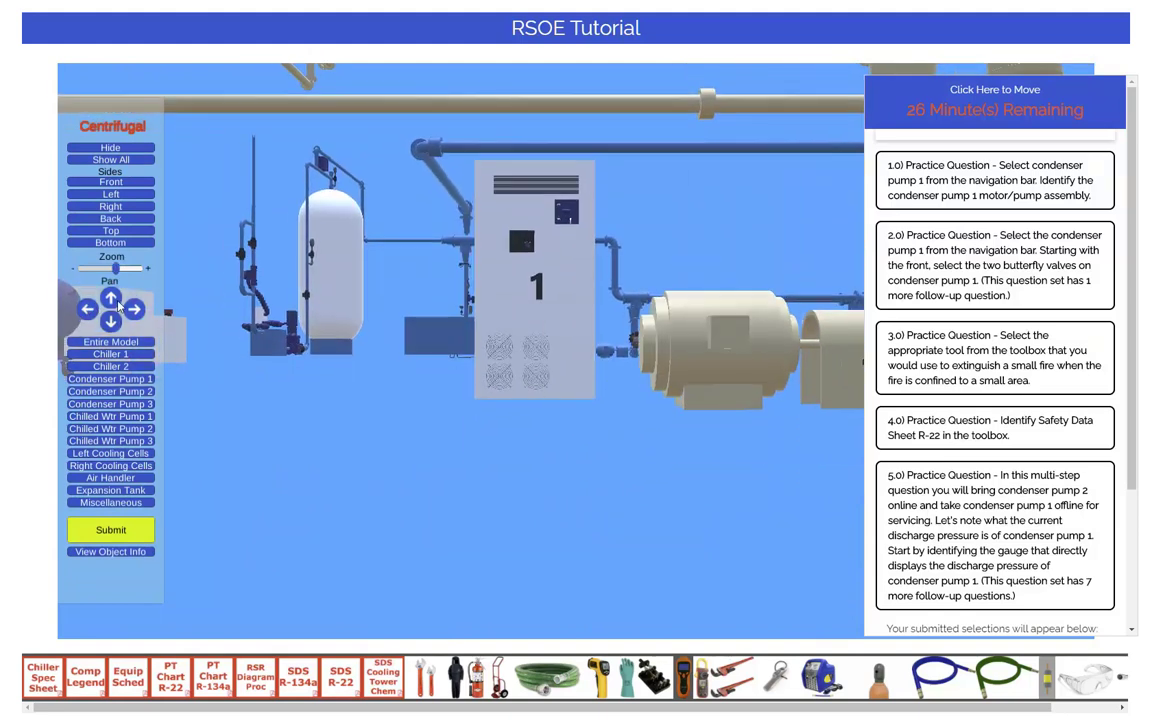
click(134, 311)
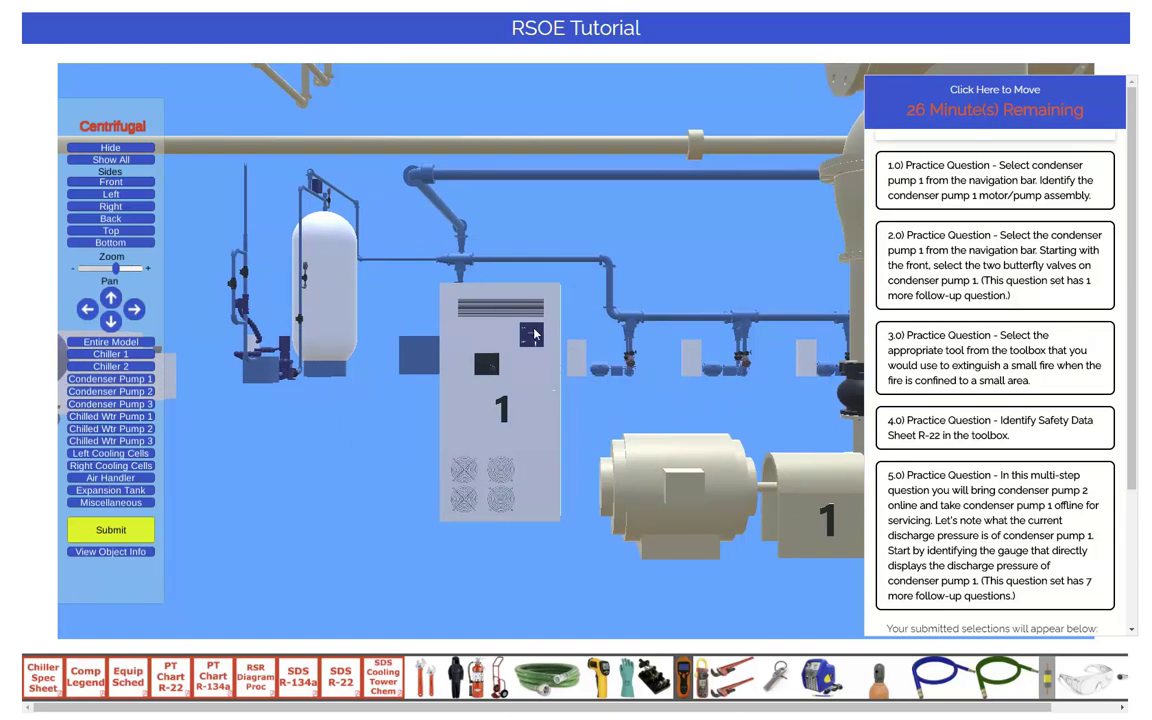
click(110, 298)
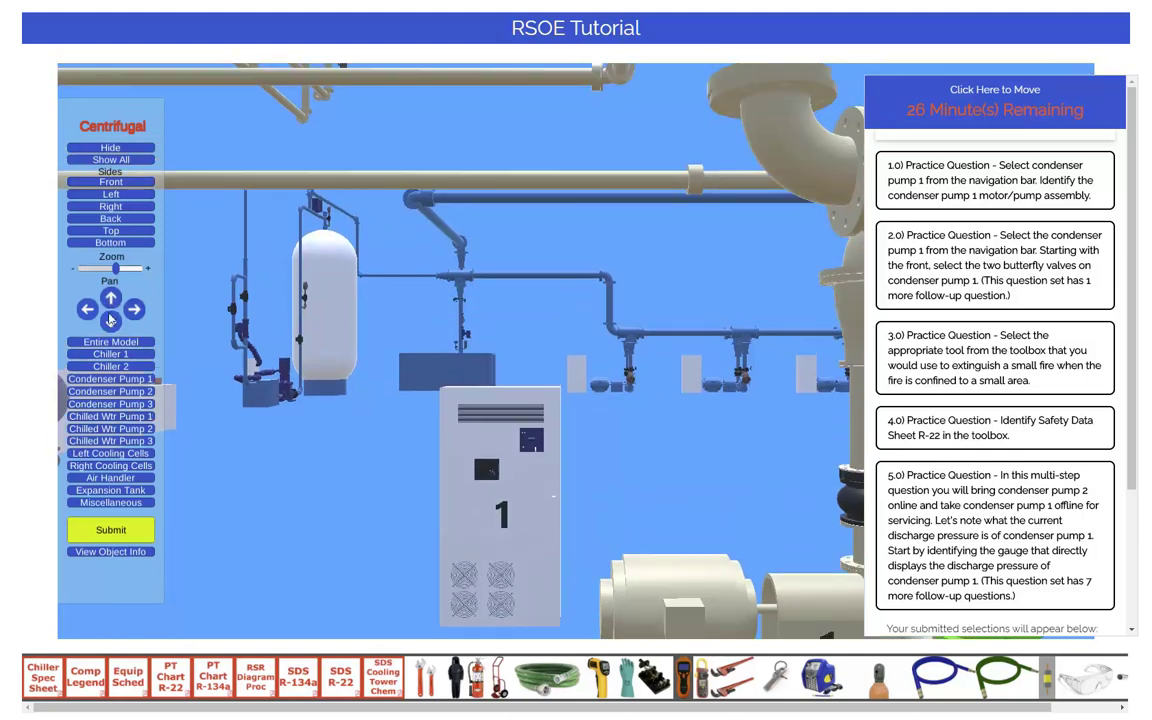
click(110, 318)
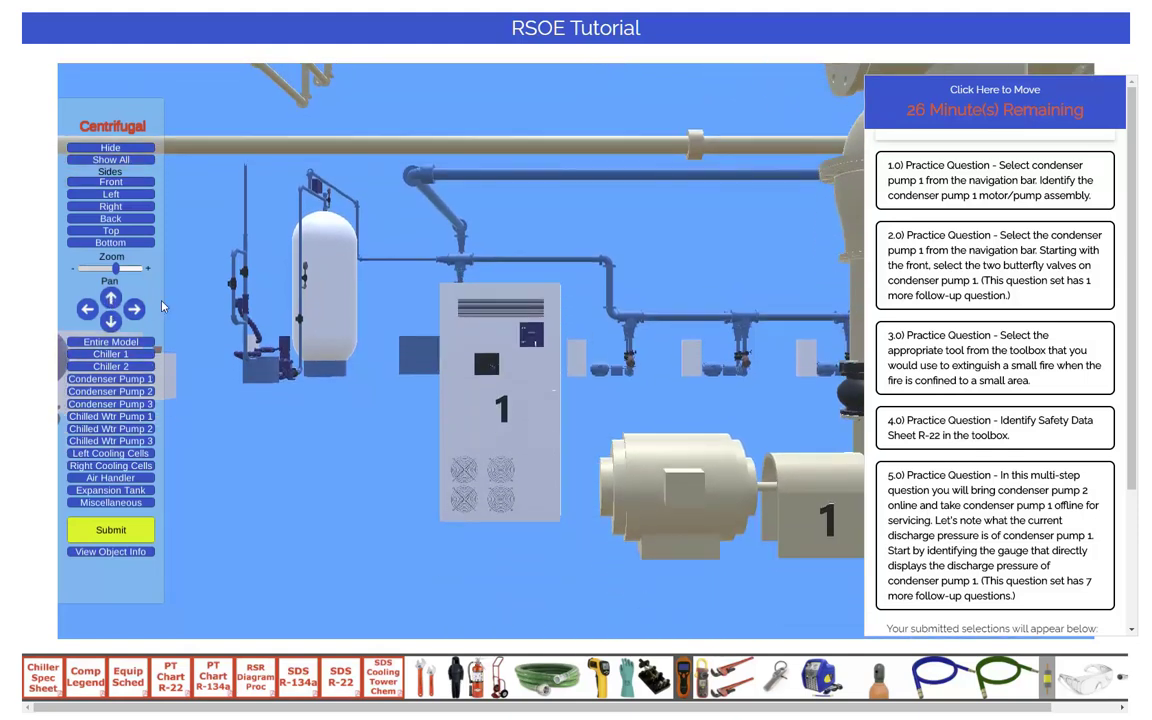
Step: Examine the ON/OFF switch and the HAND-OFF-AUTO knob on cabinet 1 up close, and return to a wide view
click(121, 268)
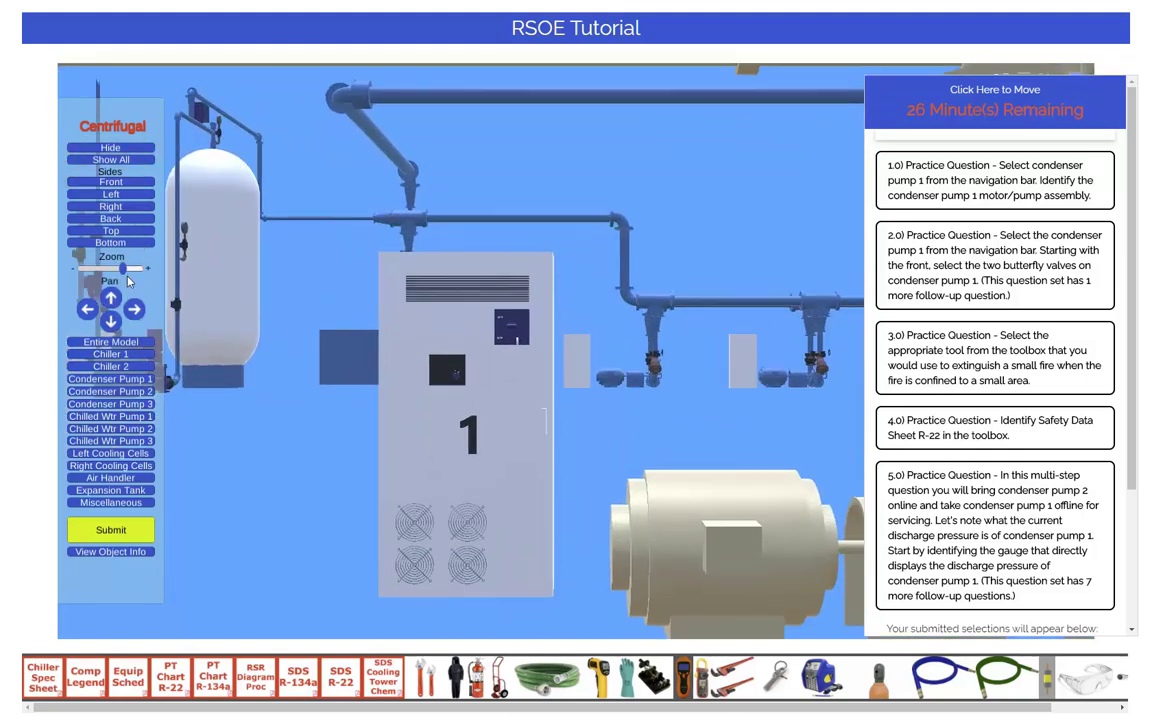
click(135, 268)
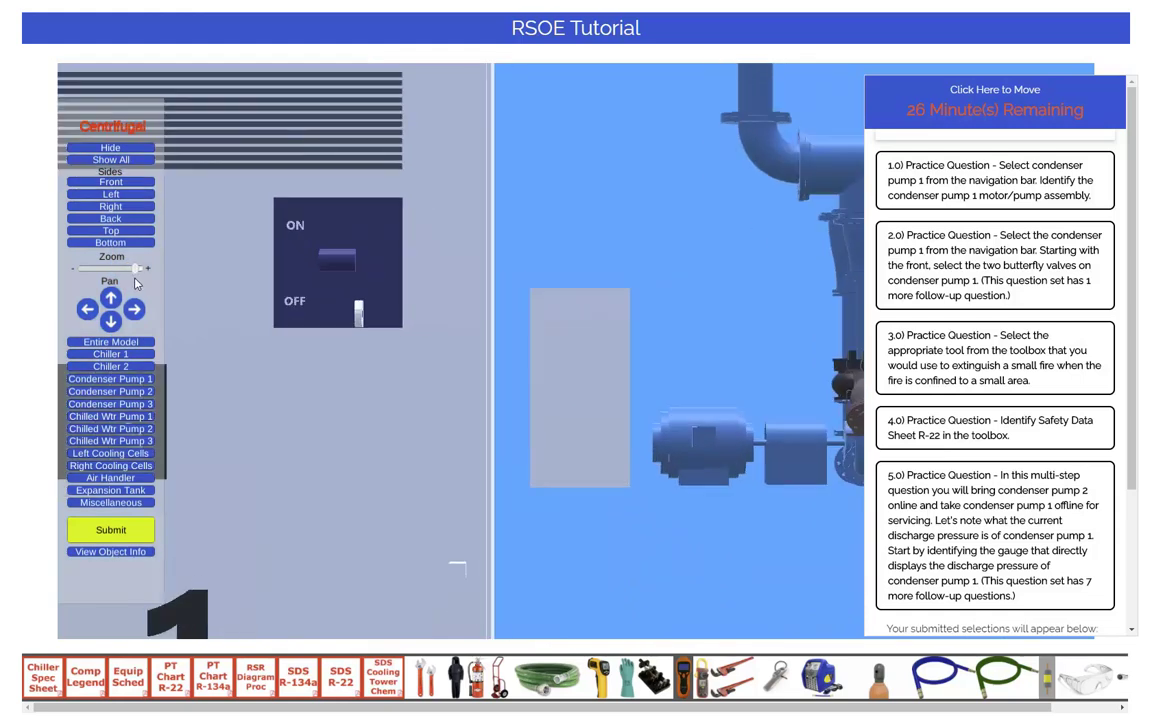
click(89, 310)
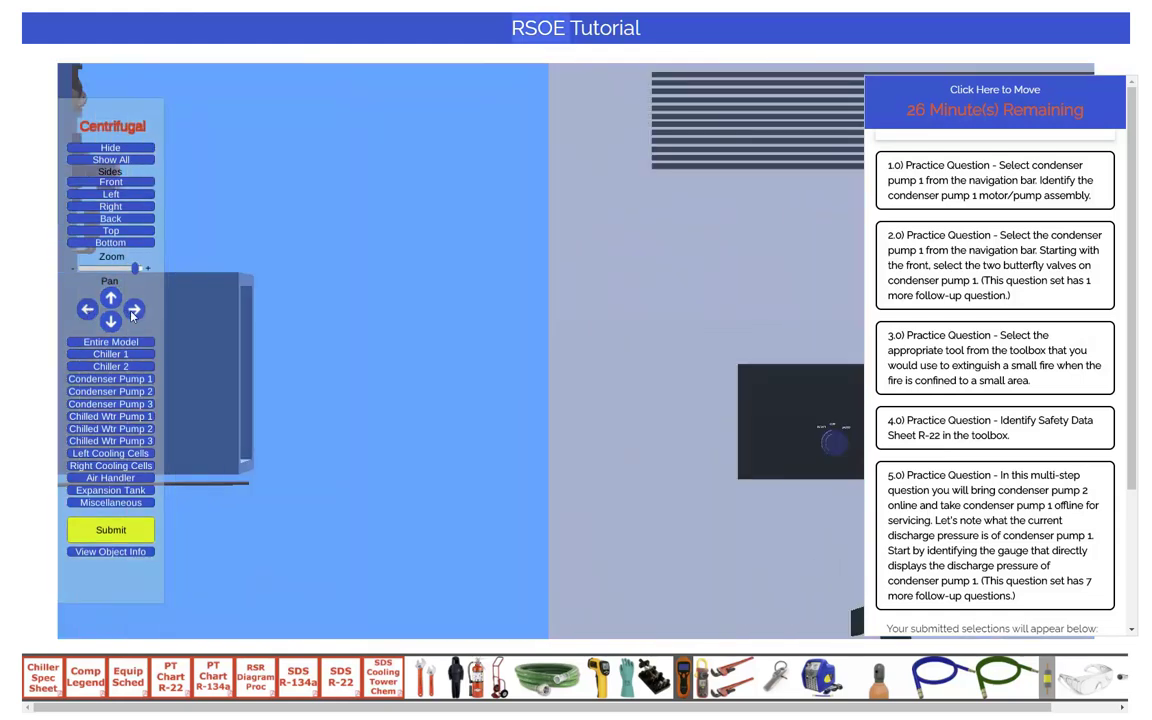
click(134, 311)
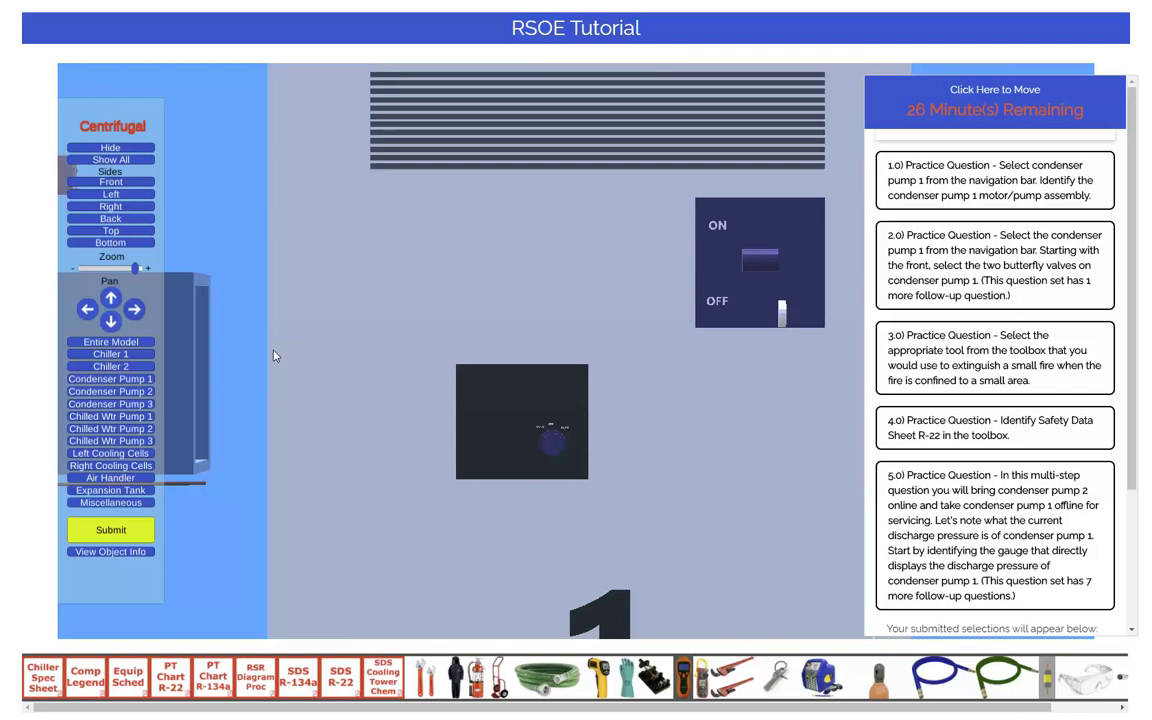
scroll(579, 463, up, 2)
scroll(579, 463, up, 2)
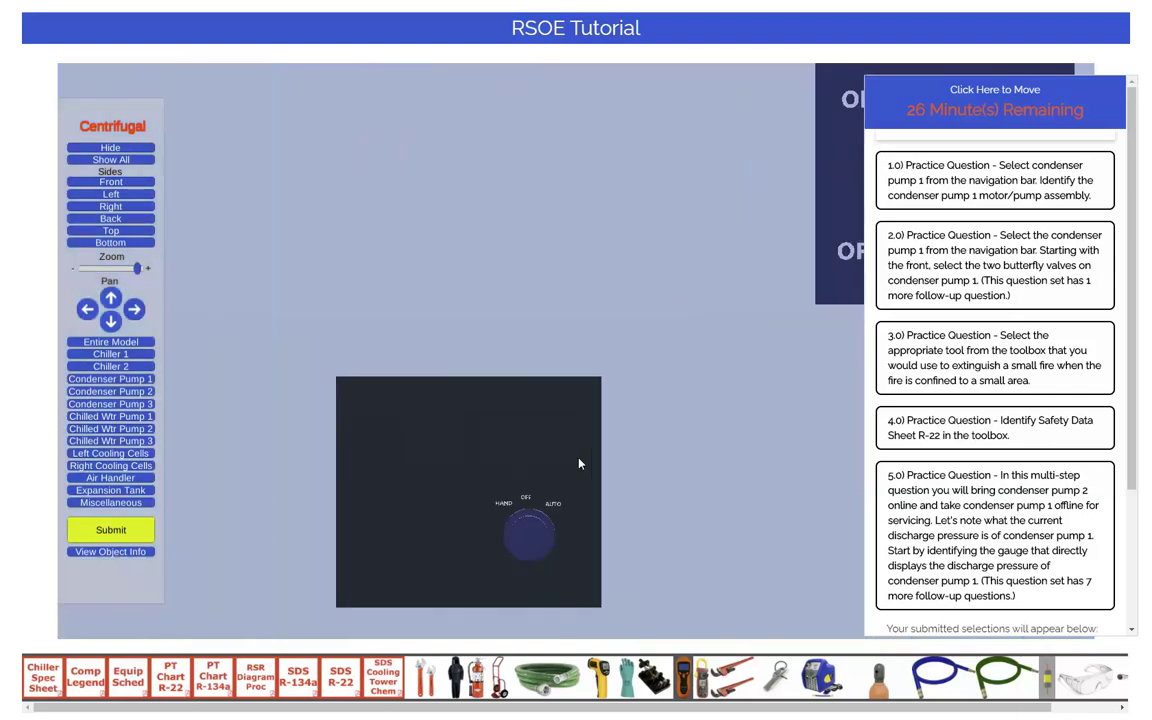
scroll(579, 463, down, 4)
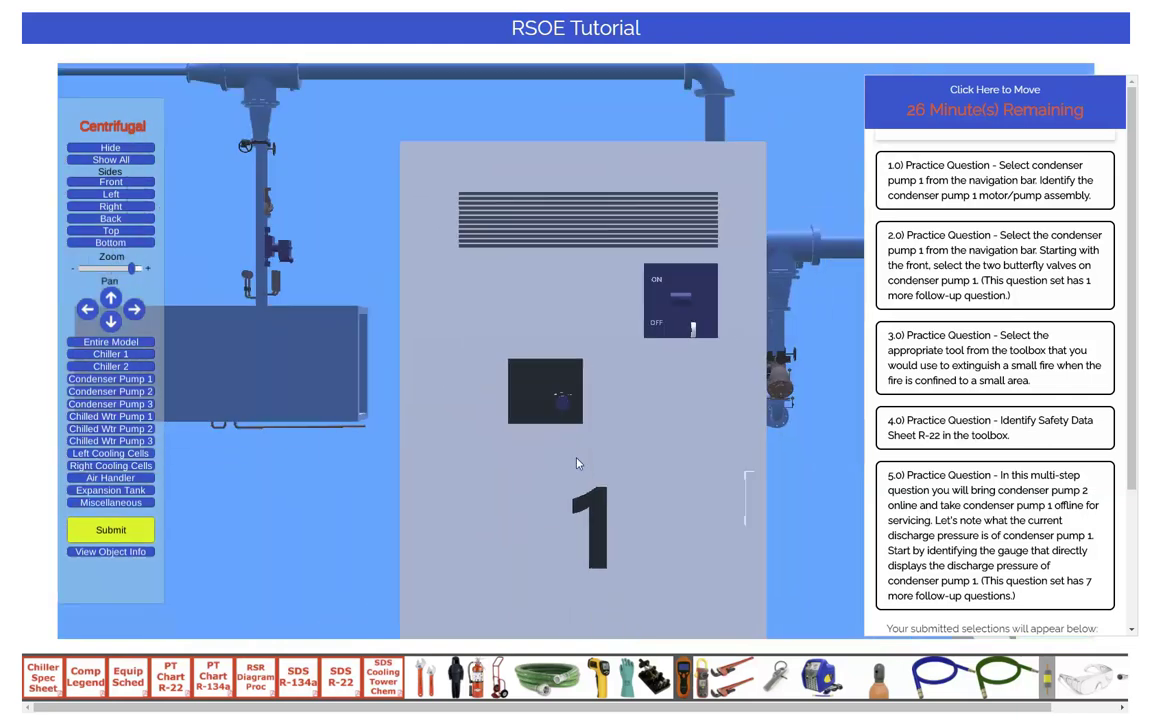
scroll(577, 463, down, 2)
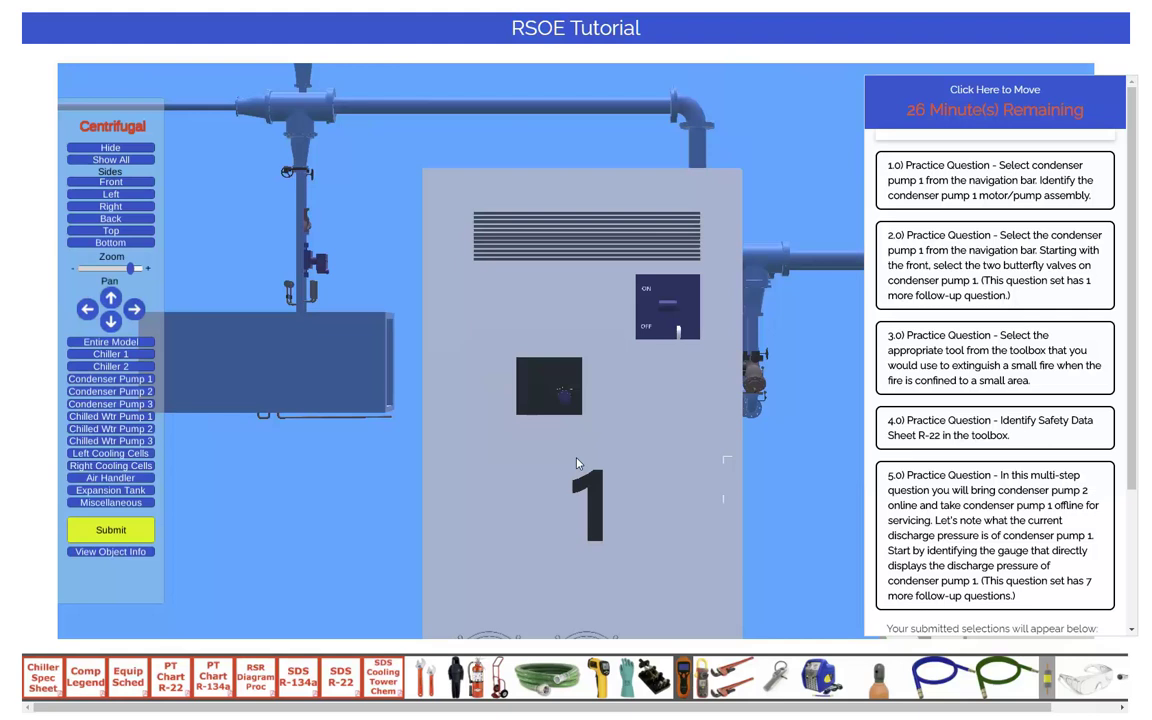
drag(130, 268, 100, 271)
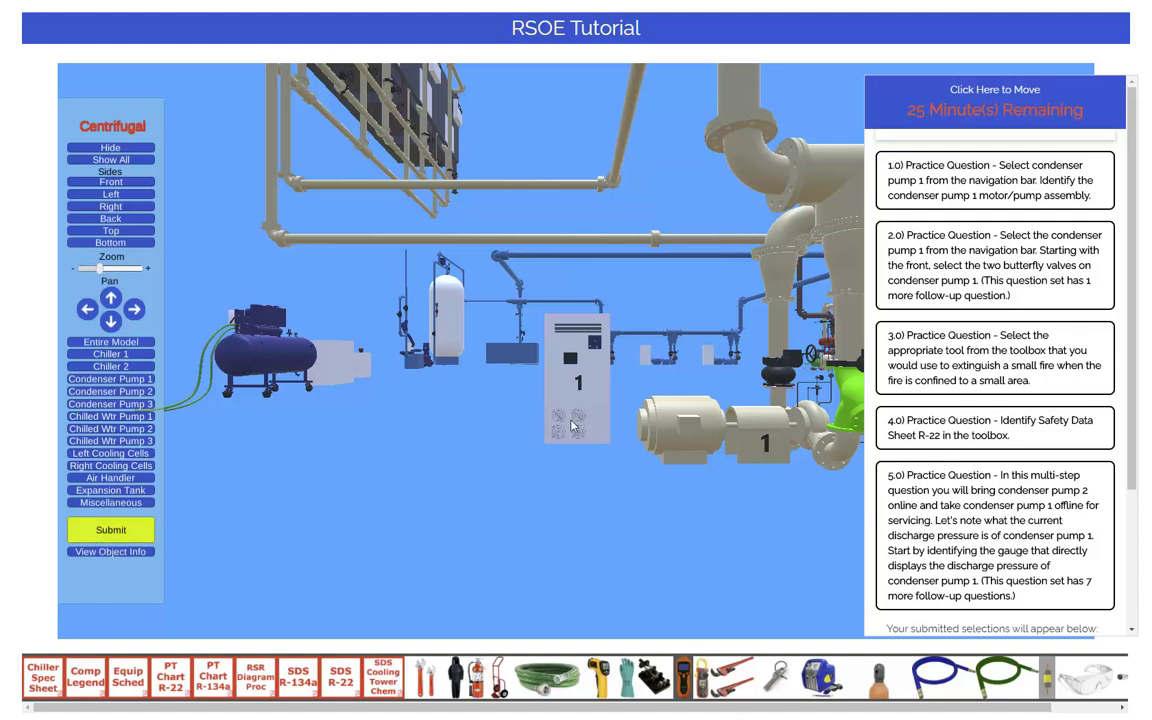
Step: Submit the condenser pump 1 motor/pump assembly as the answer to practice question 1.0 and select its entry in the submitted selections
click(976, 175)
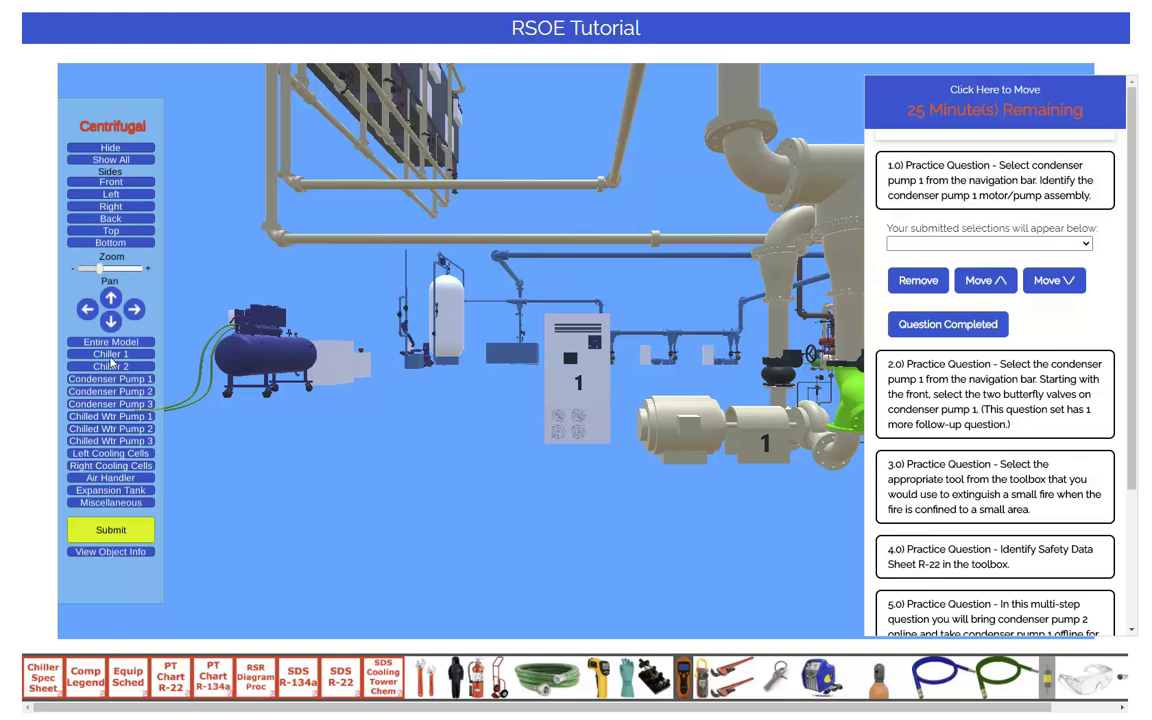
click(110, 379)
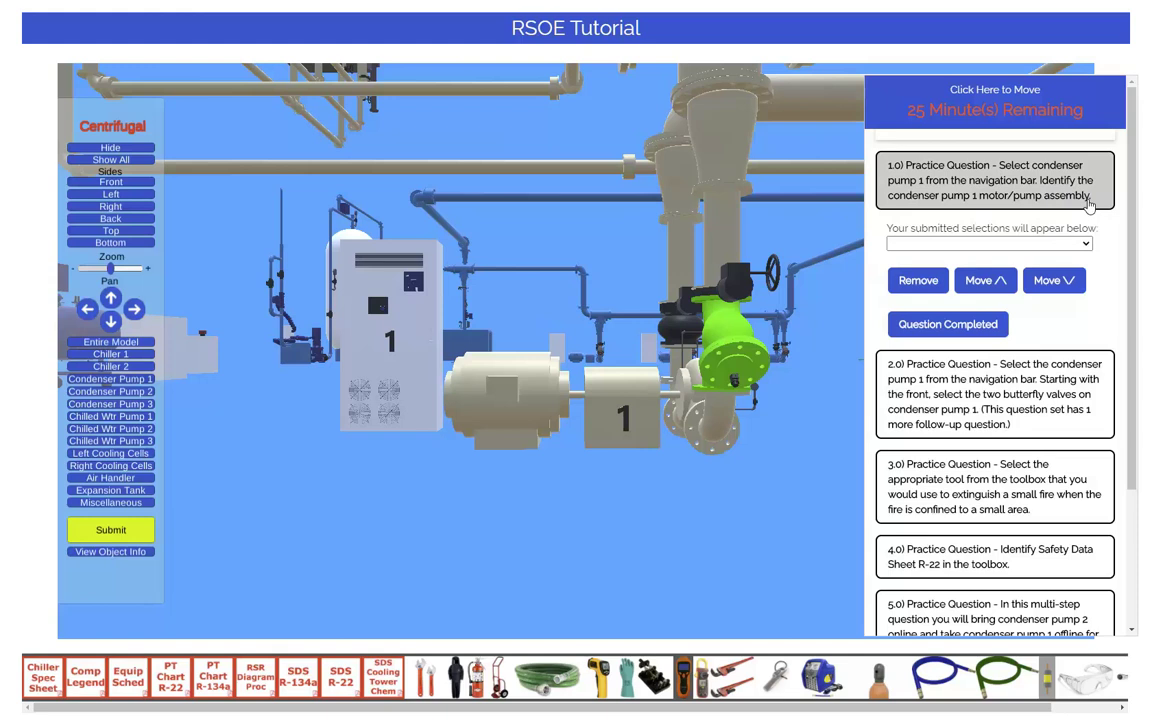
click(534, 397)
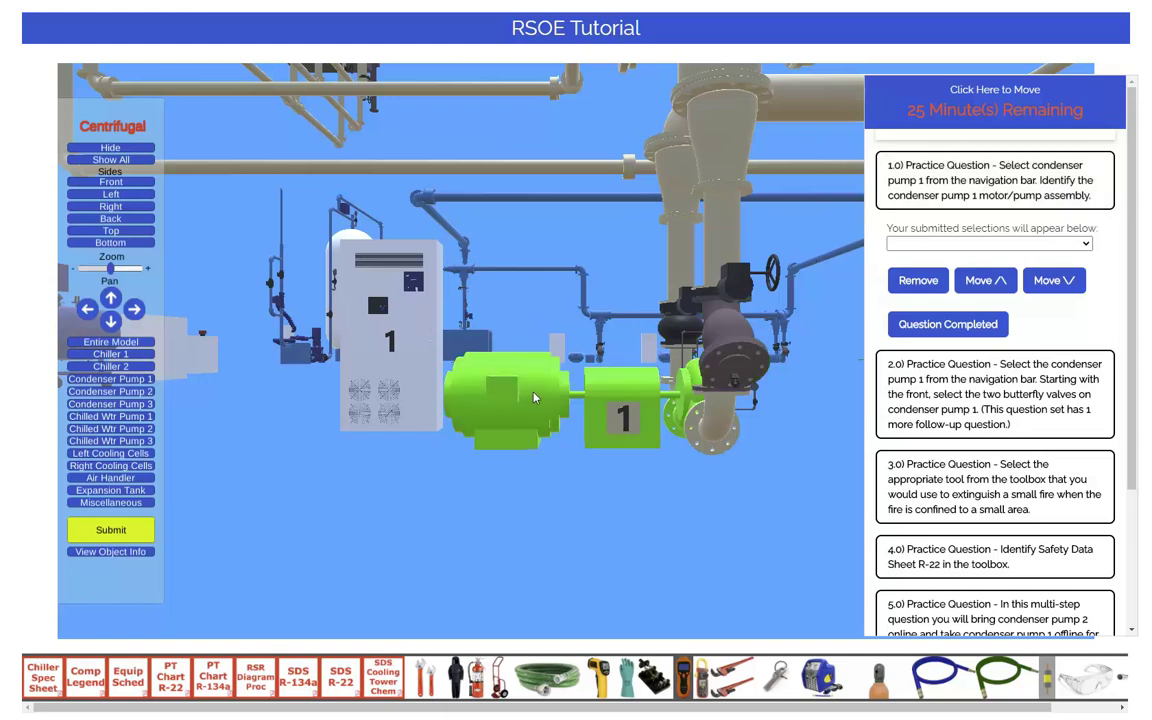
click(127, 538)
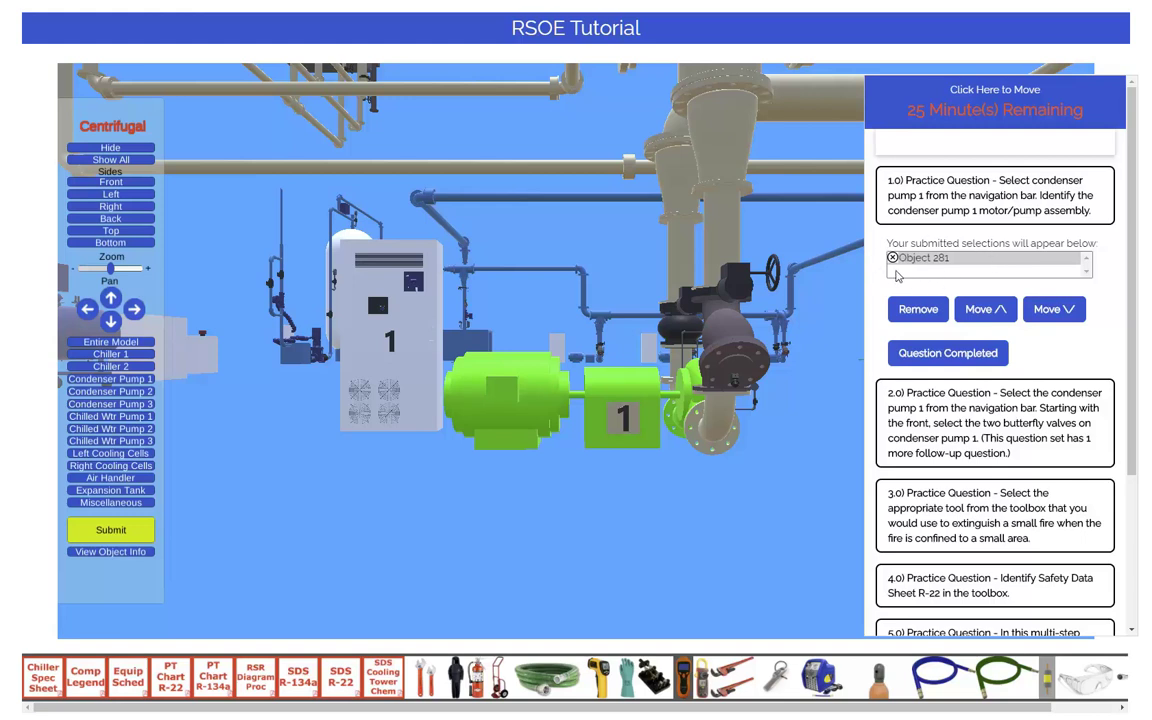
click(979, 262)
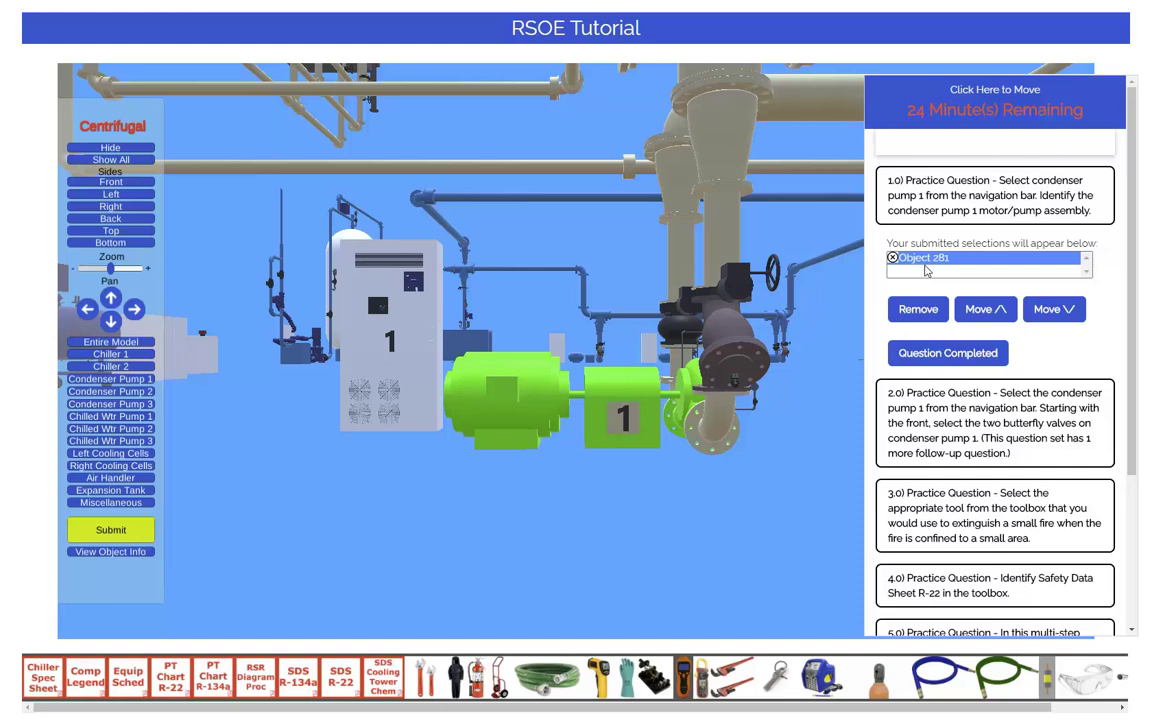
Step: Select the small white tab beside the OFF label on the disconnect switch of cabinet 1
click(87, 310)
drag(87, 310, 112, 300)
click(136, 312)
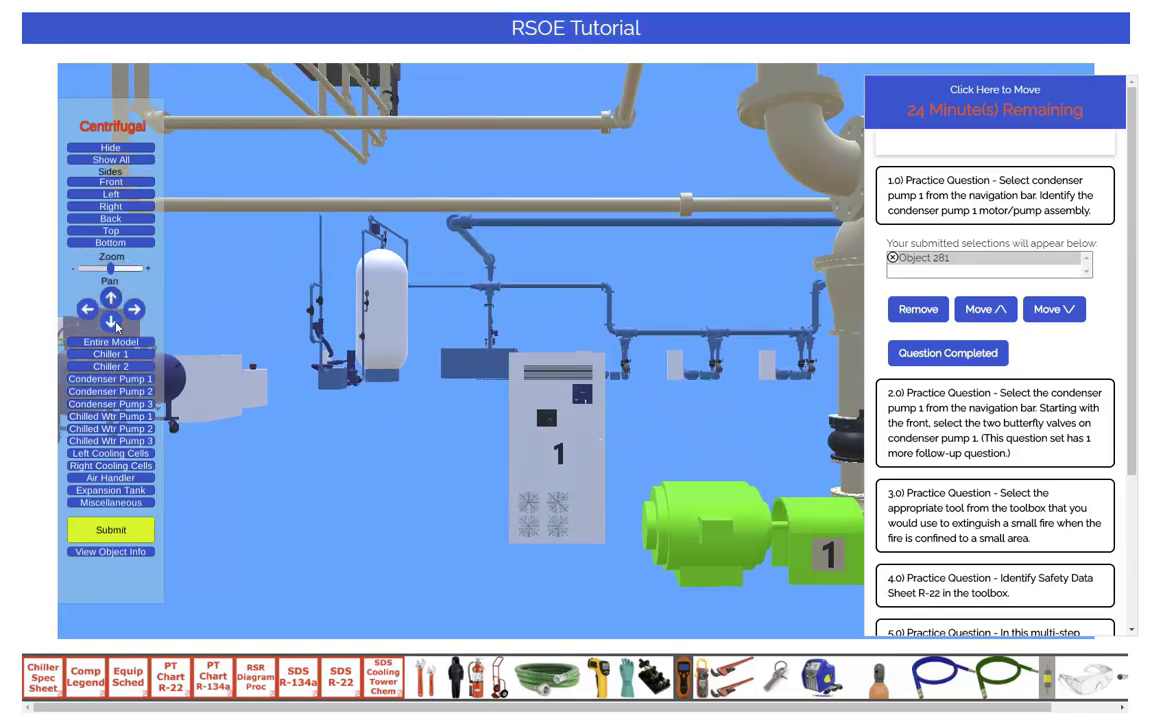
click(112, 320)
scroll(590, 416, up, 5)
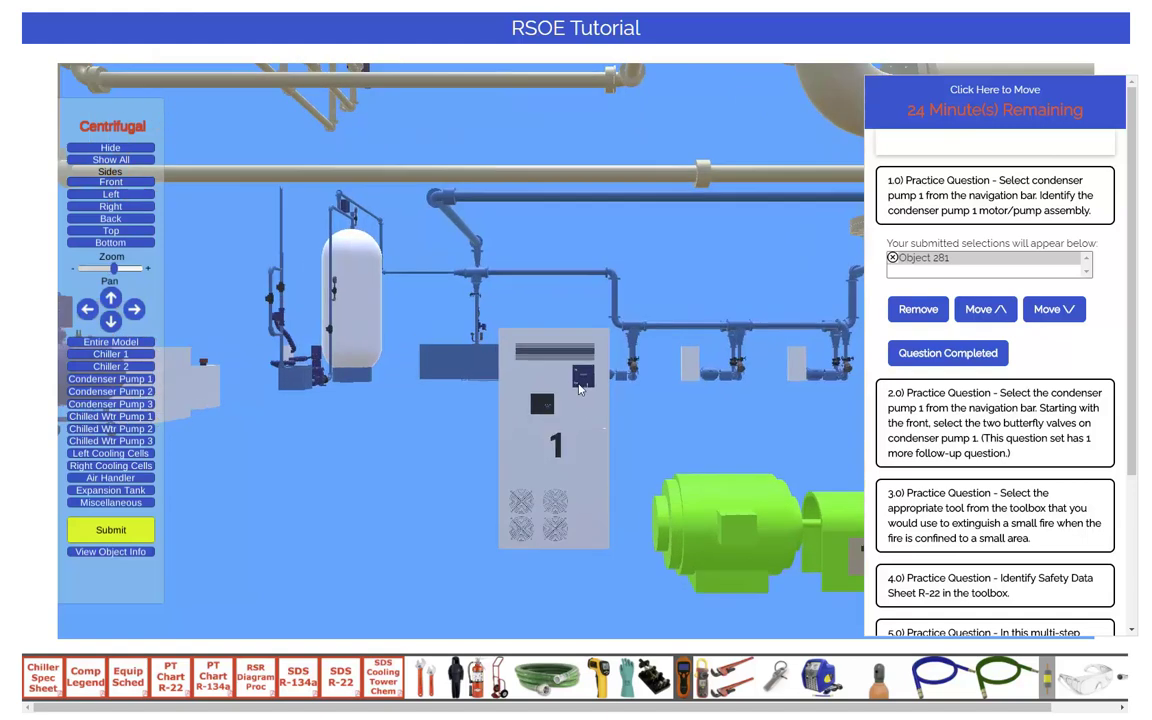
scroll(590, 416, up, 5)
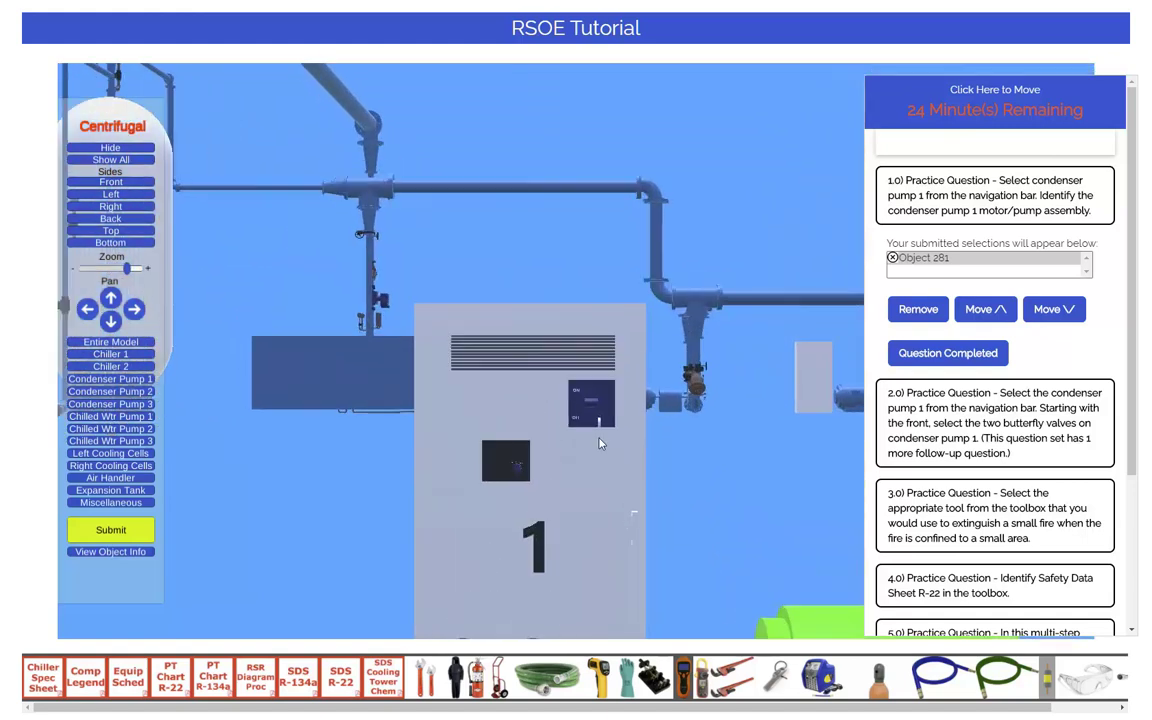
scroll(612, 465, up, 2)
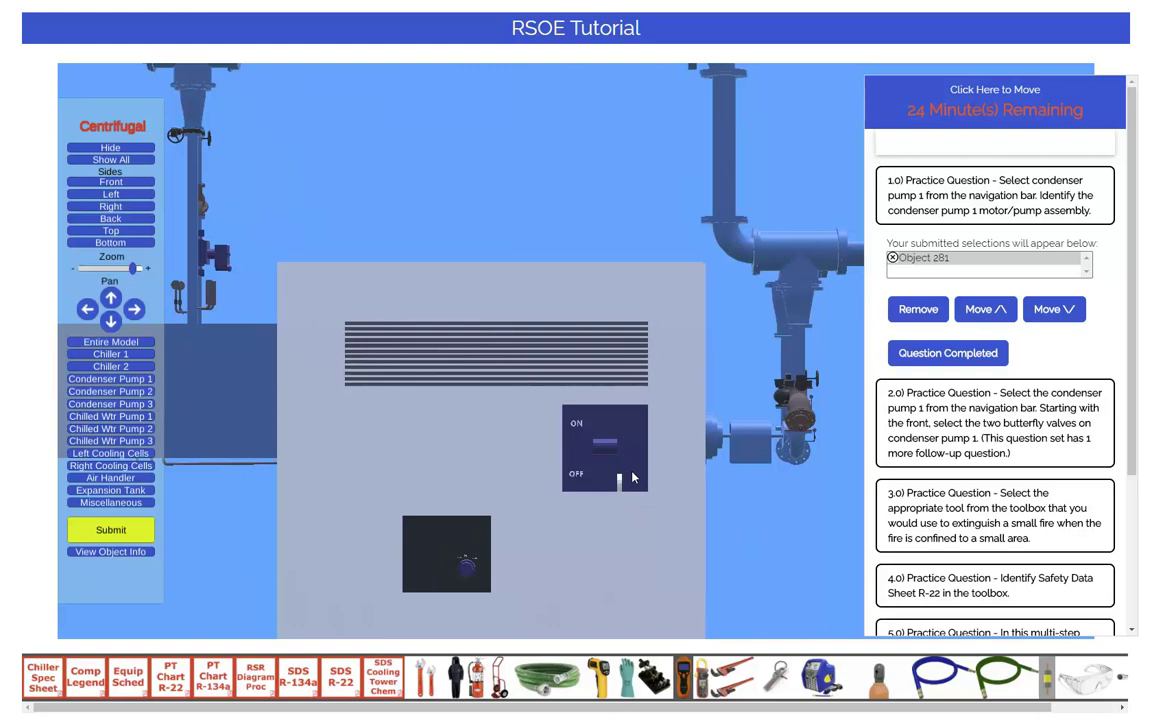
click(620, 480)
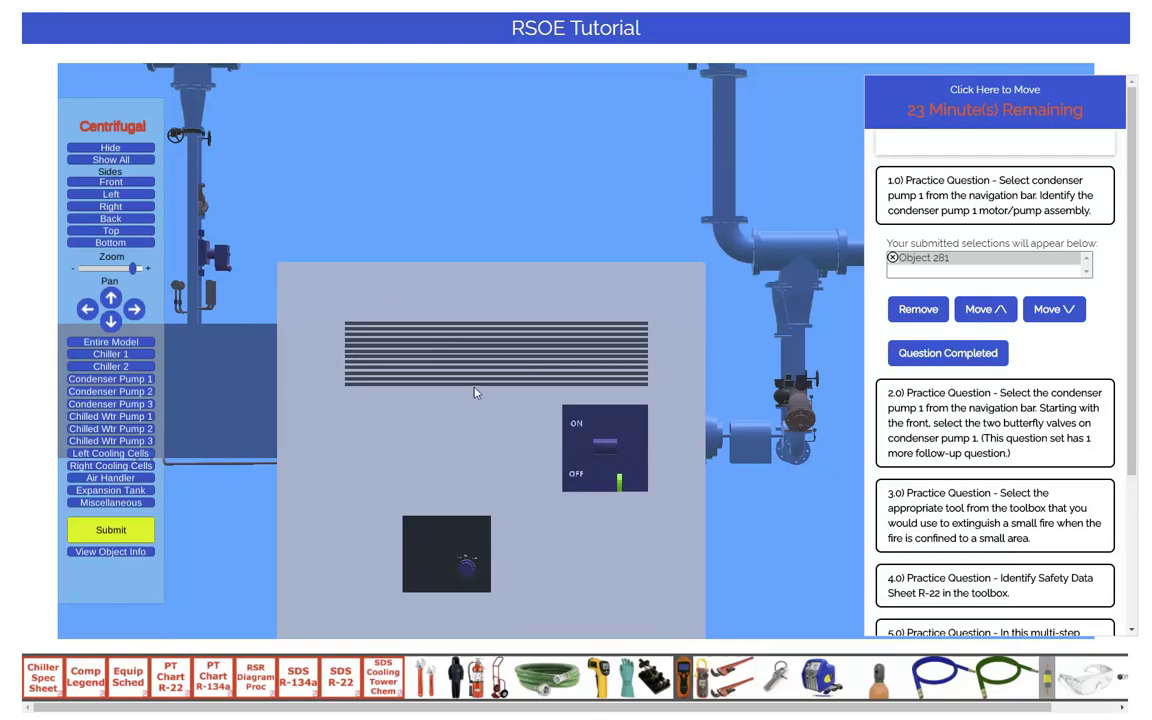
Step: Submit the small valve on condenser pump 1's large flange and, twice, the valve on the thin side pipe as extra answers to question 1.0
click(110, 380)
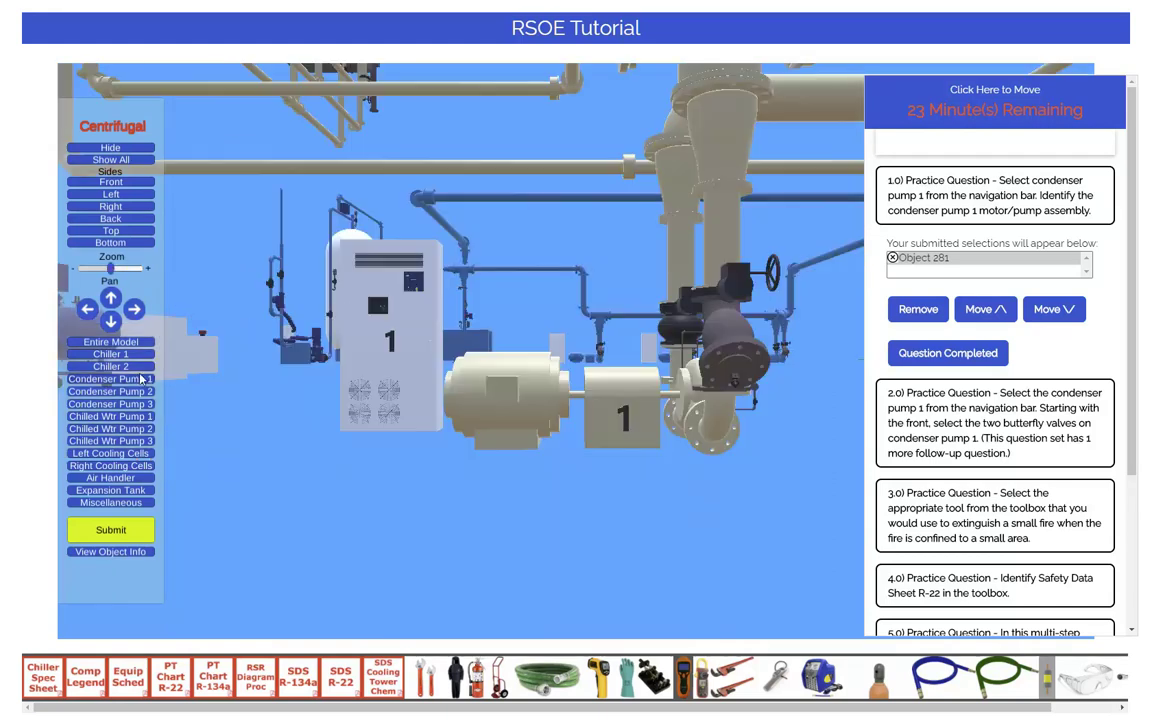
click(134, 310)
scroll(489, 356, up, 2)
scroll(522, 409, up, 2)
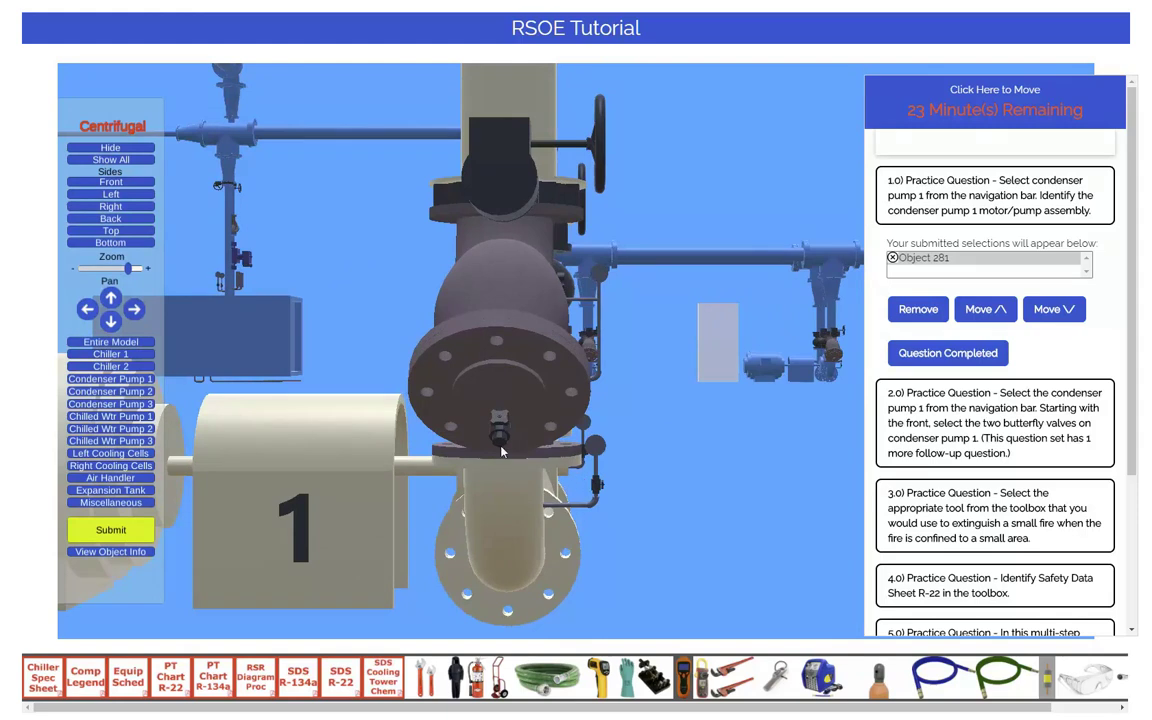
click(500, 428)
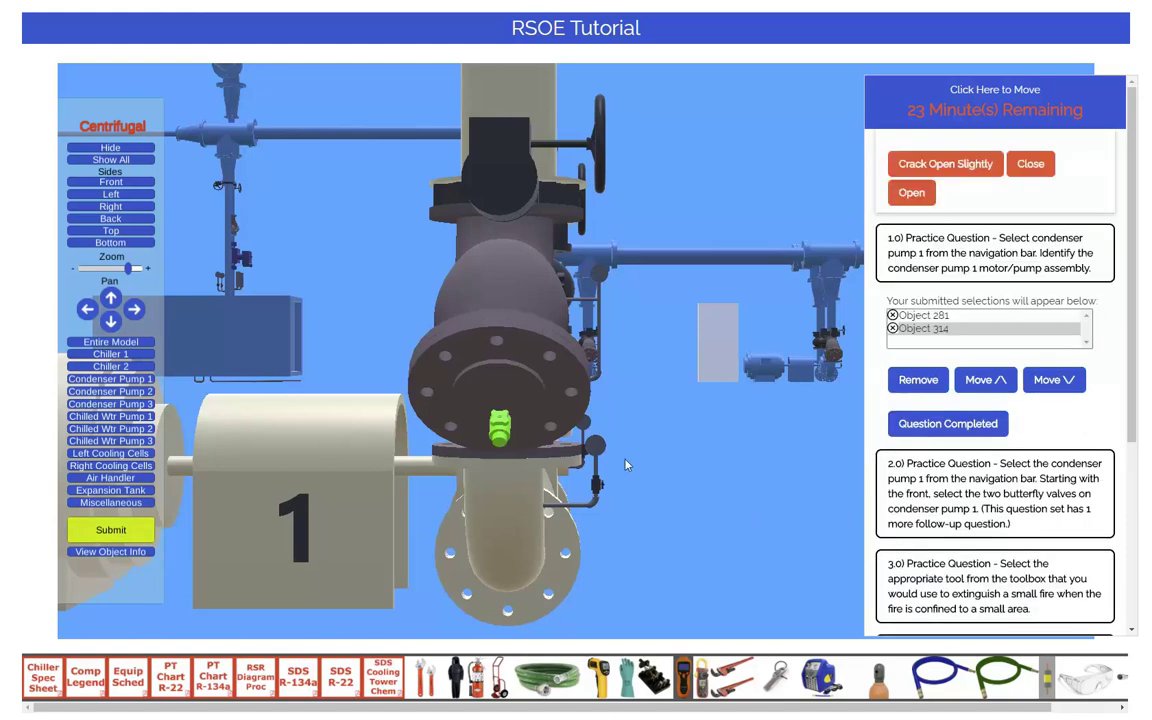
click(597, 480)
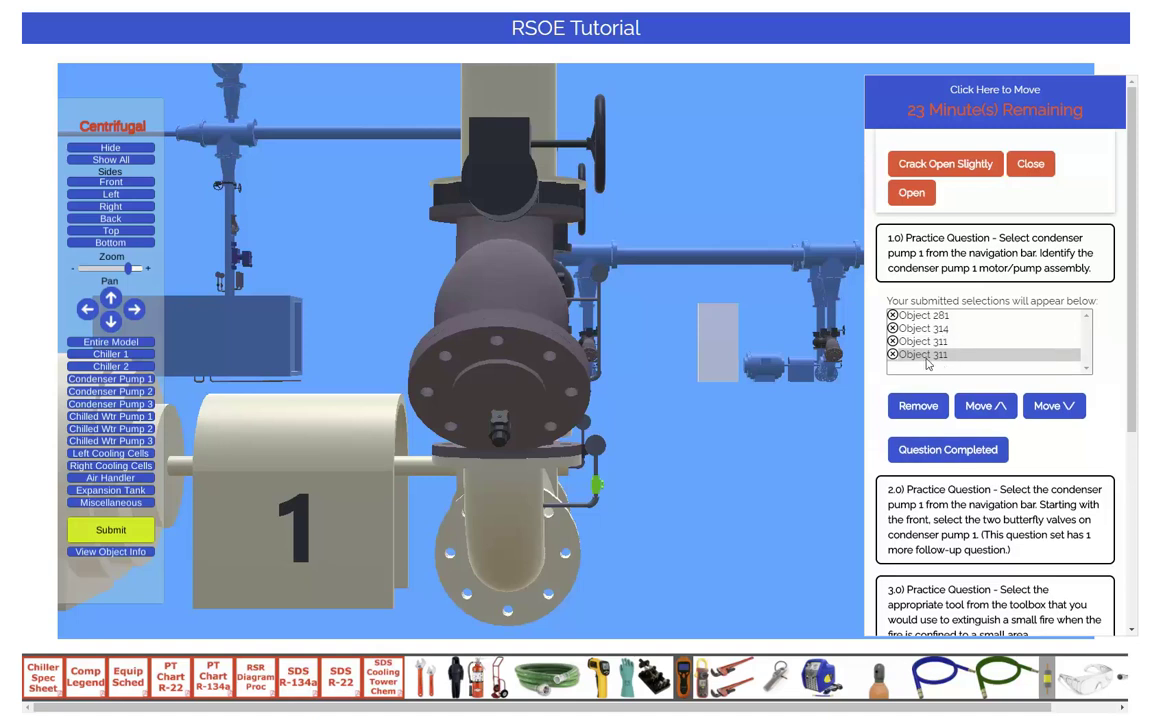
Step: Remove both Object 311 entries and the Object 314 entry from question 1.0's submitted selections, keeping only Object 281
click(926, 356)
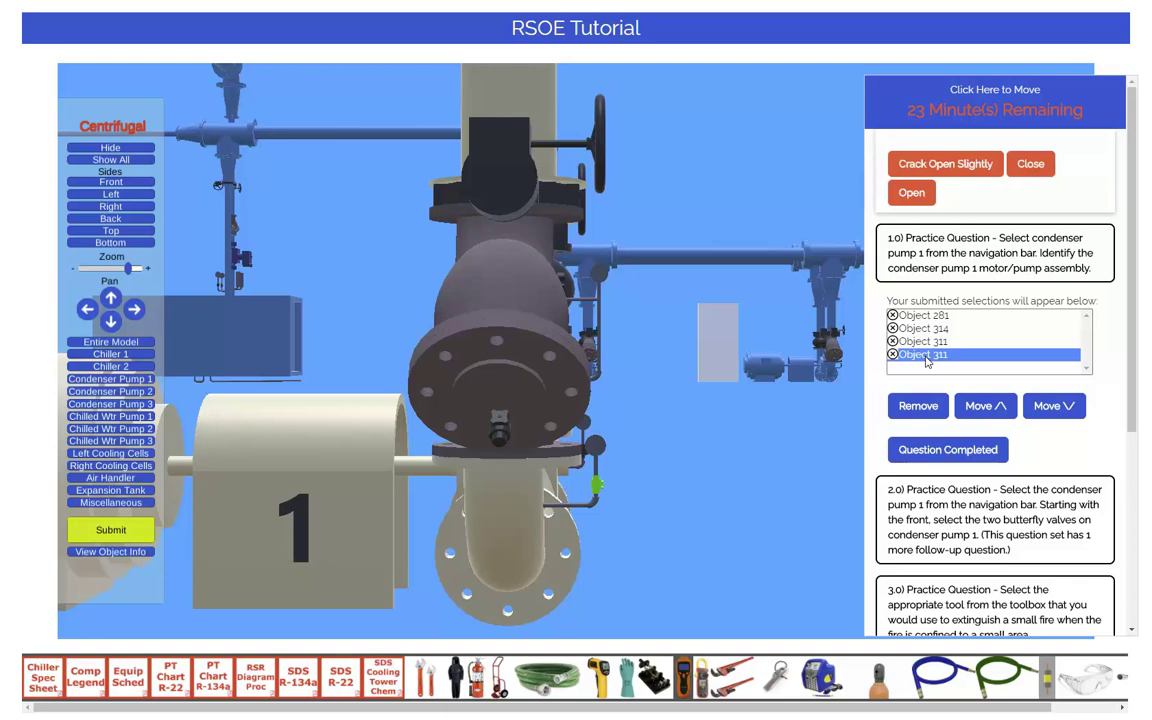
key(Up)
click(928, 358)
click(918, 405)
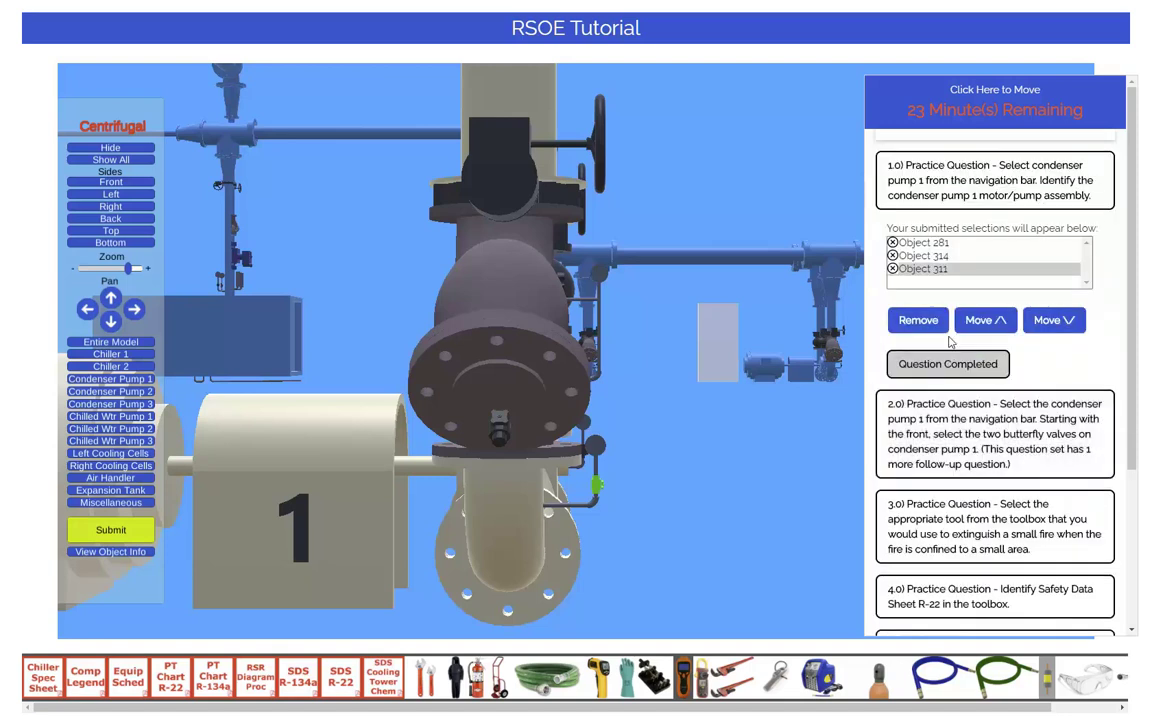
click(895, 270)
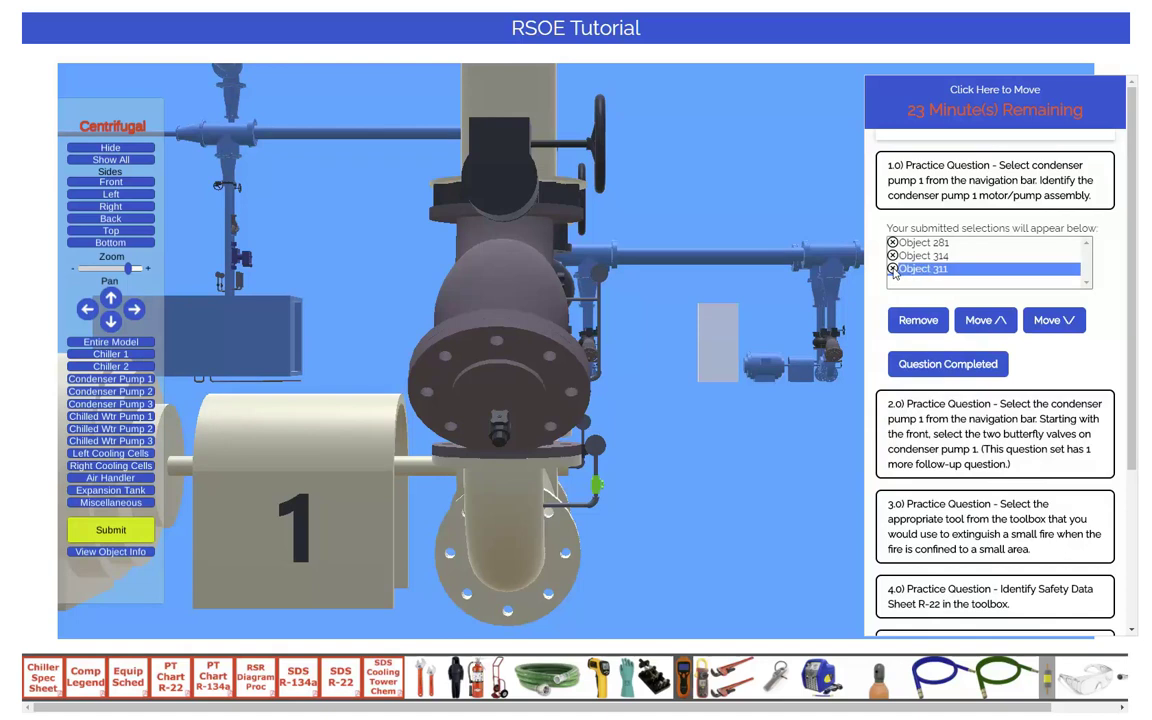
click(893, 270)
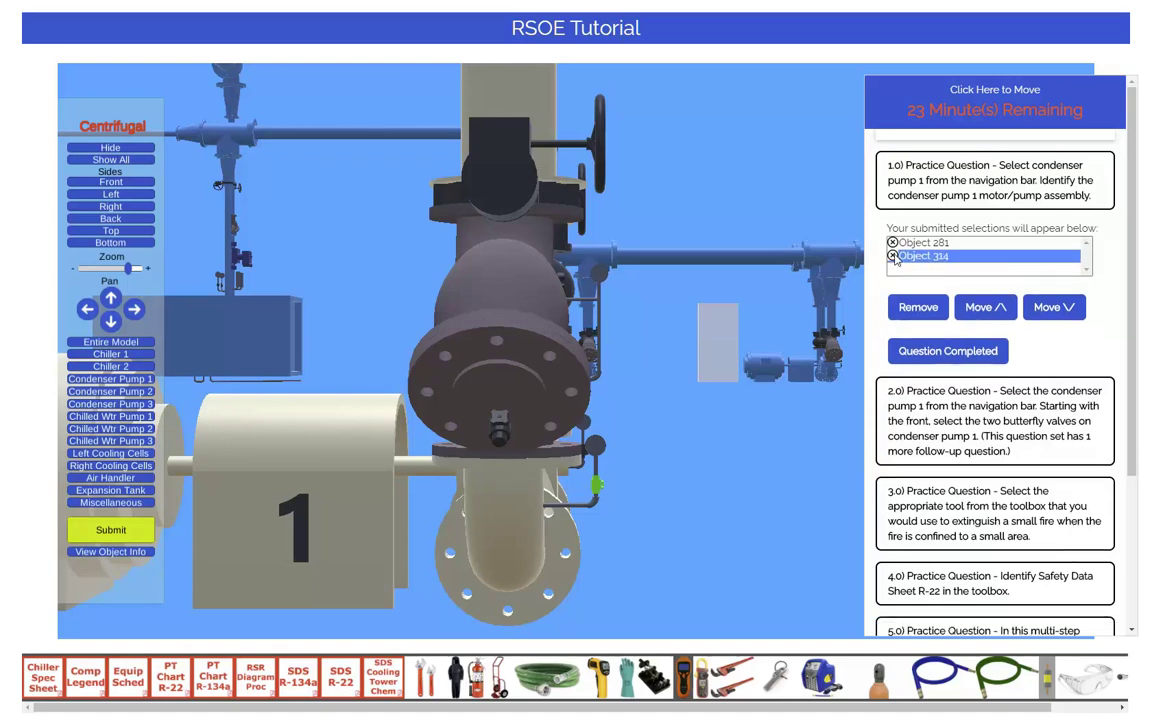
click(893, 257)
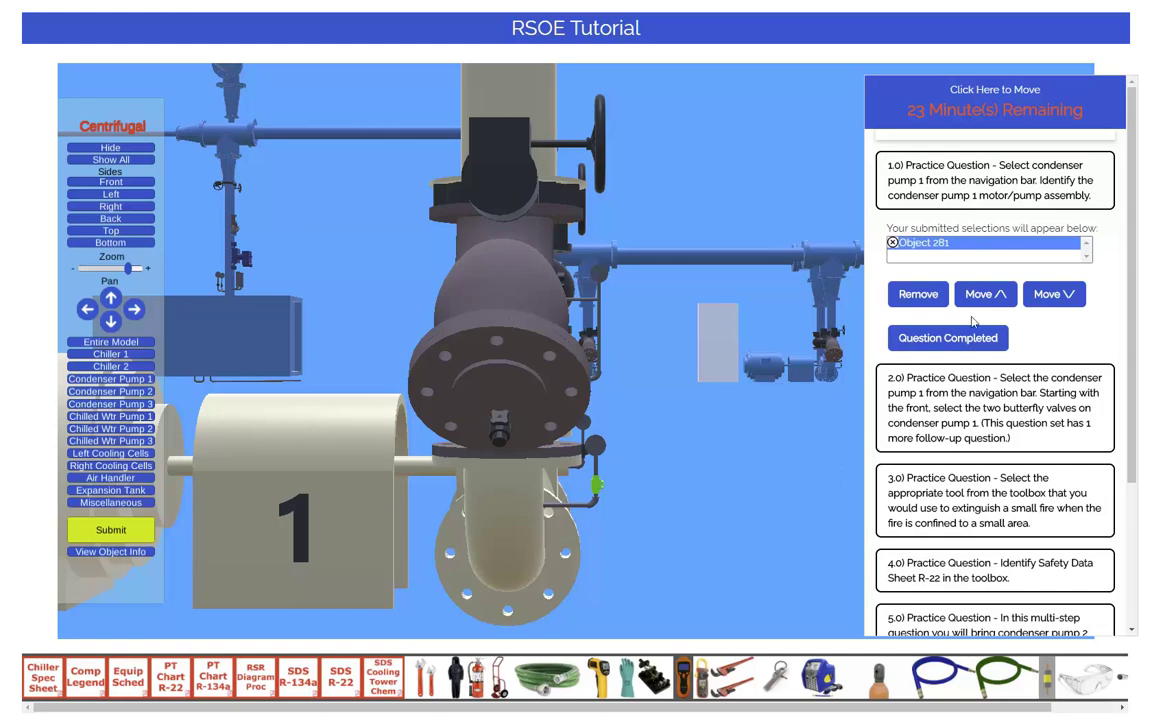
click(905, 341)
click(932, 339)
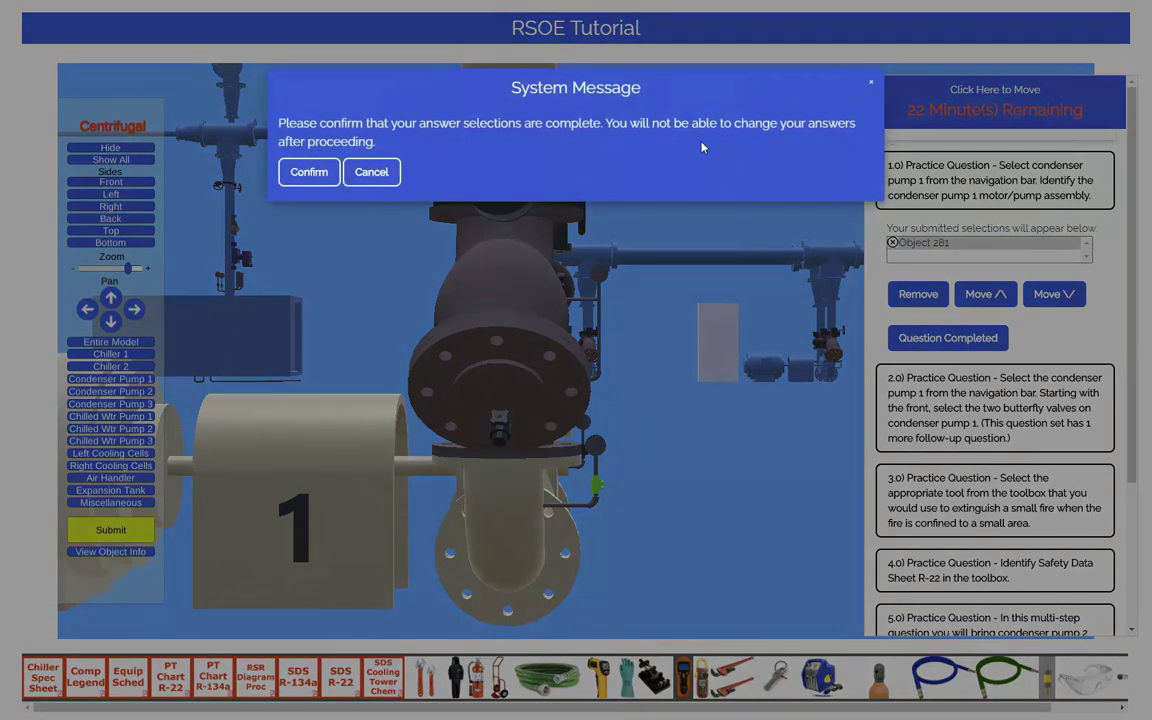
click(371, 172)
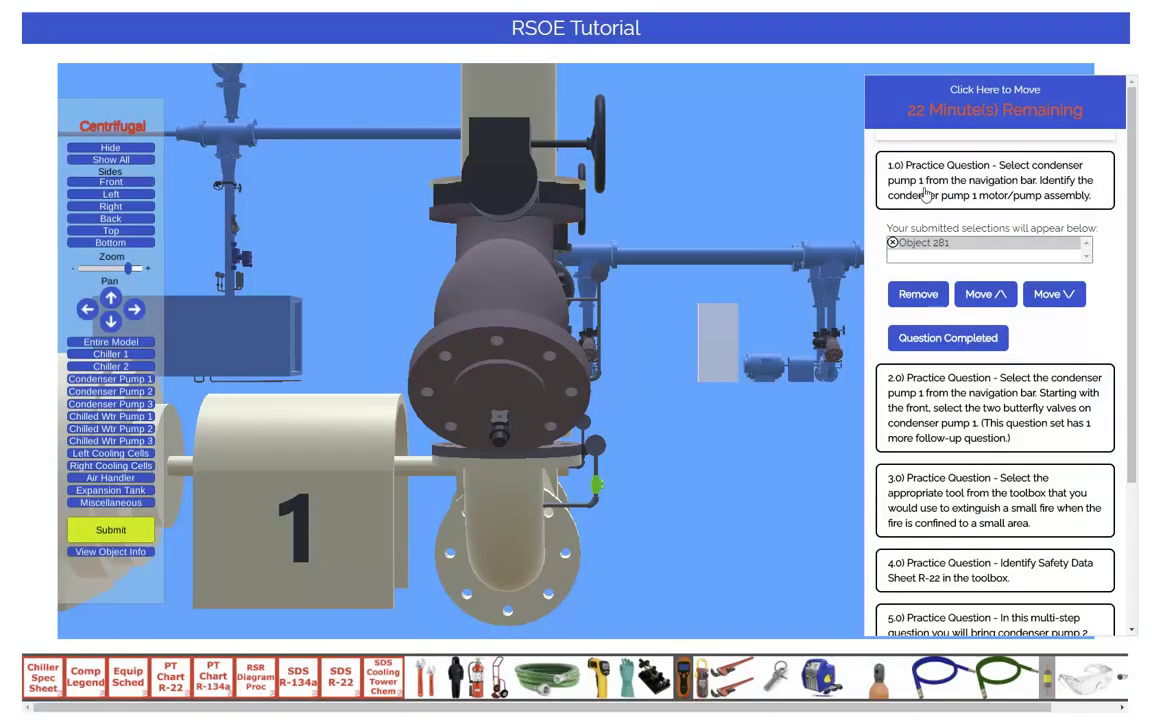
Step: Finalize practice question 1.0 with the motor/pump assembly as its answer, and open practice question 2.0
click(940, 340)
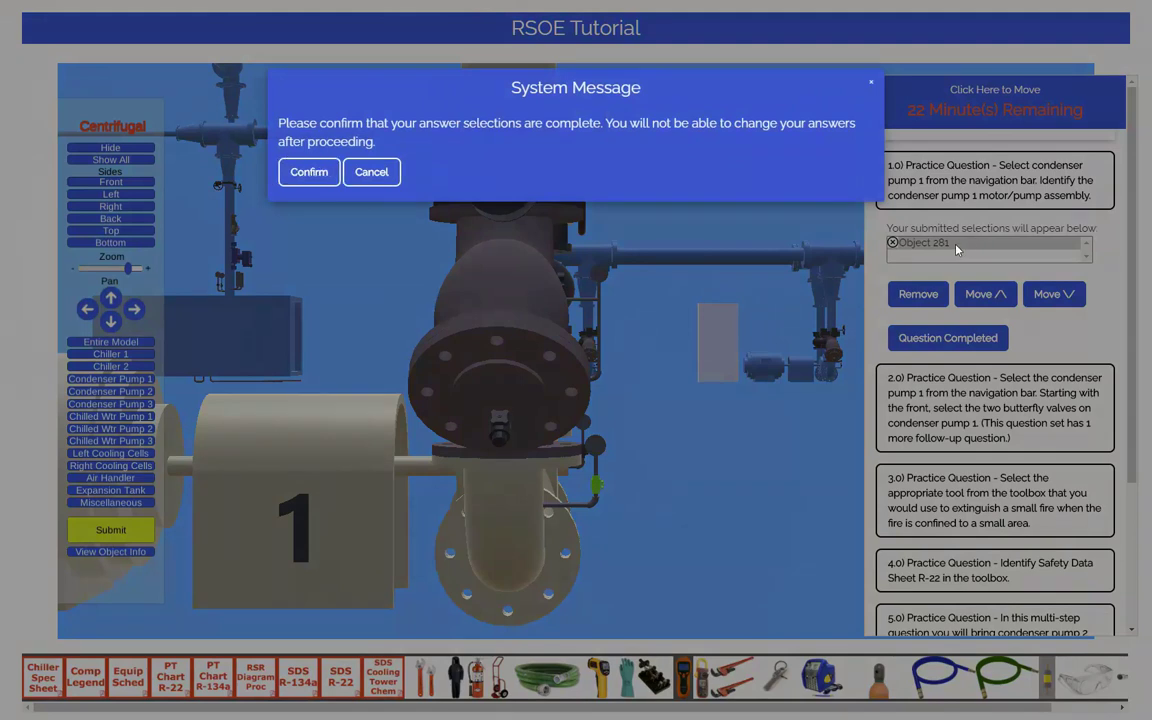
click(320, 180)
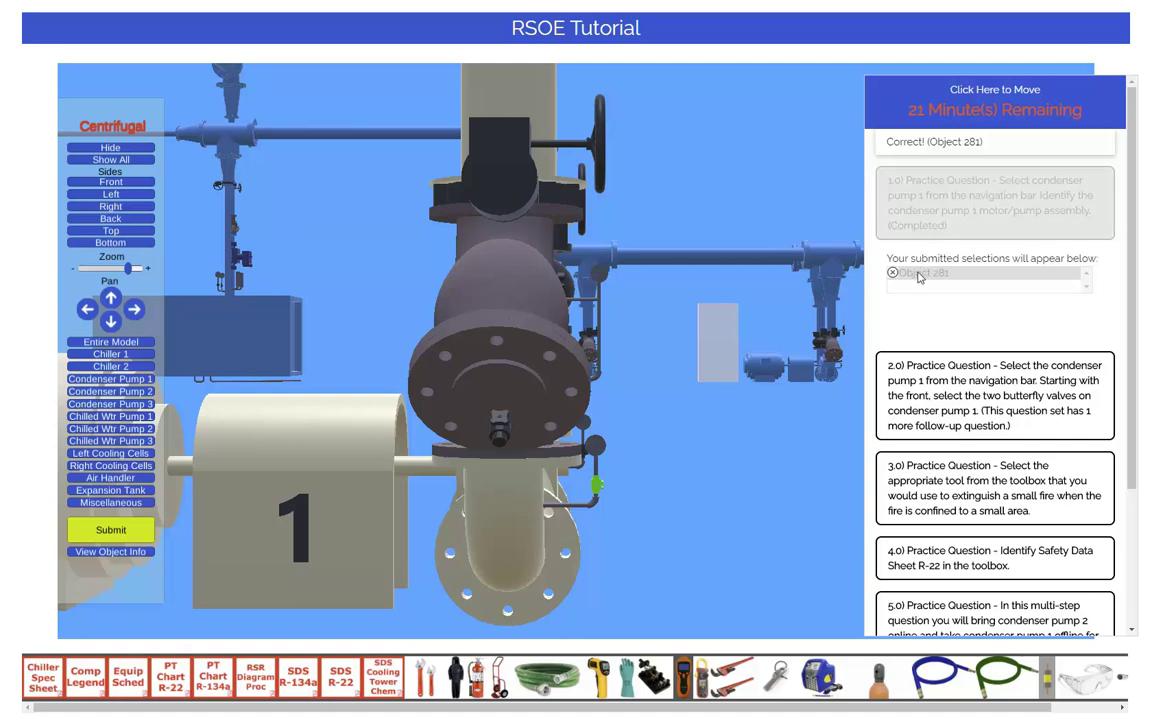
click(925, 397)
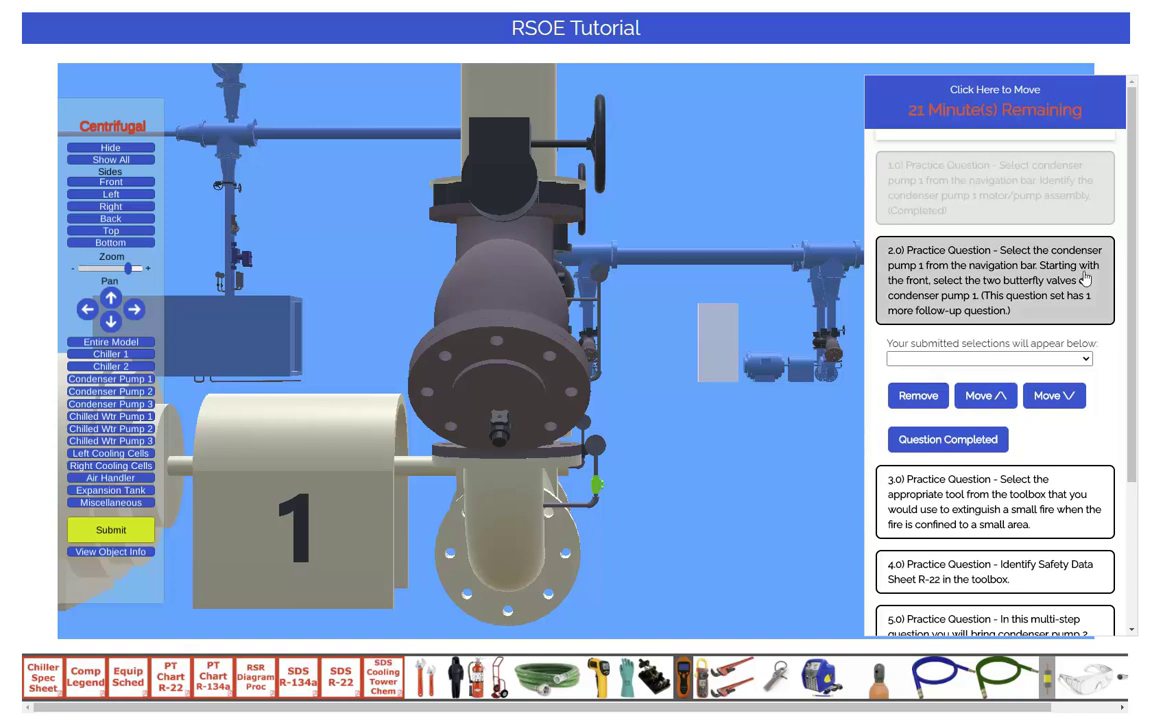
Step: Submit condenser pump 1's two butterfly valves as the answers to practice question 2.0, the front valve first and the rear valve second
click(117, 381)
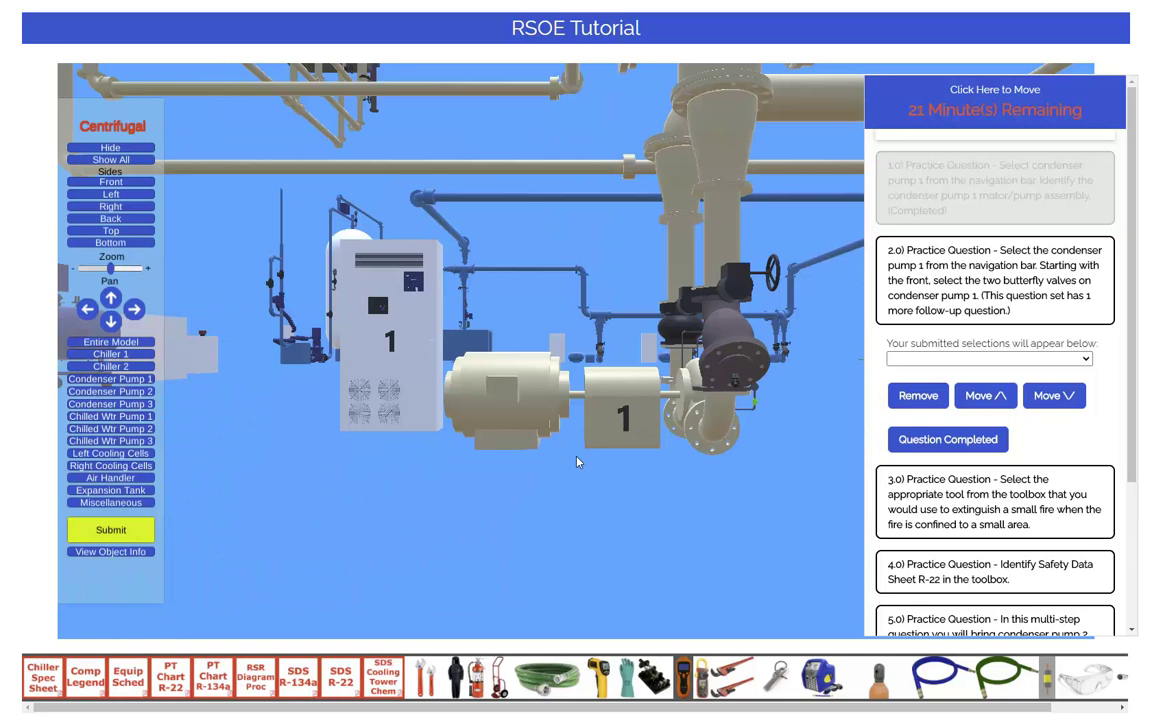
click(134, 311)
click(134, 311)
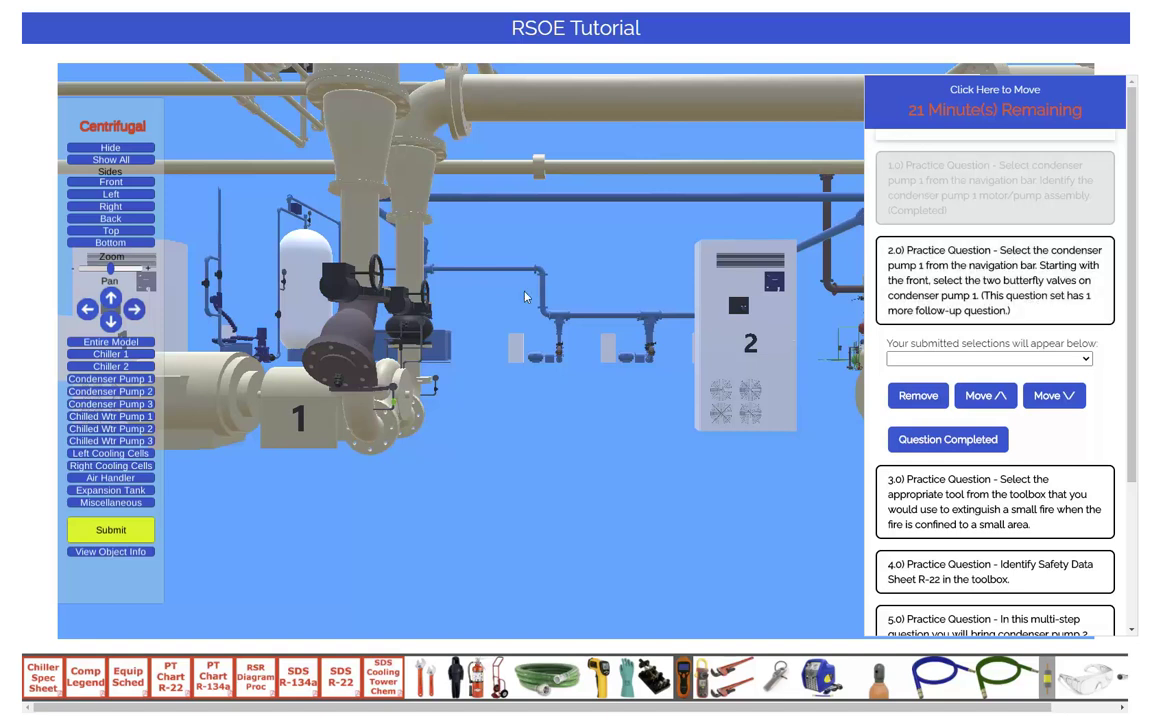
click(408, 300)
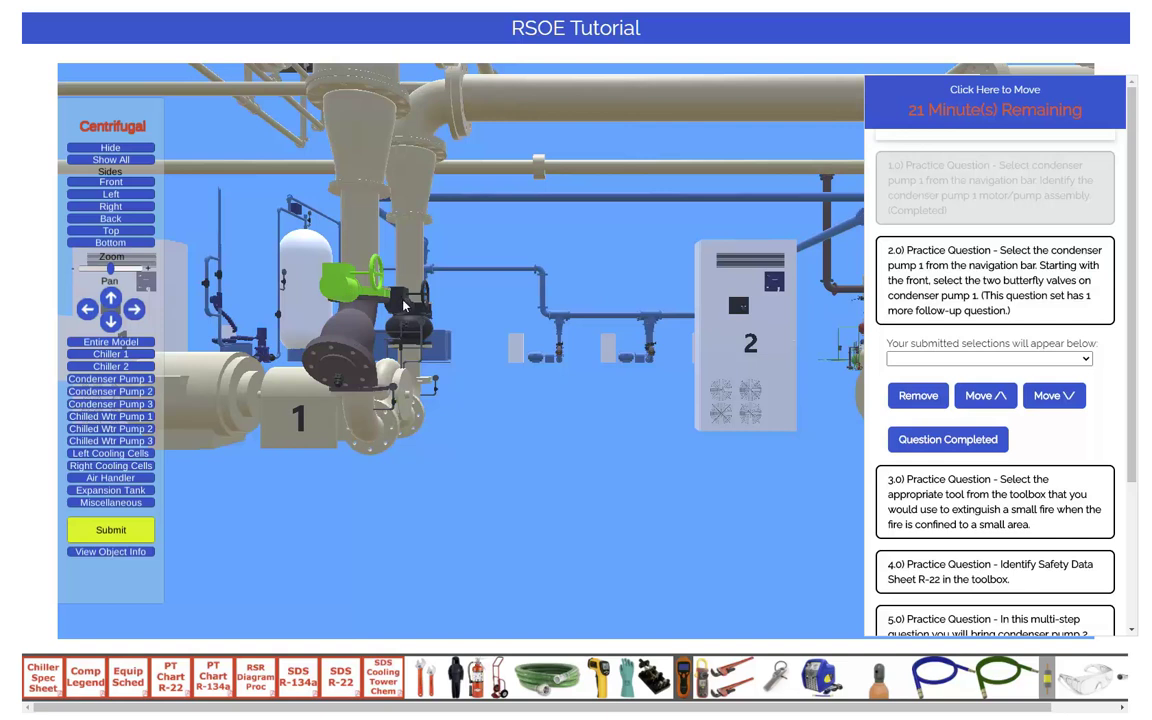
click(347, 291)
click(897, 281)
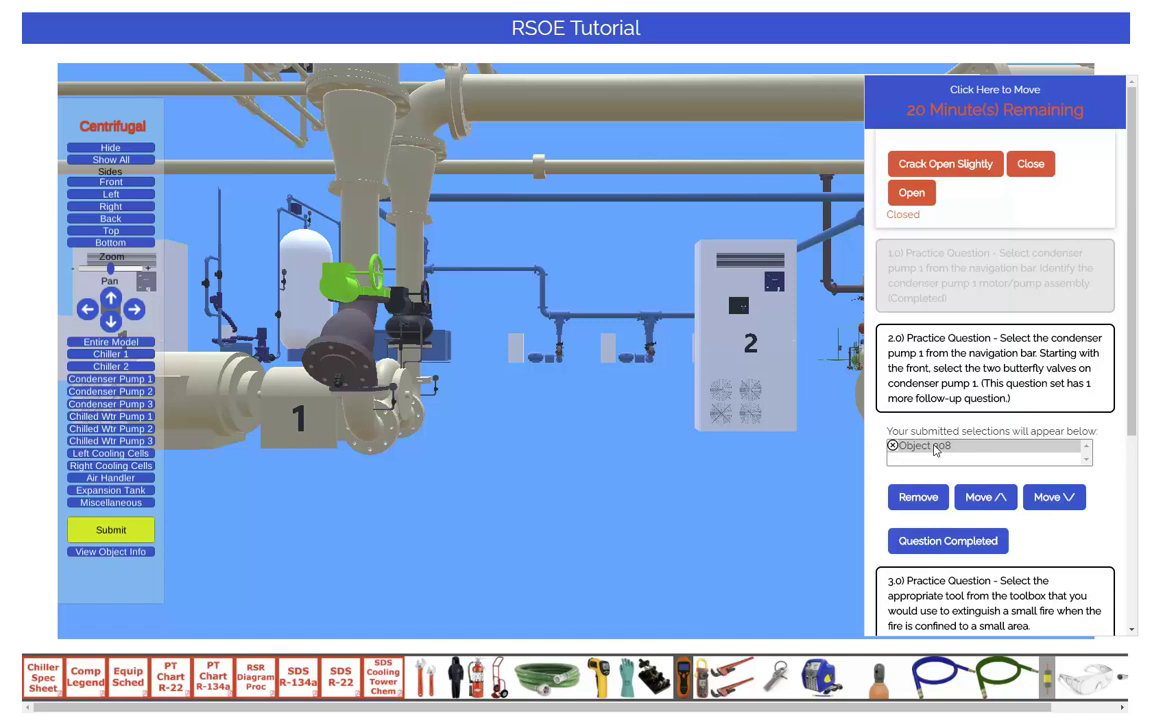
click(909, 193)
click(402, 313)
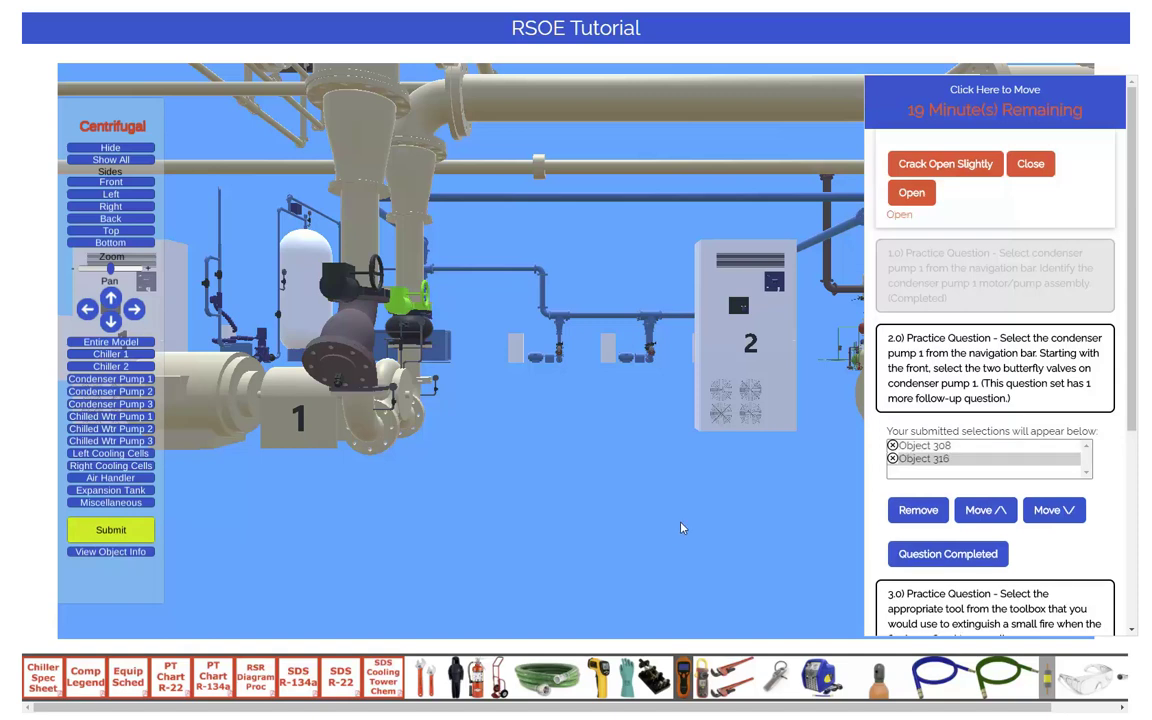
Step: Practice reordering question 2.0's submitted selections by moving Object 316 above and below Object 308, ending with Object 308 first
click(996, 511)
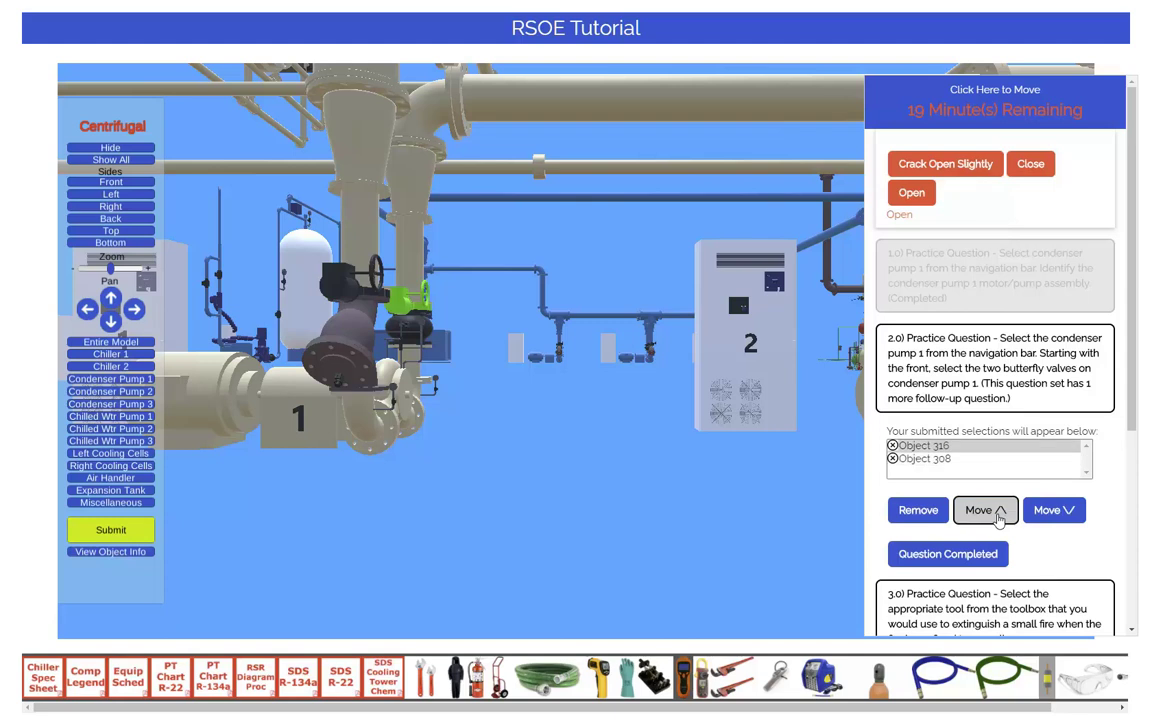
click(940, 447)
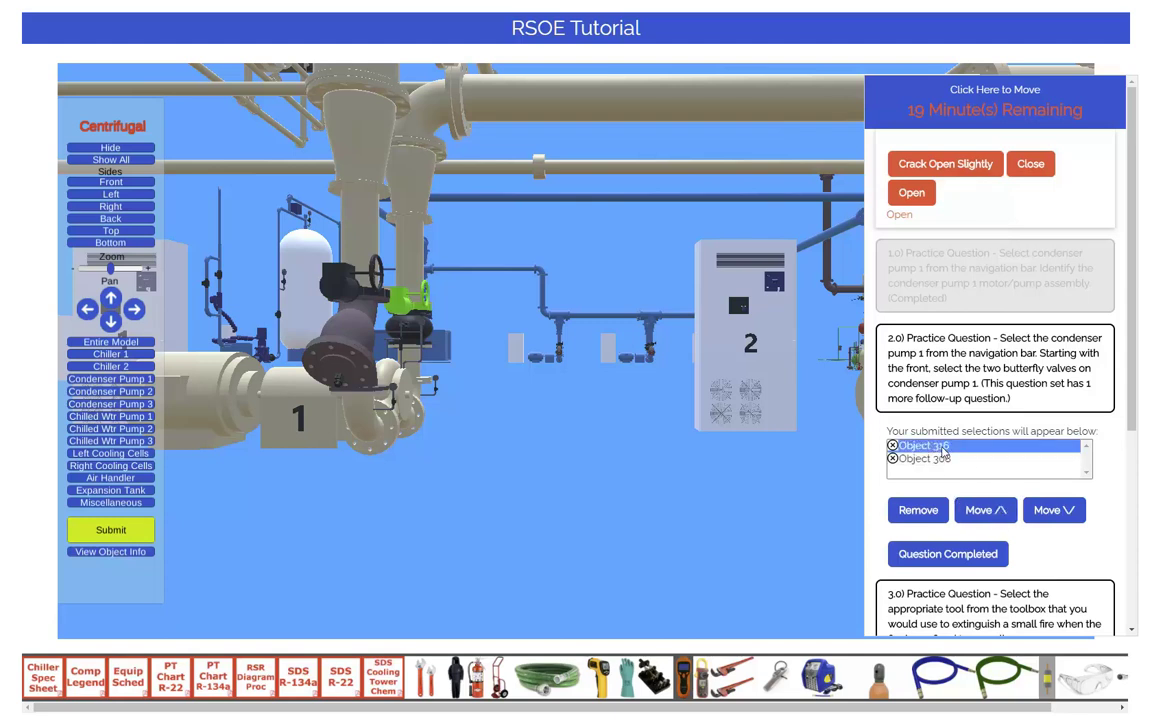
click(1050, 511)
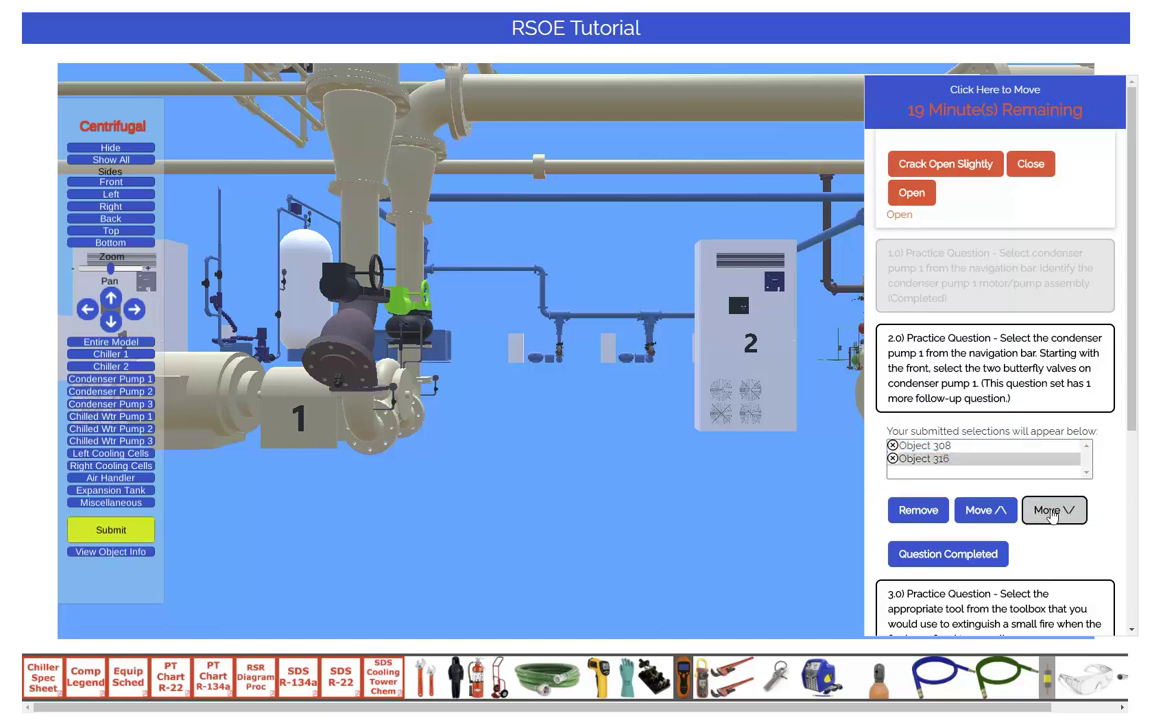
click(982, 511)
click(1053, 511)
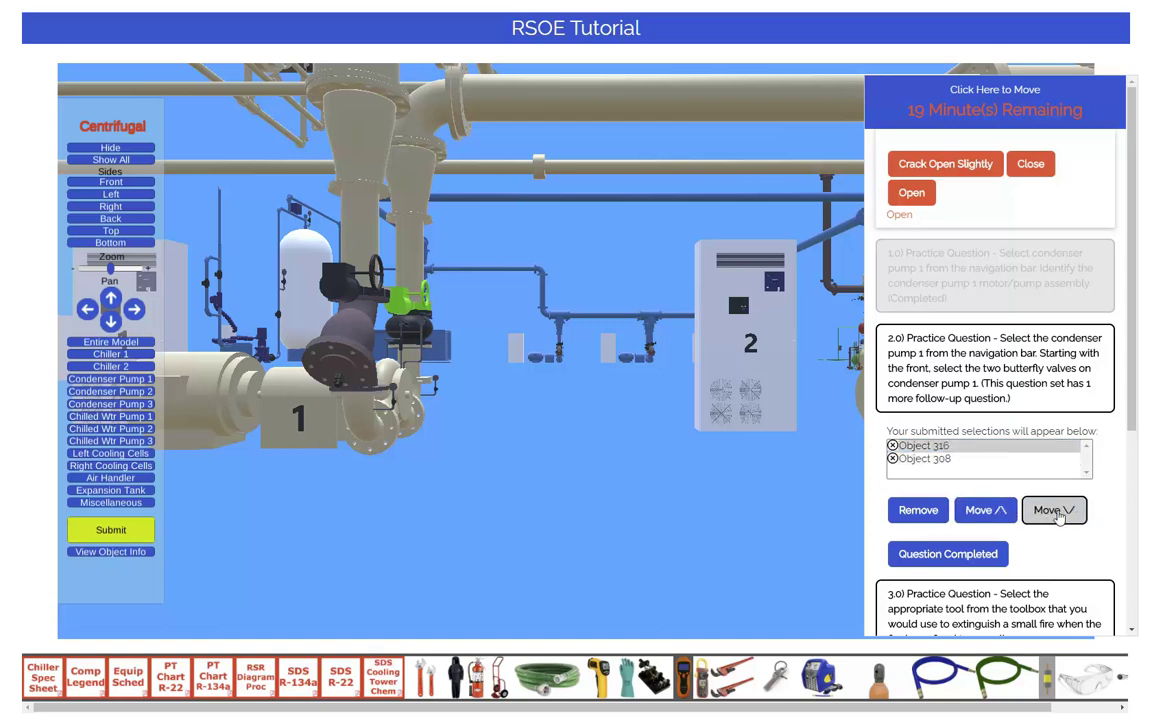
click(1054, 513)
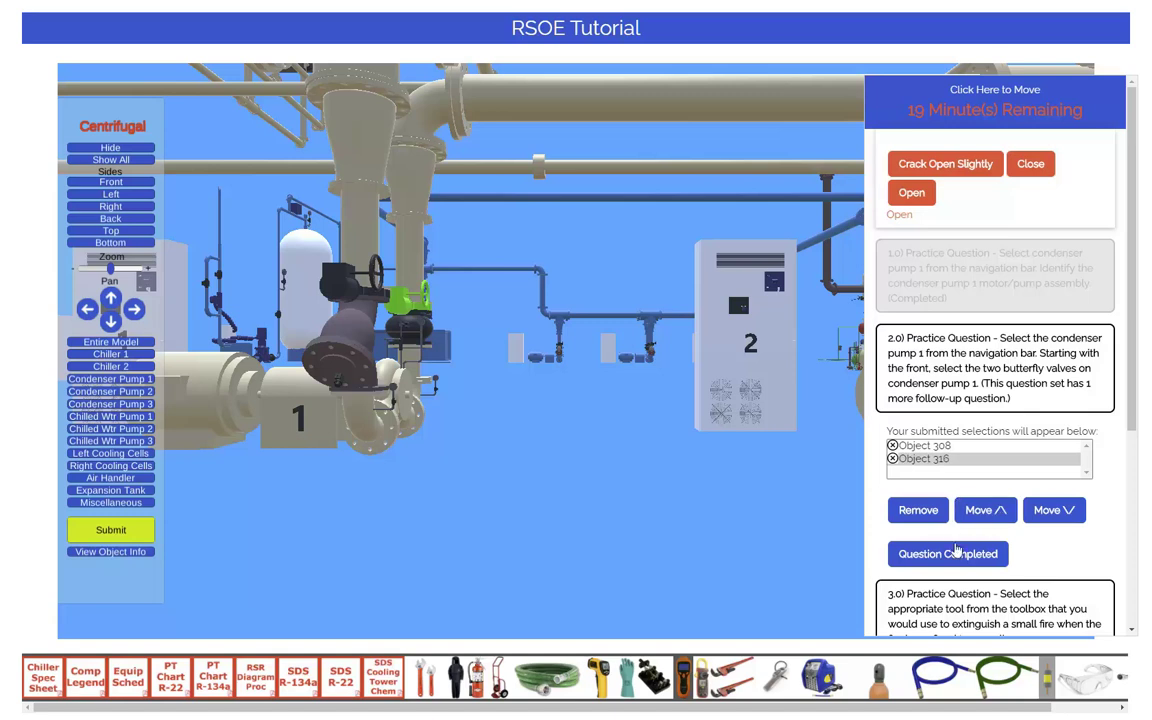
Step: Finalize practice question 2.0 and choose "One was open and one was closed." for follow-up question 2.1
click(915, 553)
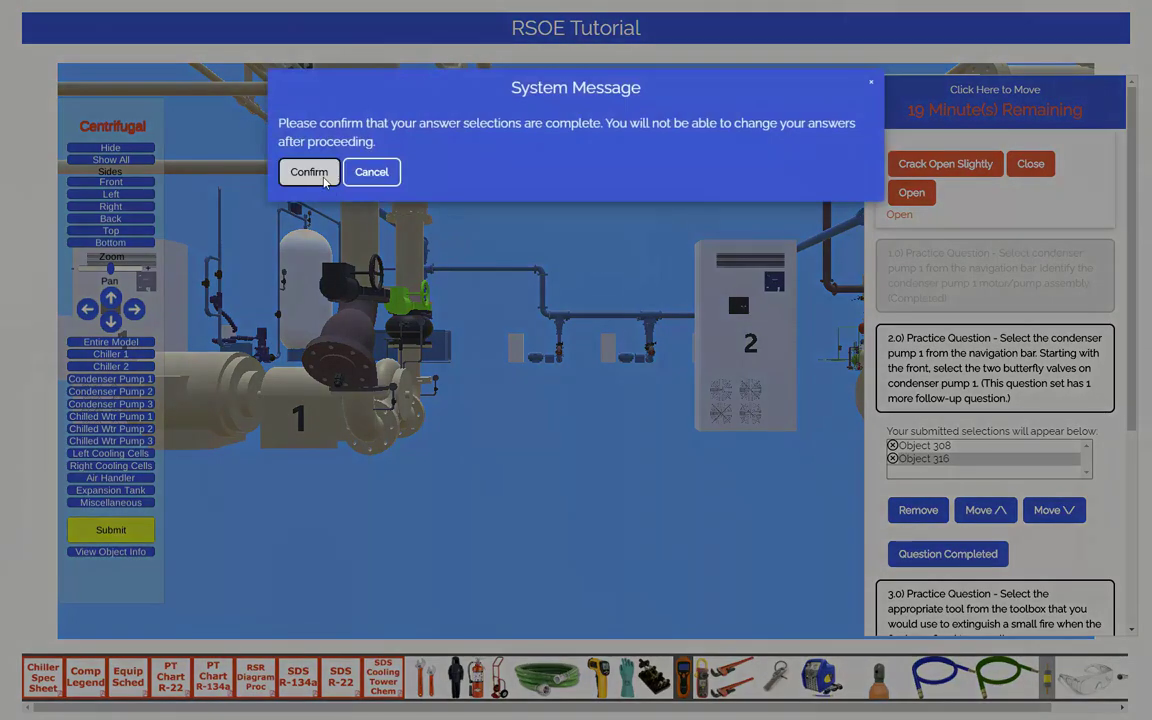
click(309, 172)
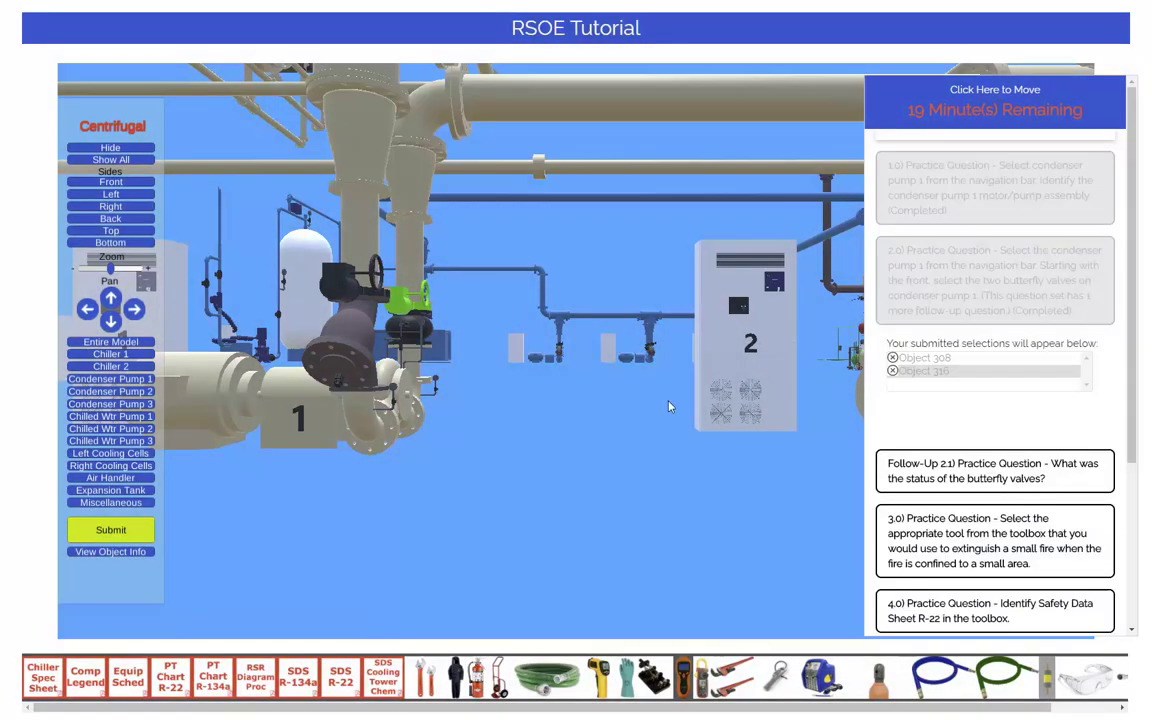
click(968, 488)
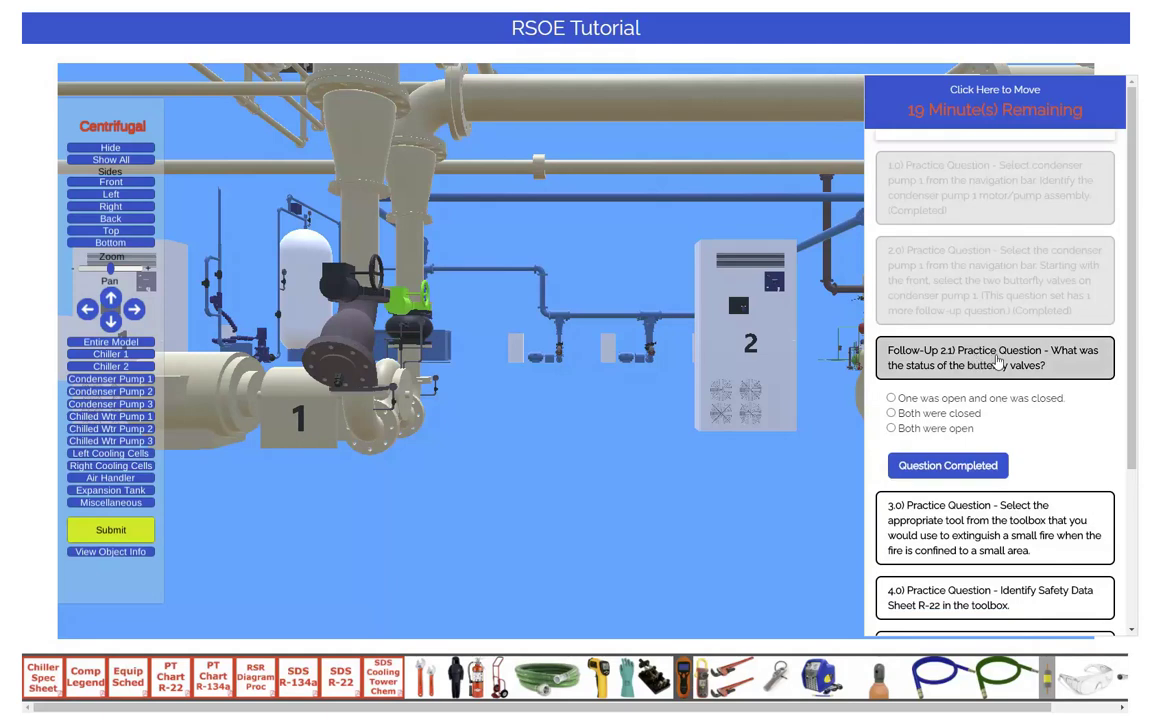
click(891, 399)
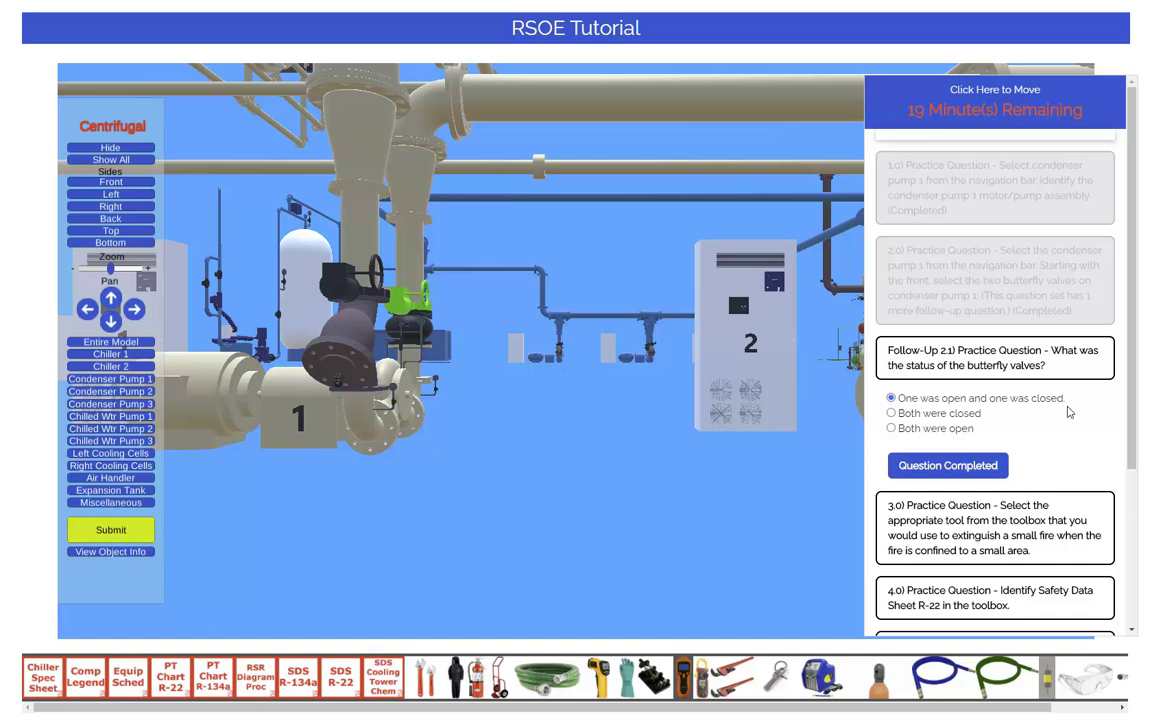
Step: Check the open or closed status of condenser pump 1's rear and front butterfly valves in their object information
click(330, 272)
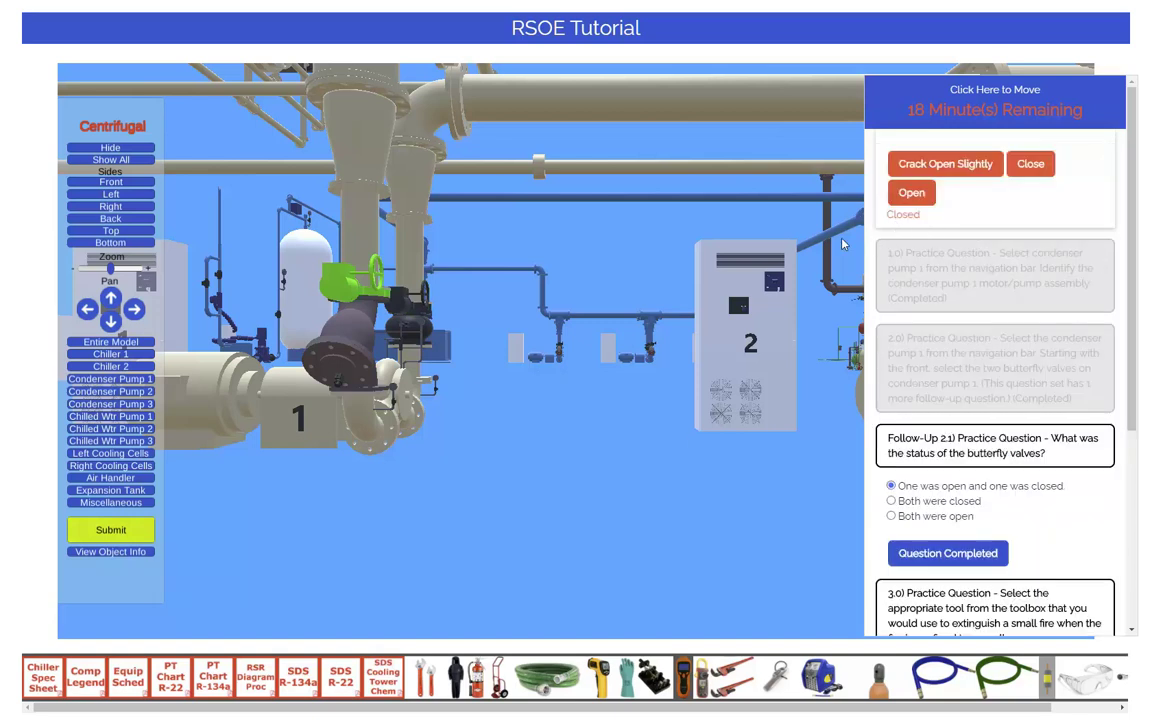
click(400, 318)
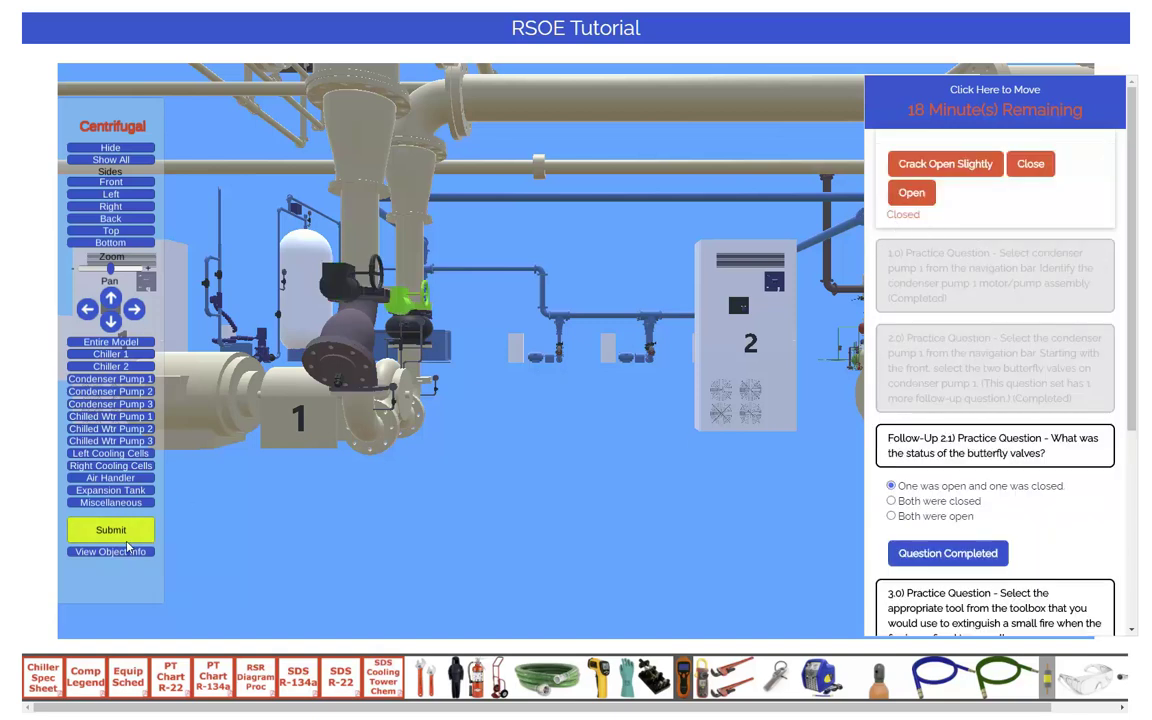
click(910, 197)
click(510, 430)
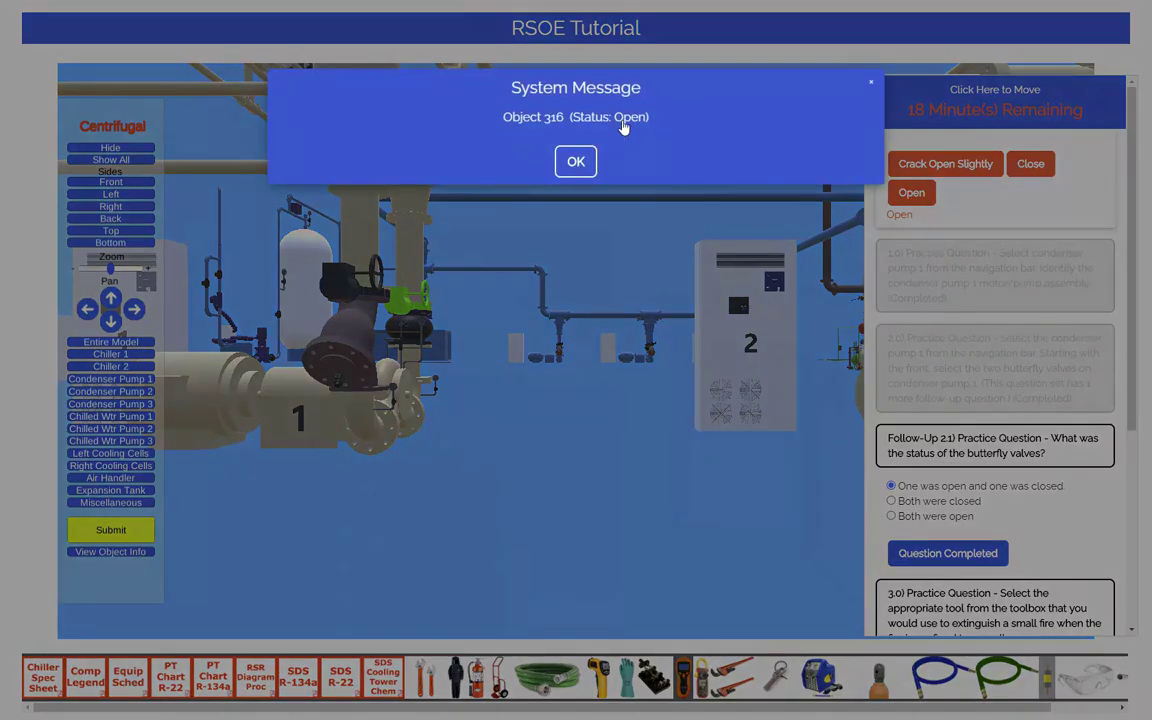
drag(649, 117, 573, 117)
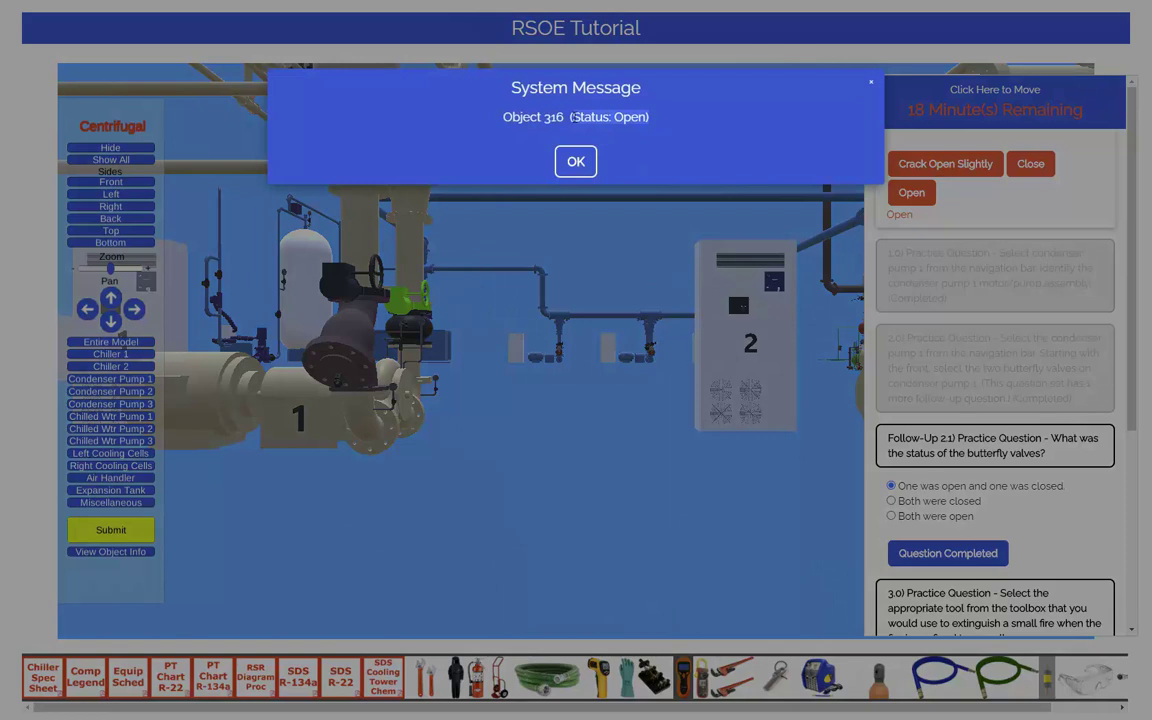
click(576, 161)
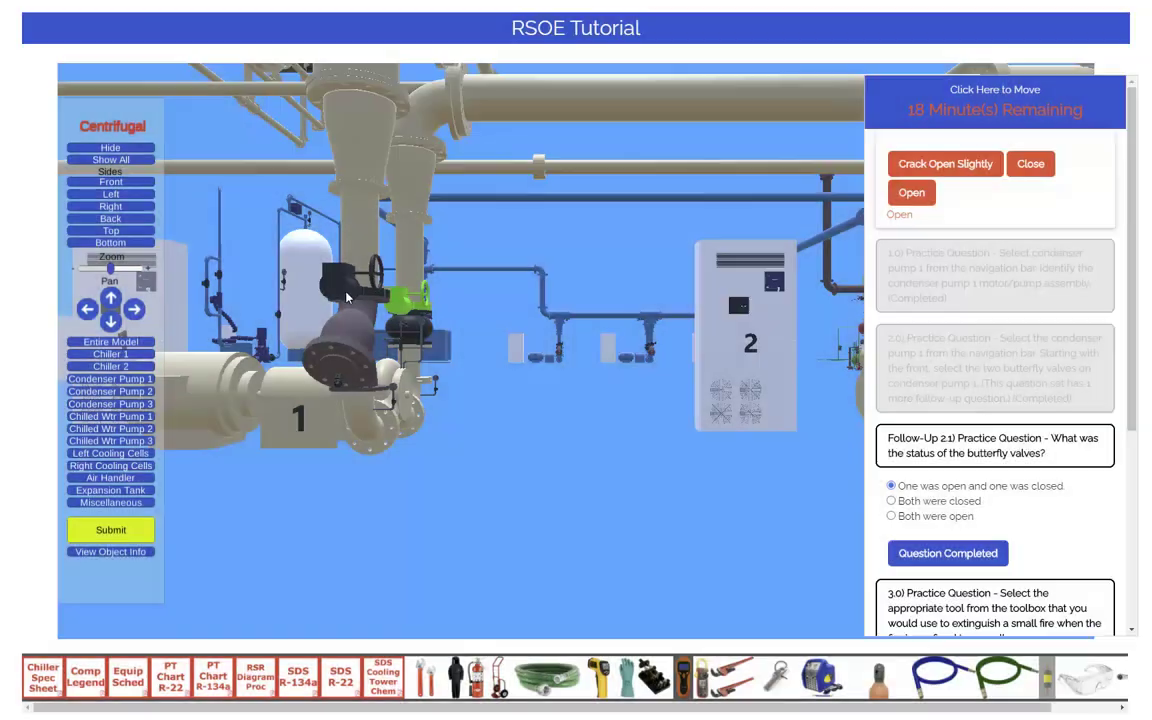
click(337, 291)
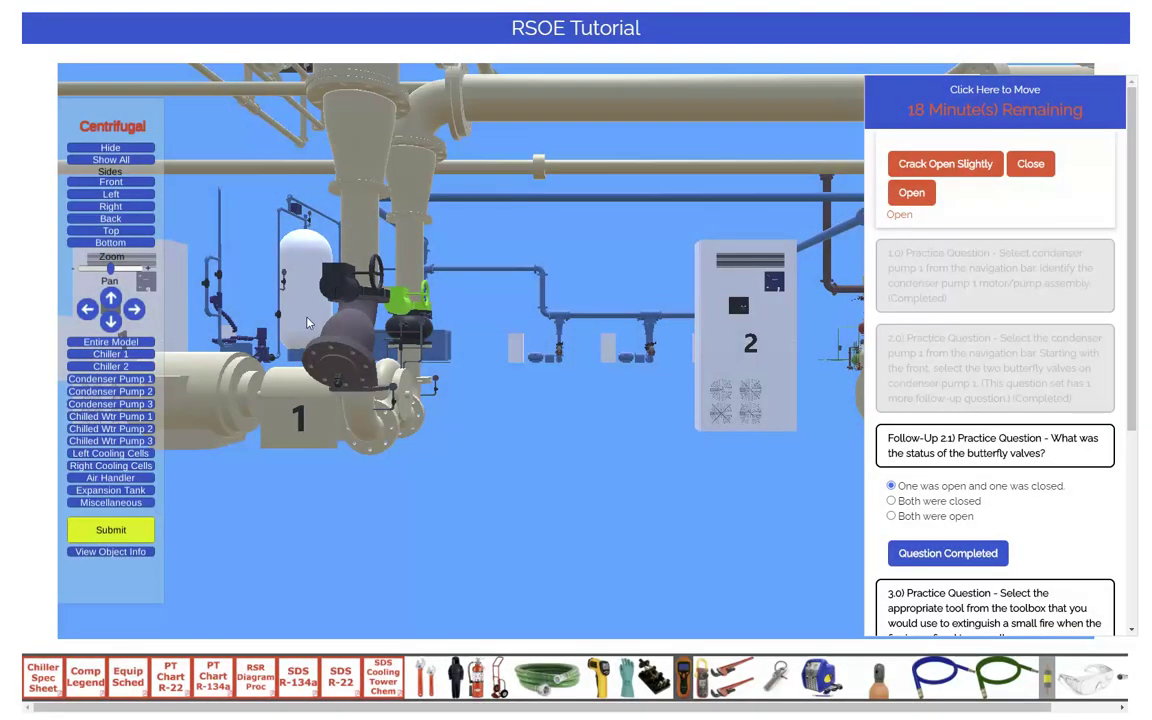
click(100, 552)
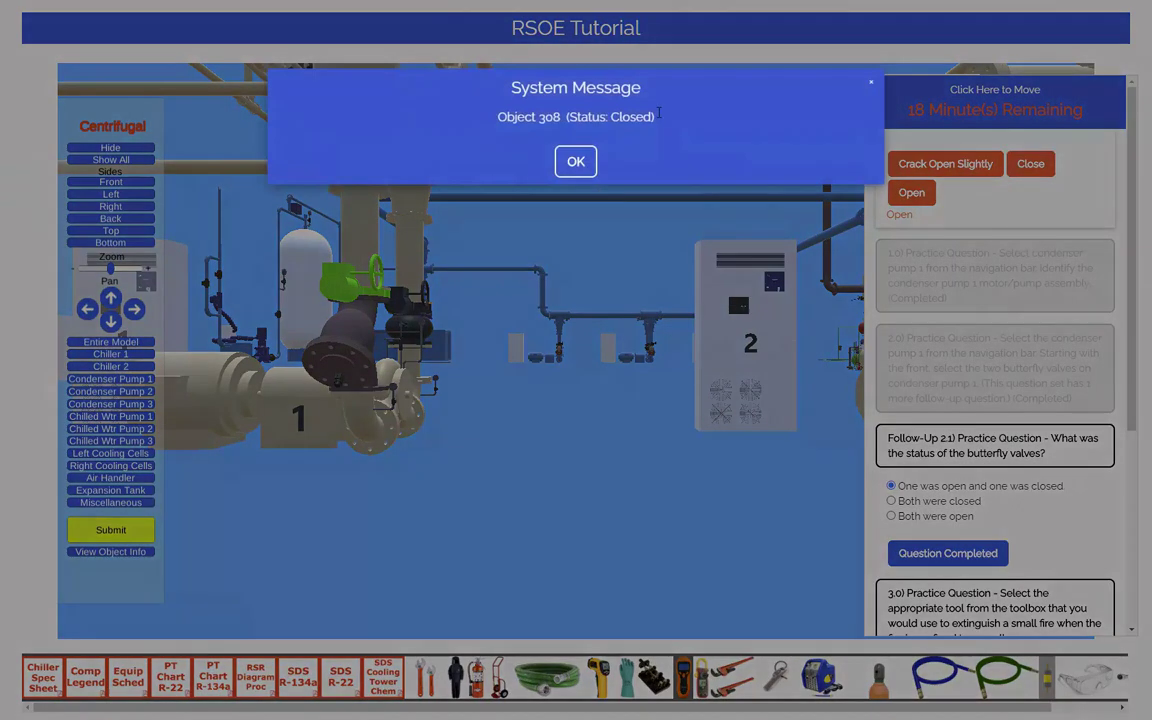
Step: Dismiss the valve status message and finalize follow-up question 2.1 with "One was open and one was closed."
click(577, 157)
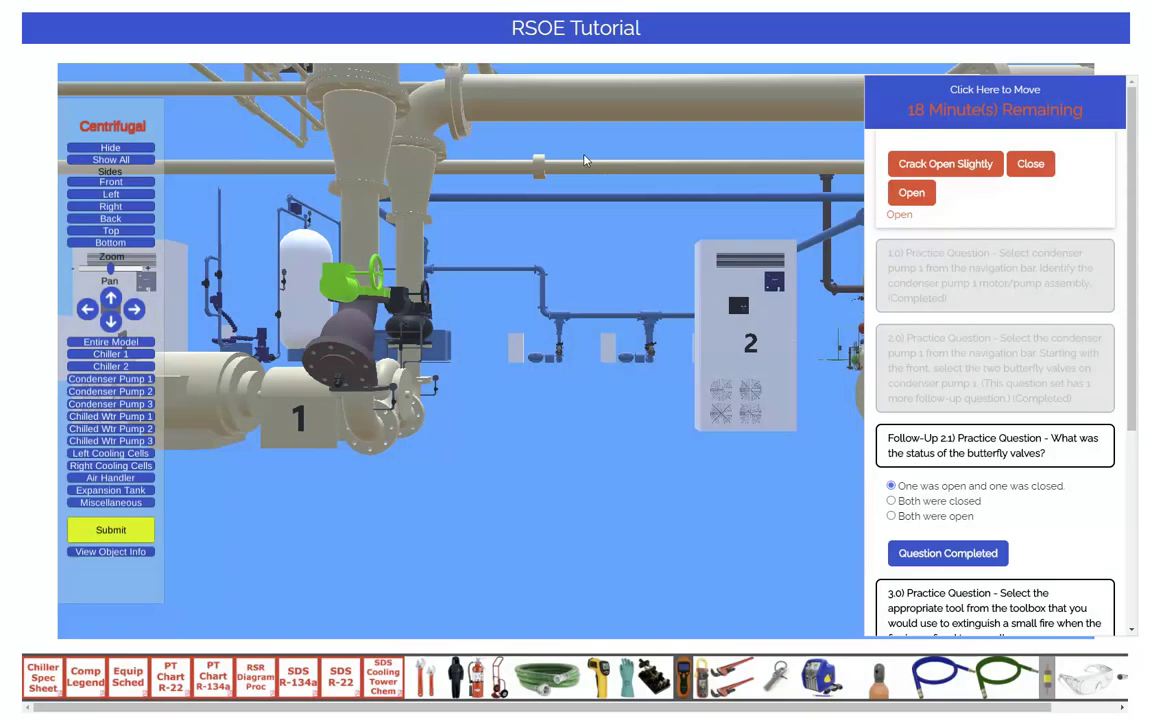
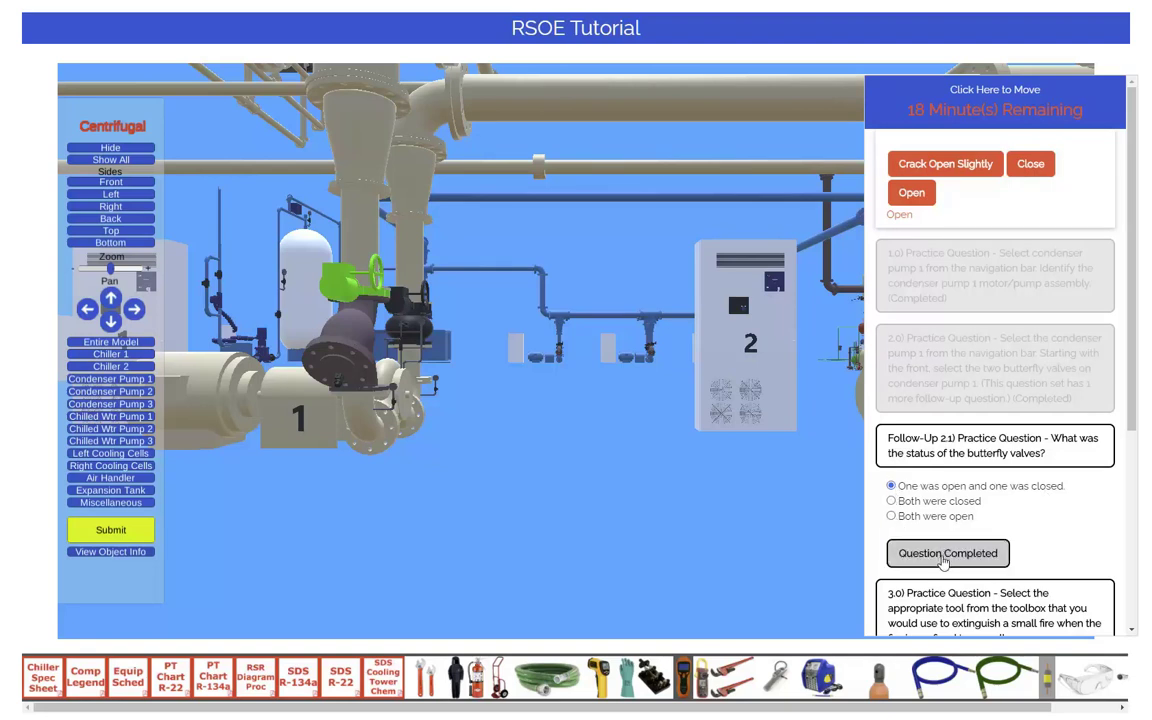
click(941, 556)
click(300, 165)
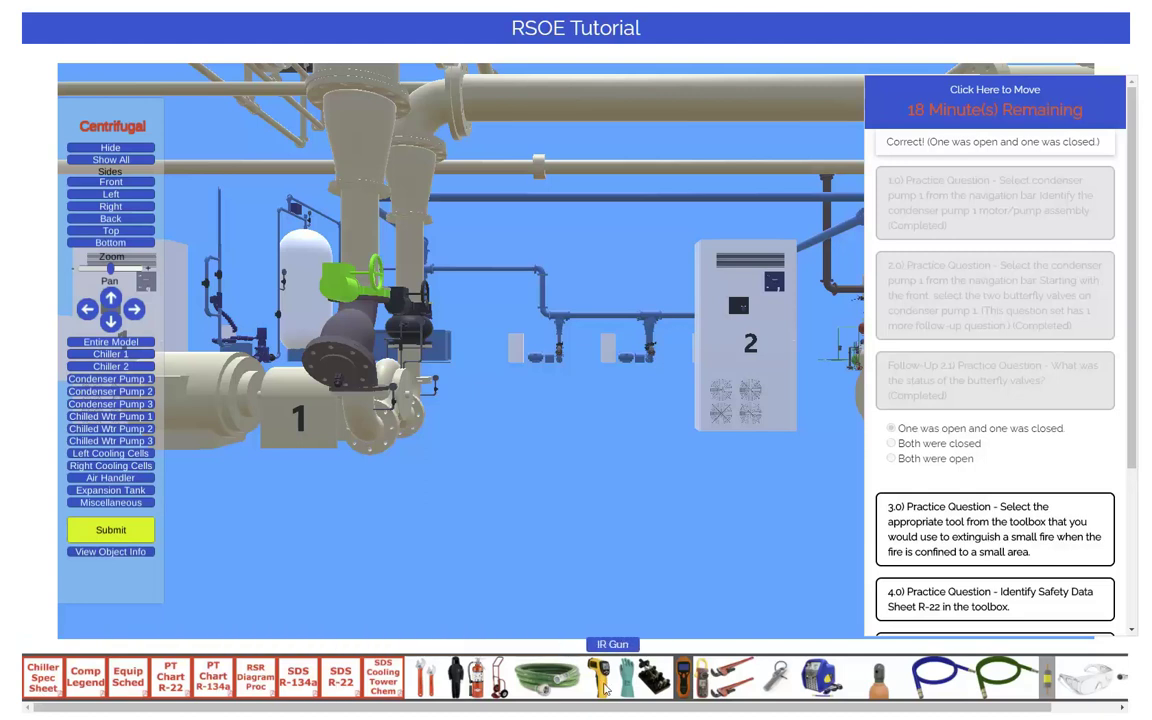
Step: Answer practice question 3.0 with the Fire Extinguisher from the toolbox and confirm the question as completed
click(1000, 530)
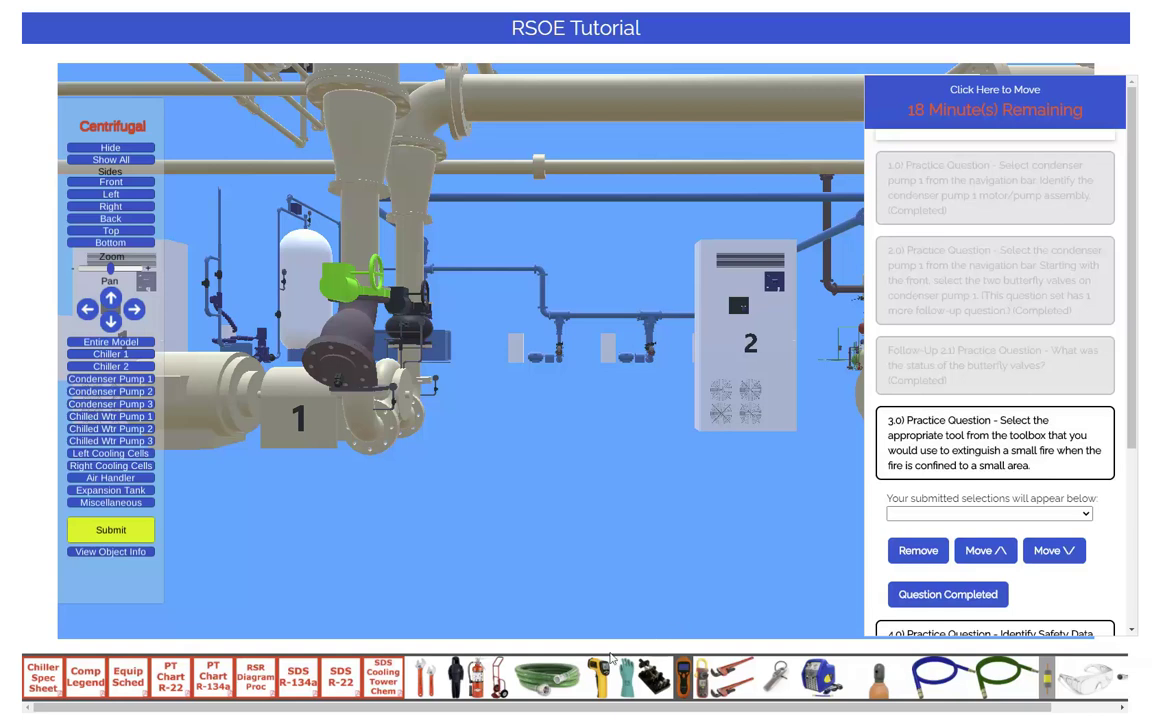
click(476, 688)
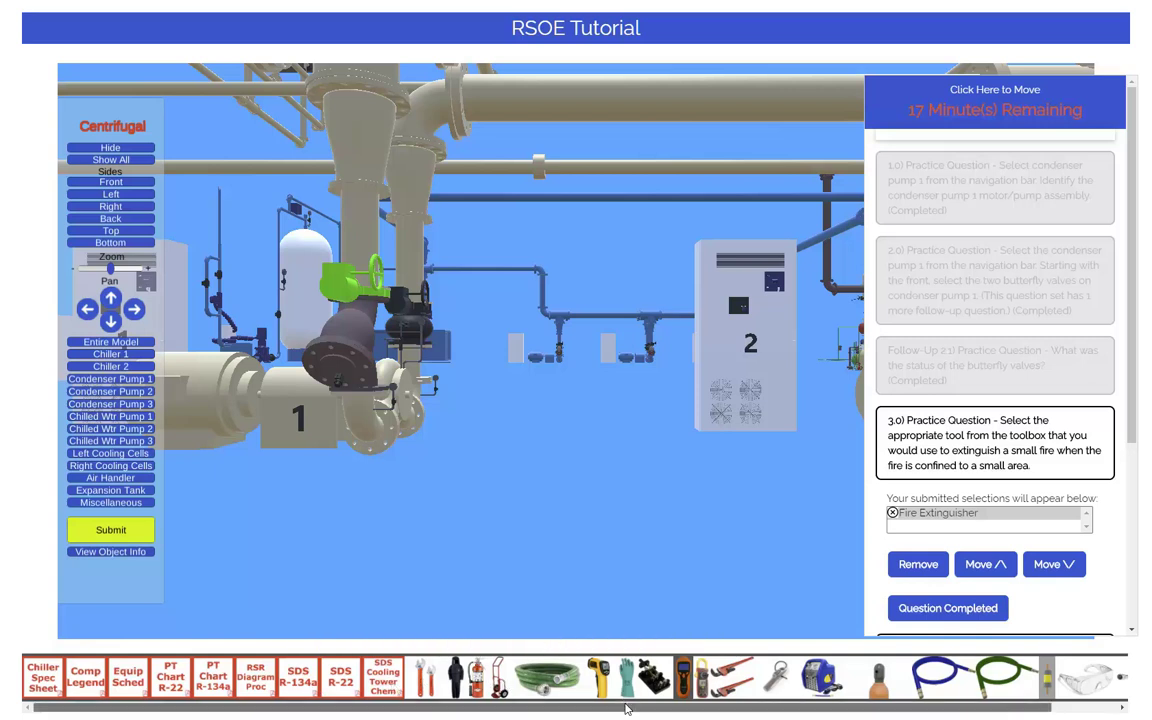
scroll(640, 700, right, 1)
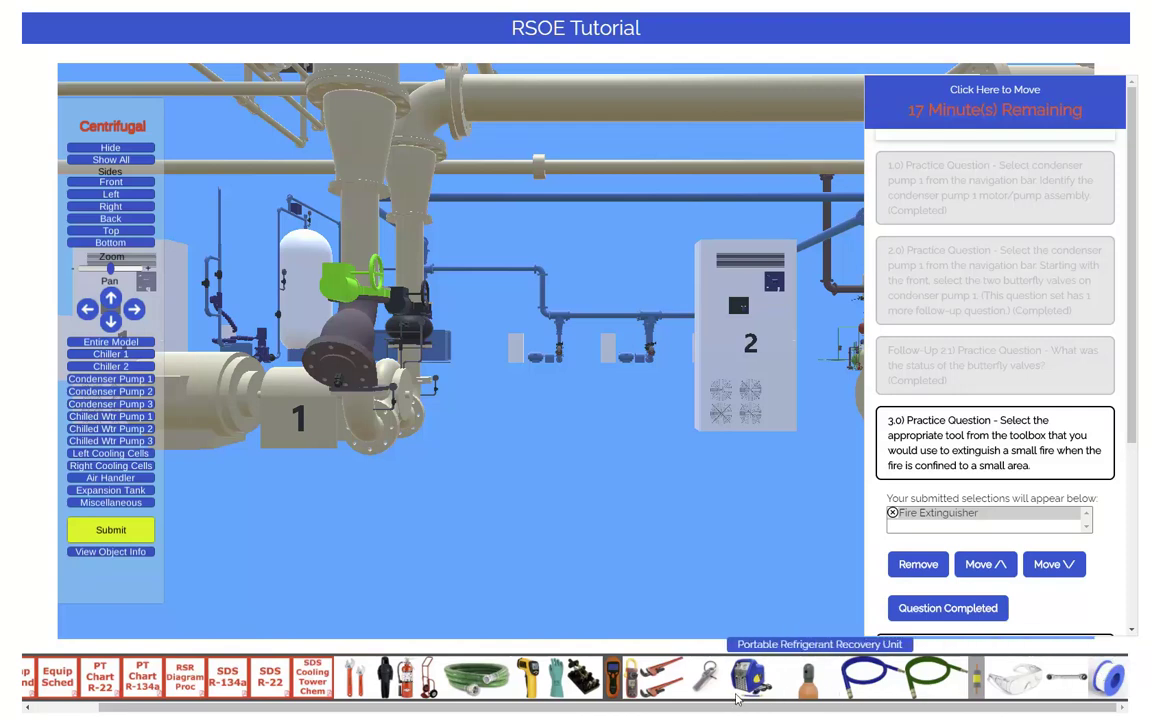
drag(746, 712, 662, 713)
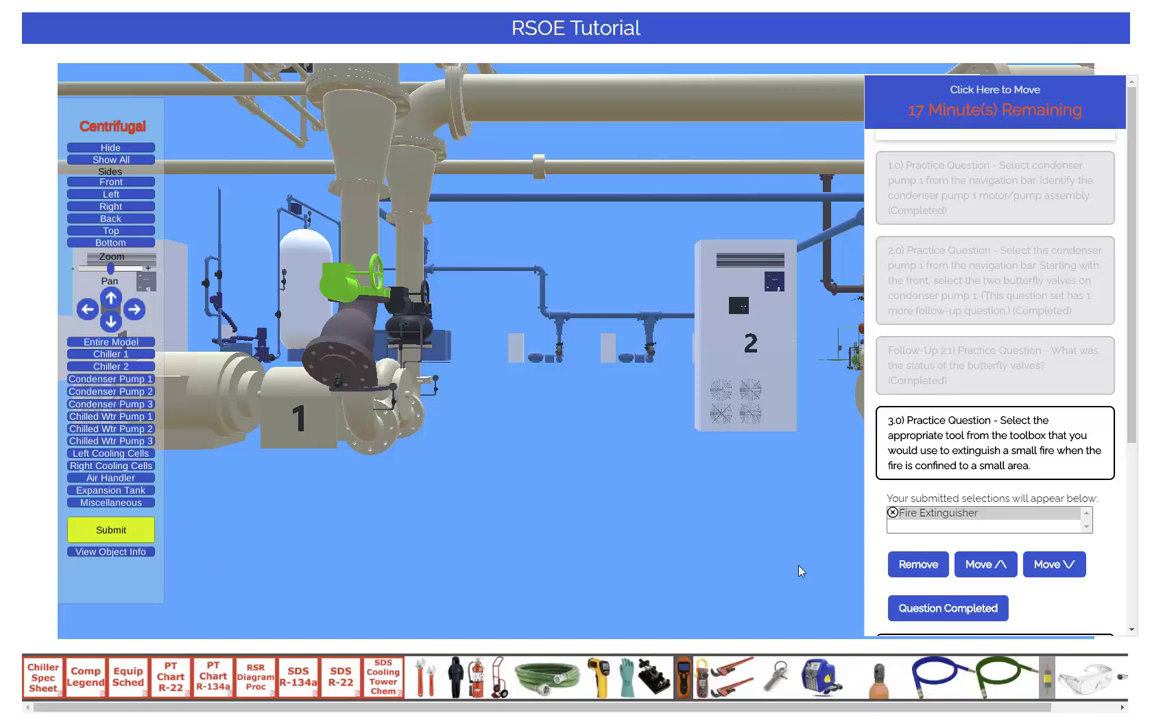
click(938, 605)
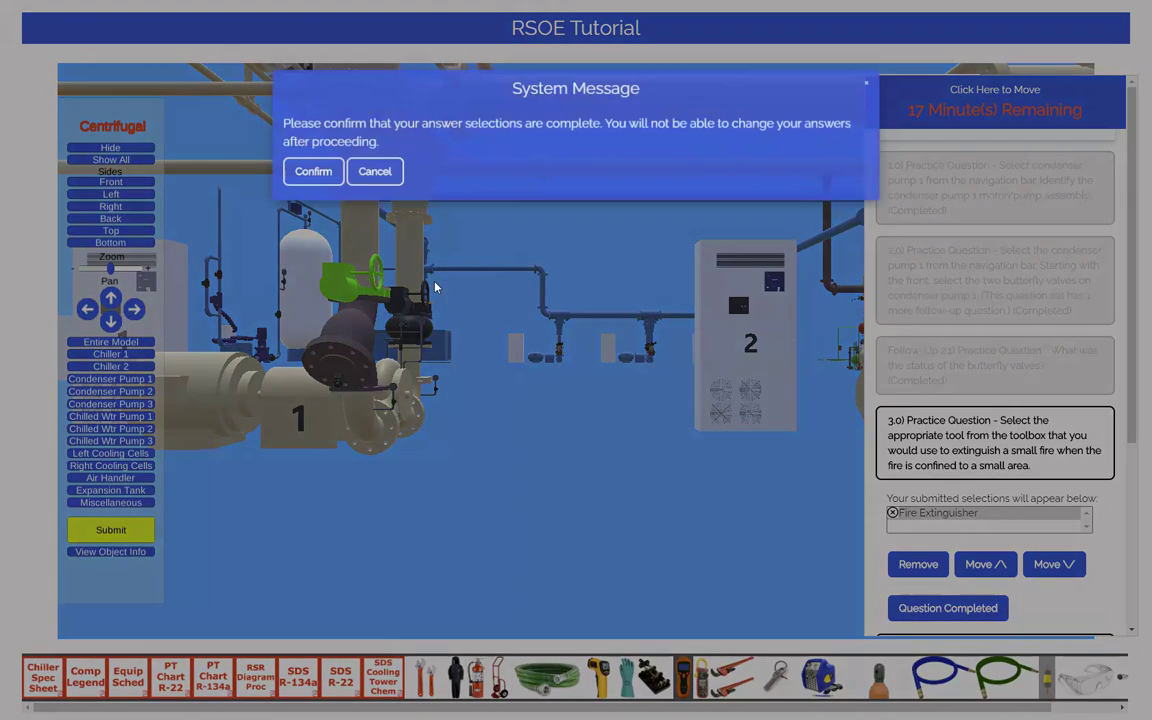
click(306, 170)
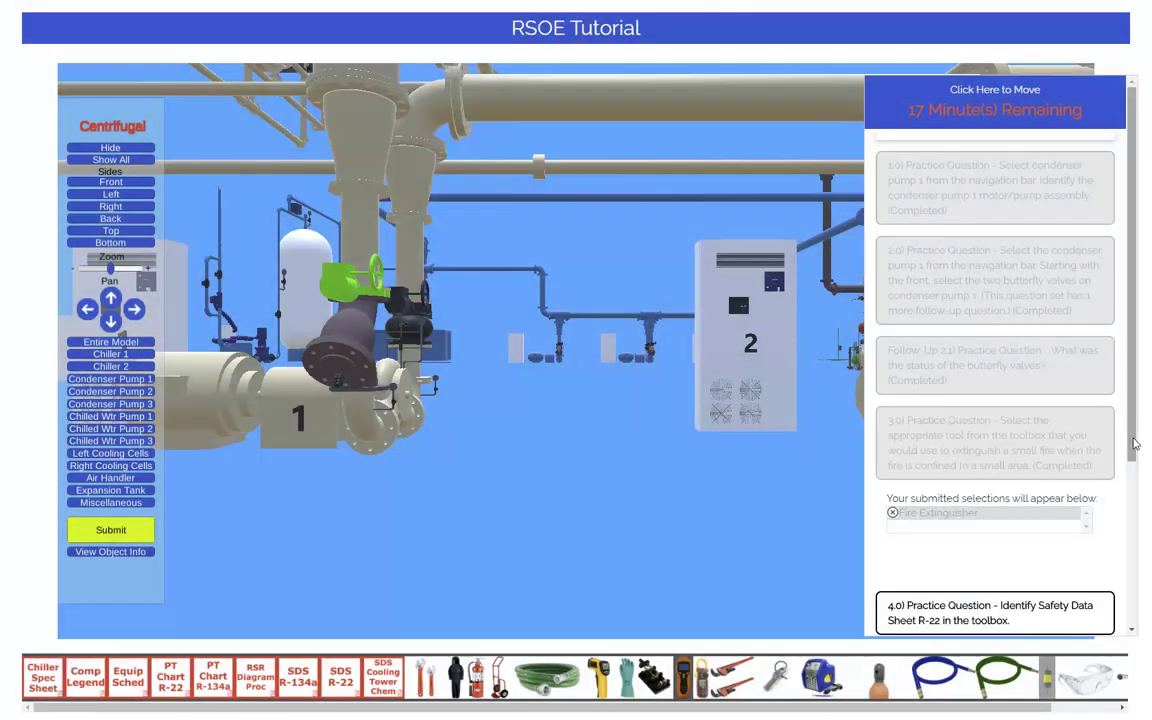
Step: Submit the SDS R-22 document from the toolbox for practice question 4.0, try its zoom controls and close it
click(990, 497)
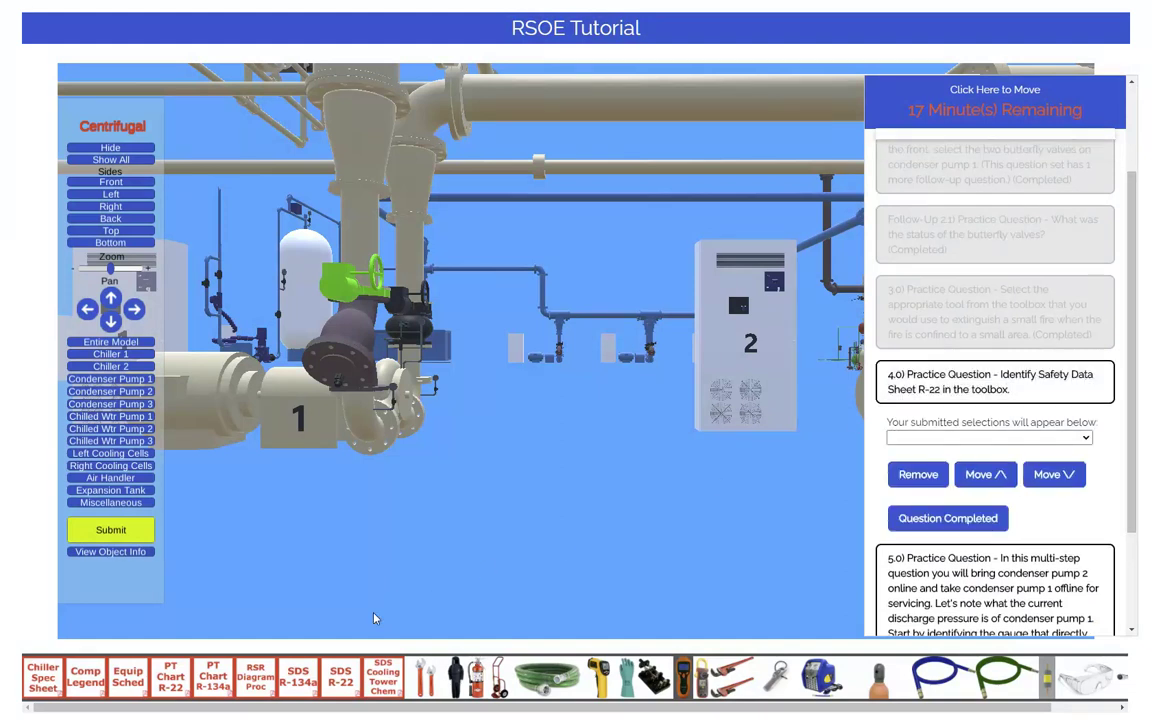
click(340, 678)
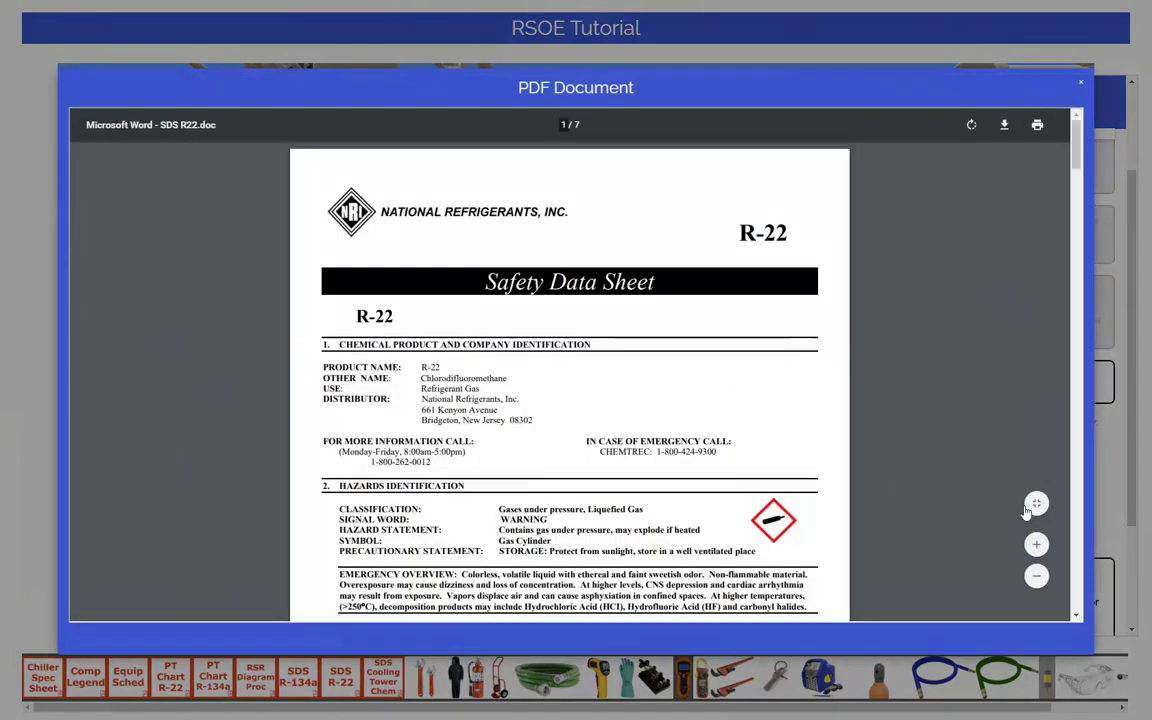
mouse_move(1078, 158)
mouse_down()
mouse_move(1110, 250)
mouse_move(1078, 140)
mouse_up()
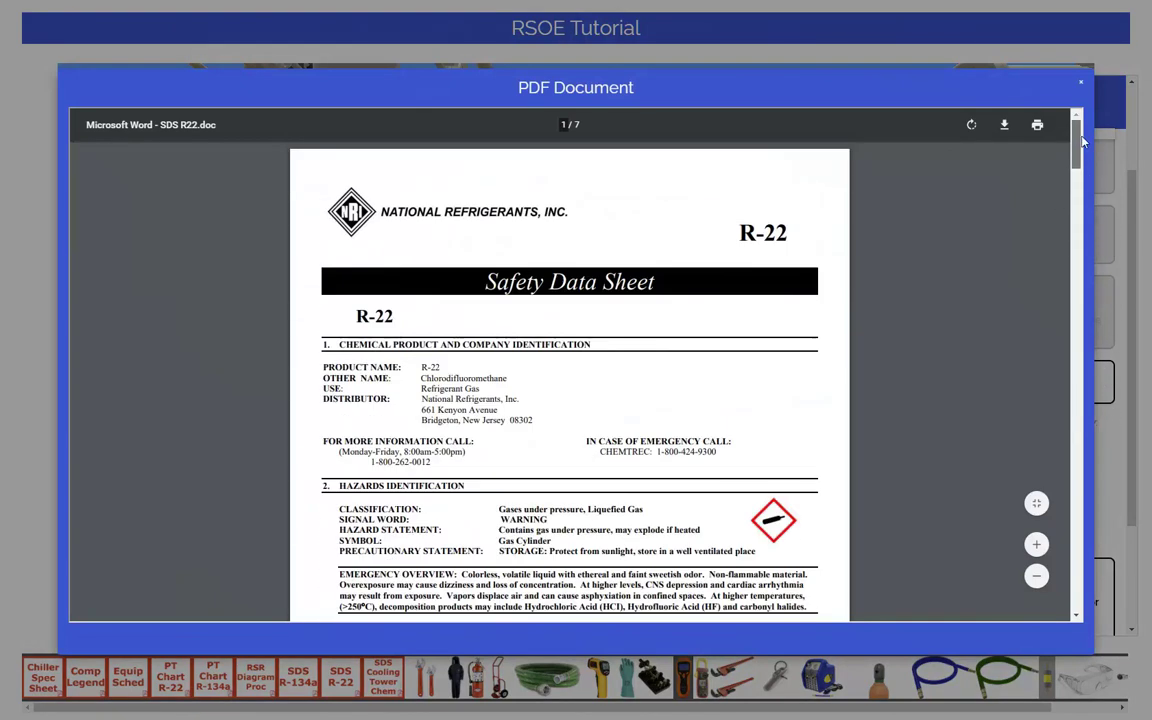
click(1038, 547)
click(1036, 576)
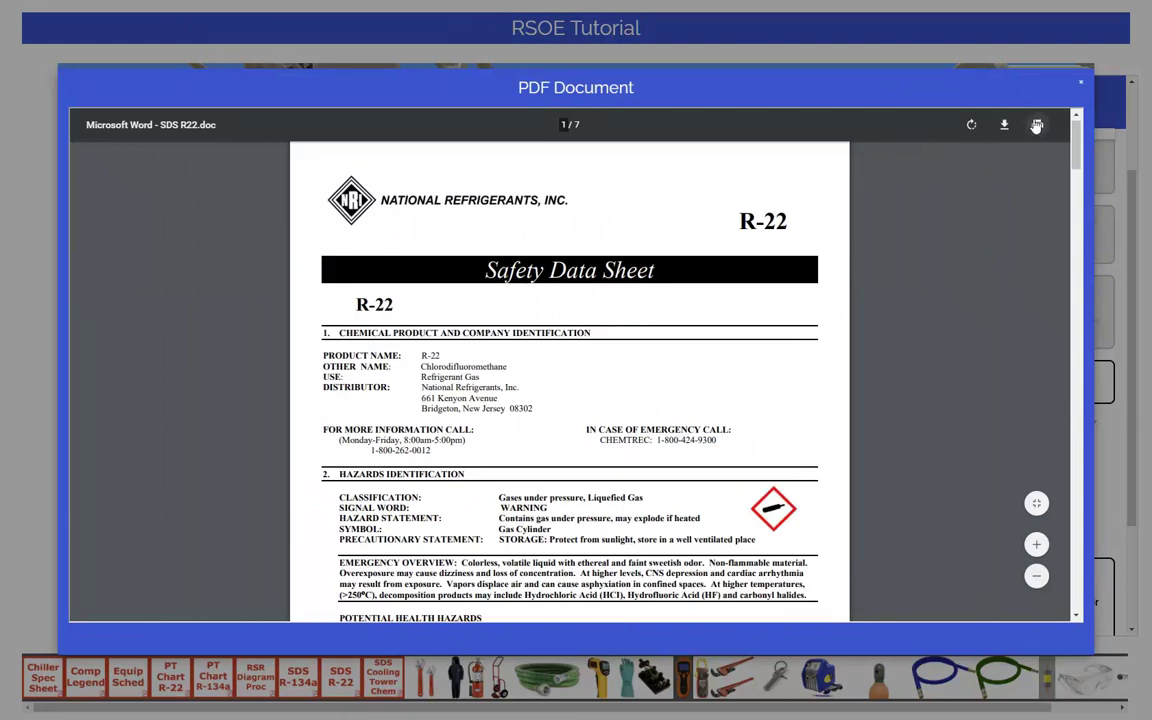
click(1083, 88)
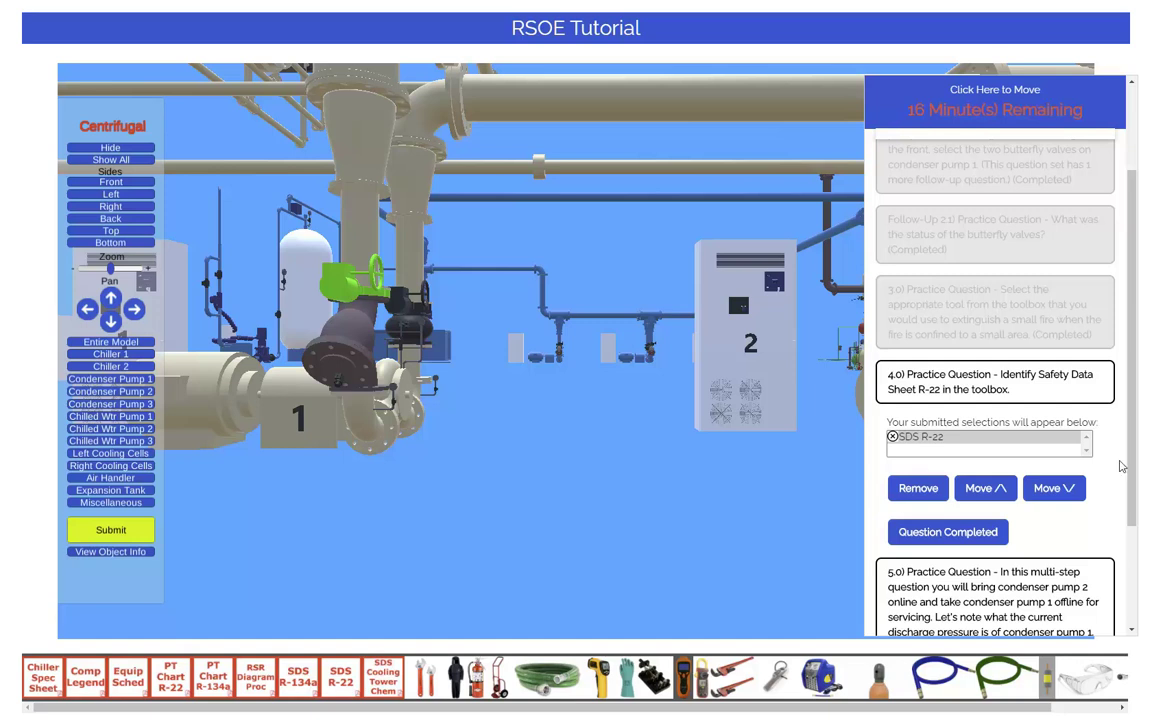
Step: Open practice question 5.0 and submit condenser pump 1's discharge pressure gauge as its answer
scroll(1045, 515, down, 3)
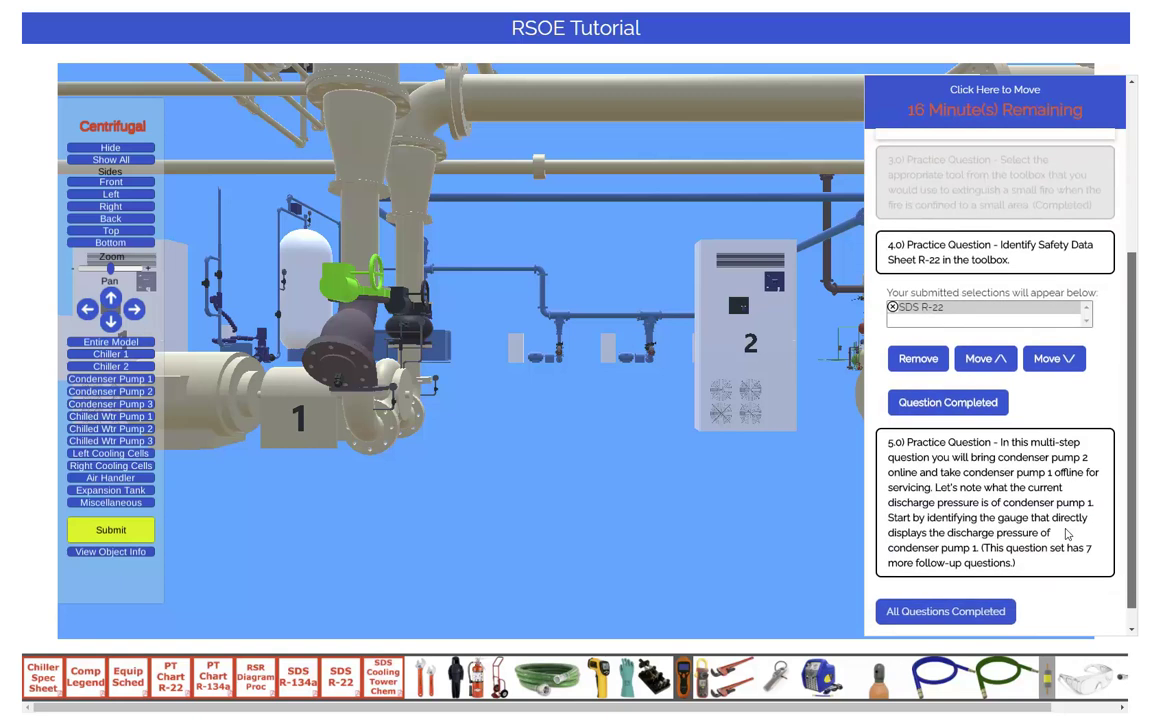
click(1045, 515)
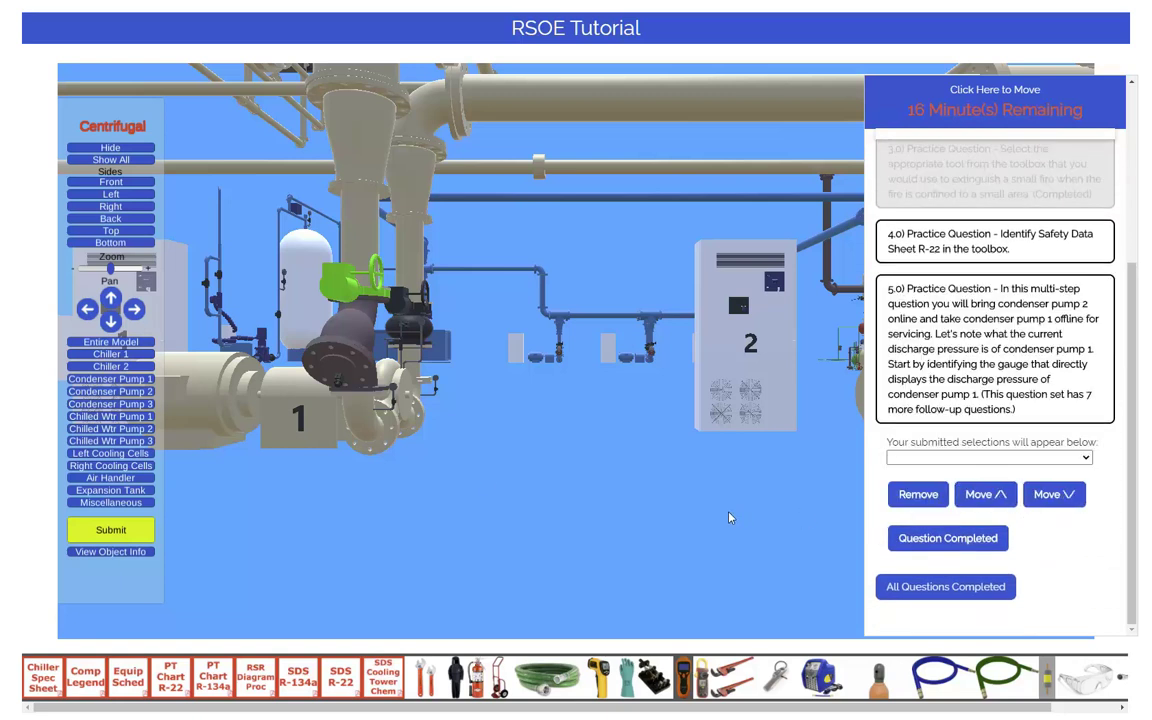
click(111, 366)
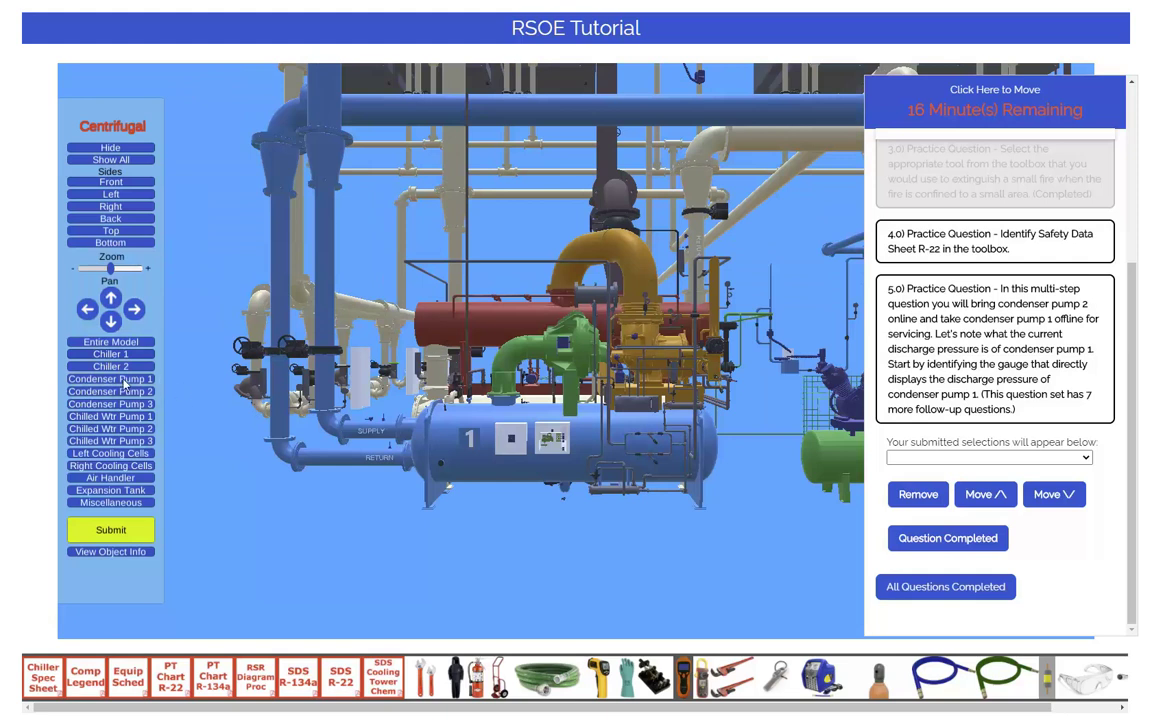
click(124, 380)
drag(131, 313, 145, 318)
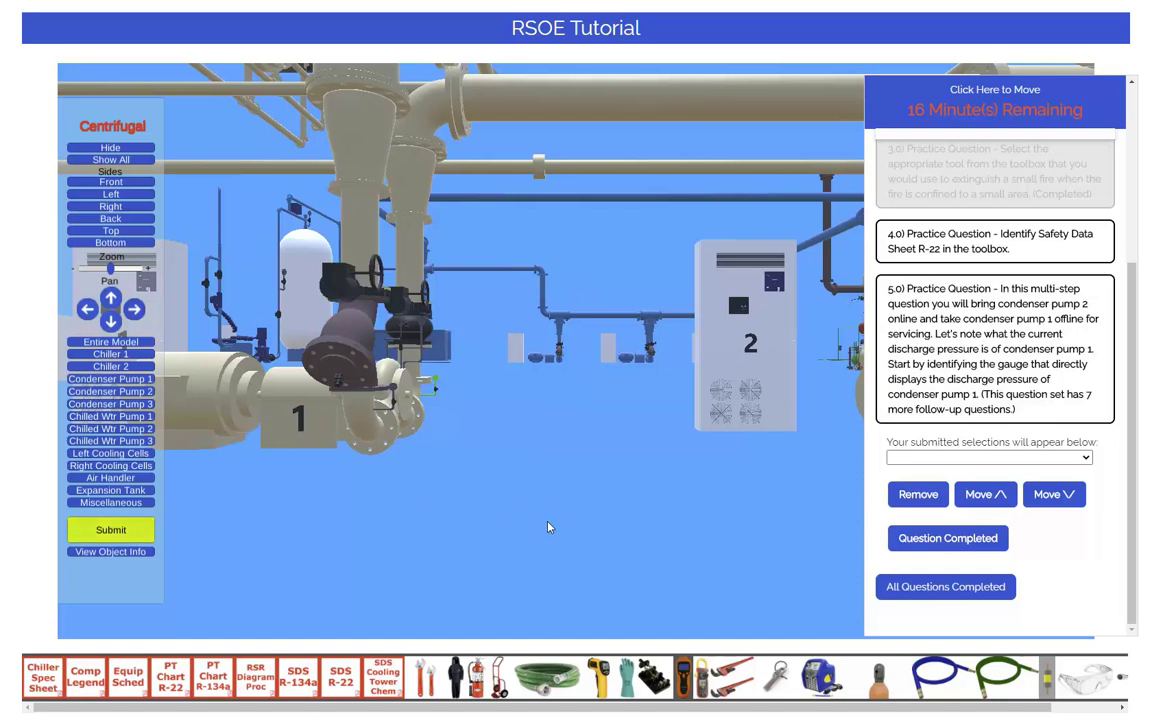
click(1103, 408)
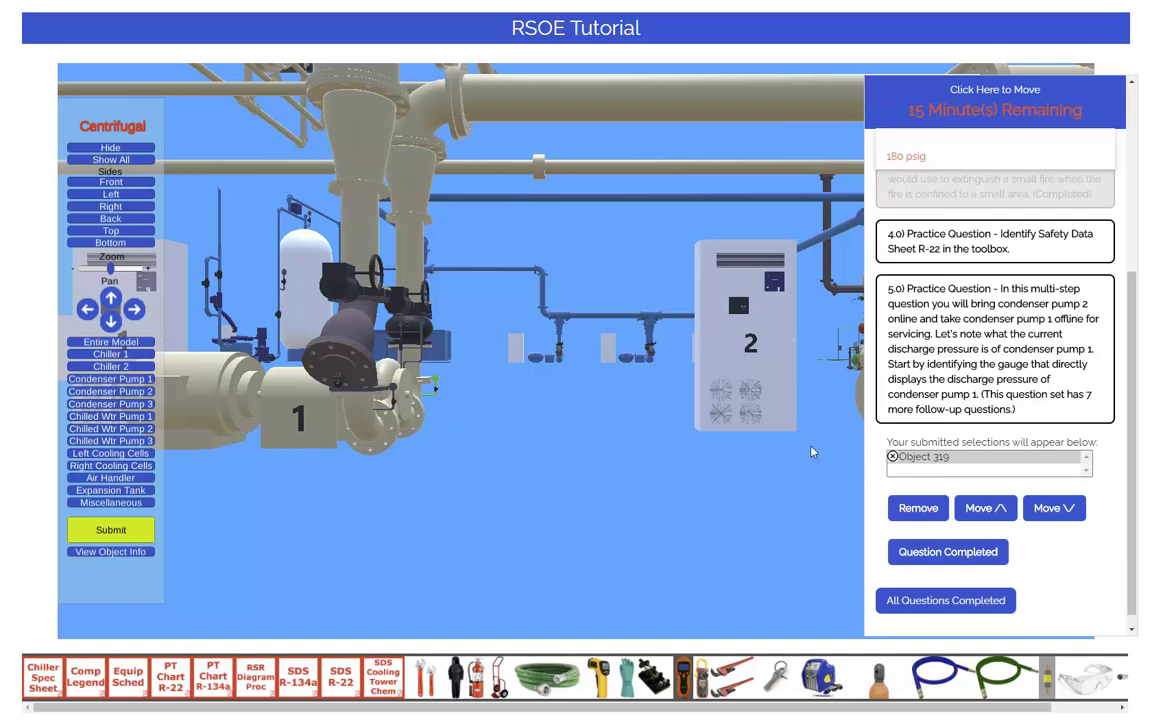
Step: Remove the extra Object 310 from question 5.0's submitted selections and finalize the question with Object 319
click(893, 457)
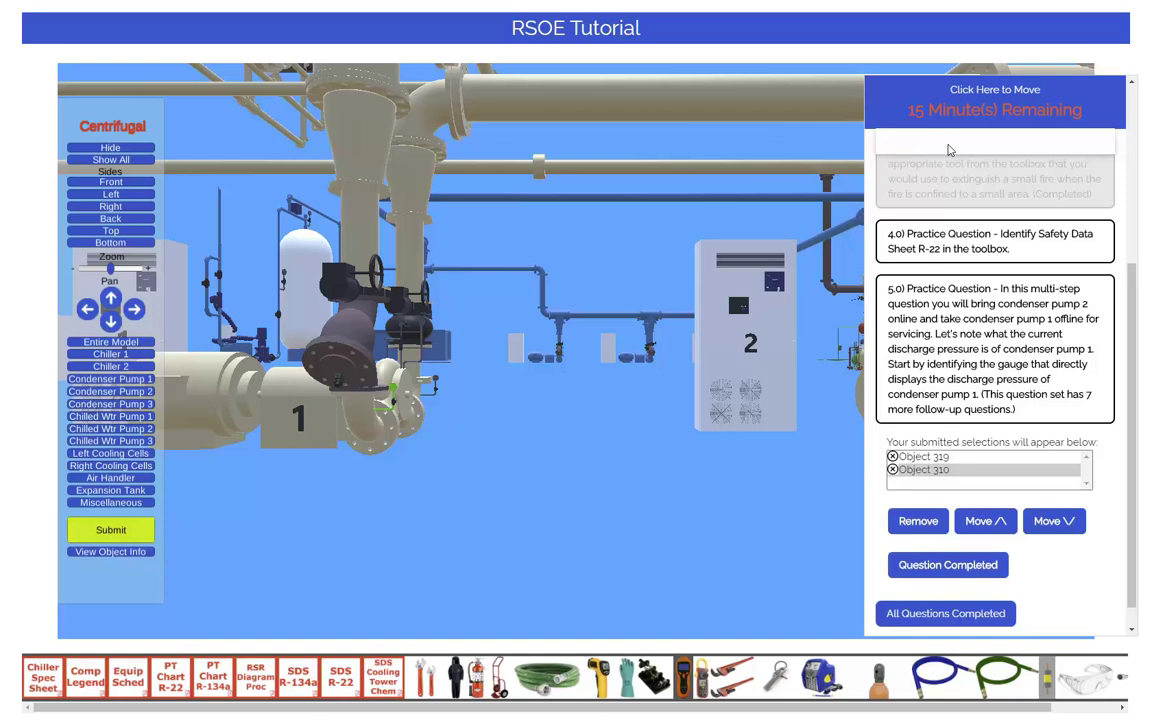
click(892, 470)
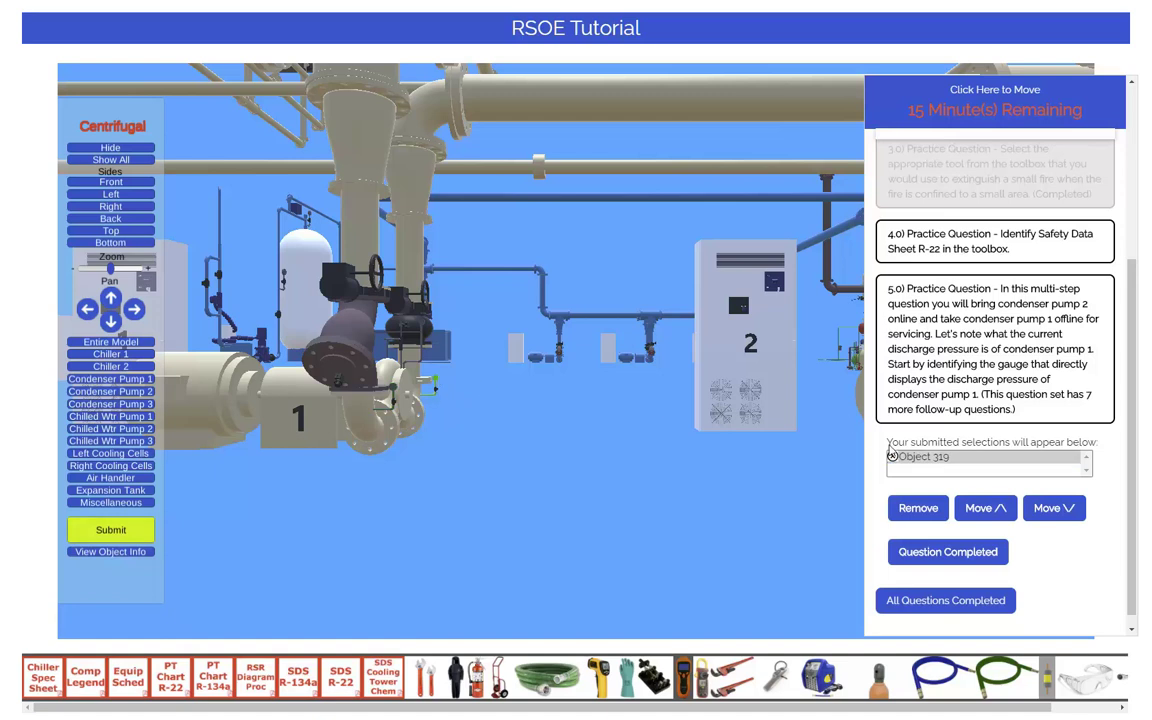
click(915, 550)
click(312, 170)
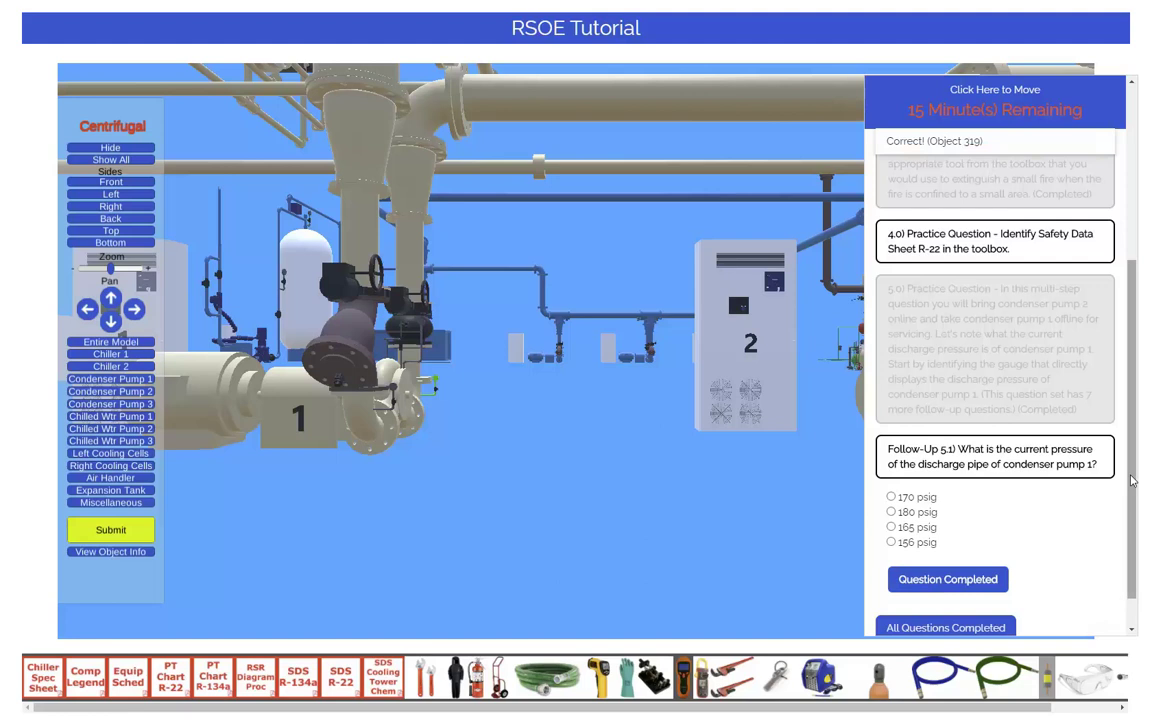
Step: Answer follow-up question 5.1 with 180 psig and confirm it as completed
scroll(1020, 478, down, 1)
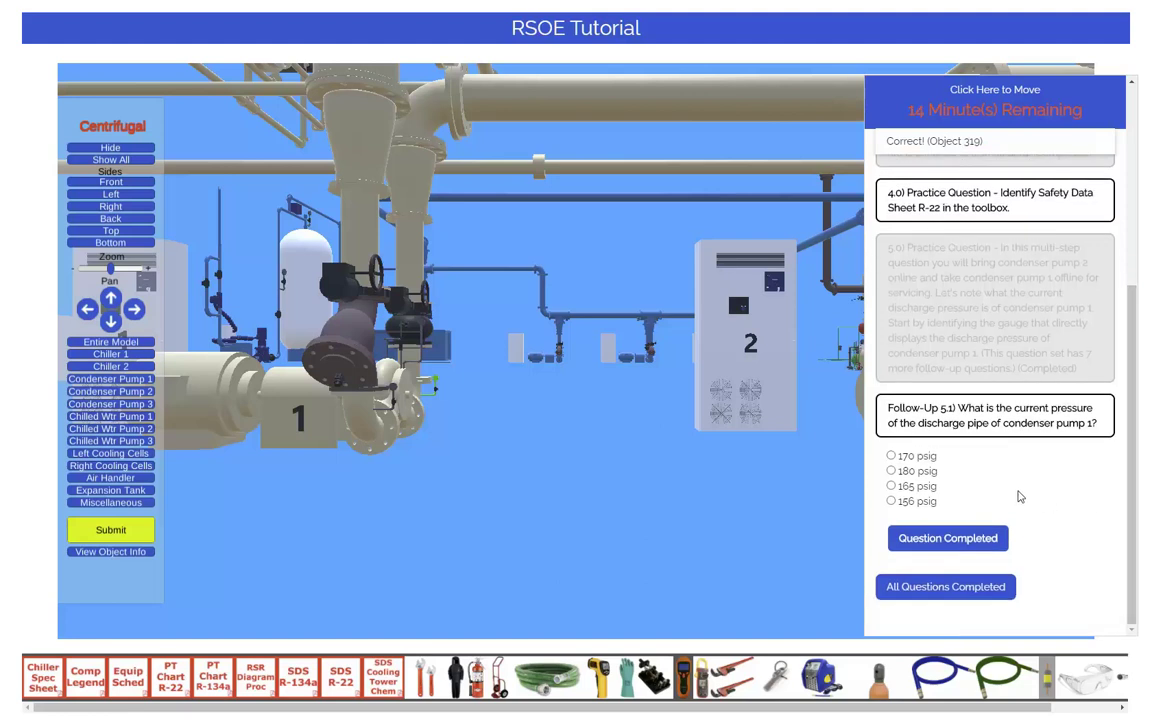
click(891, 471)
click(978, 540)
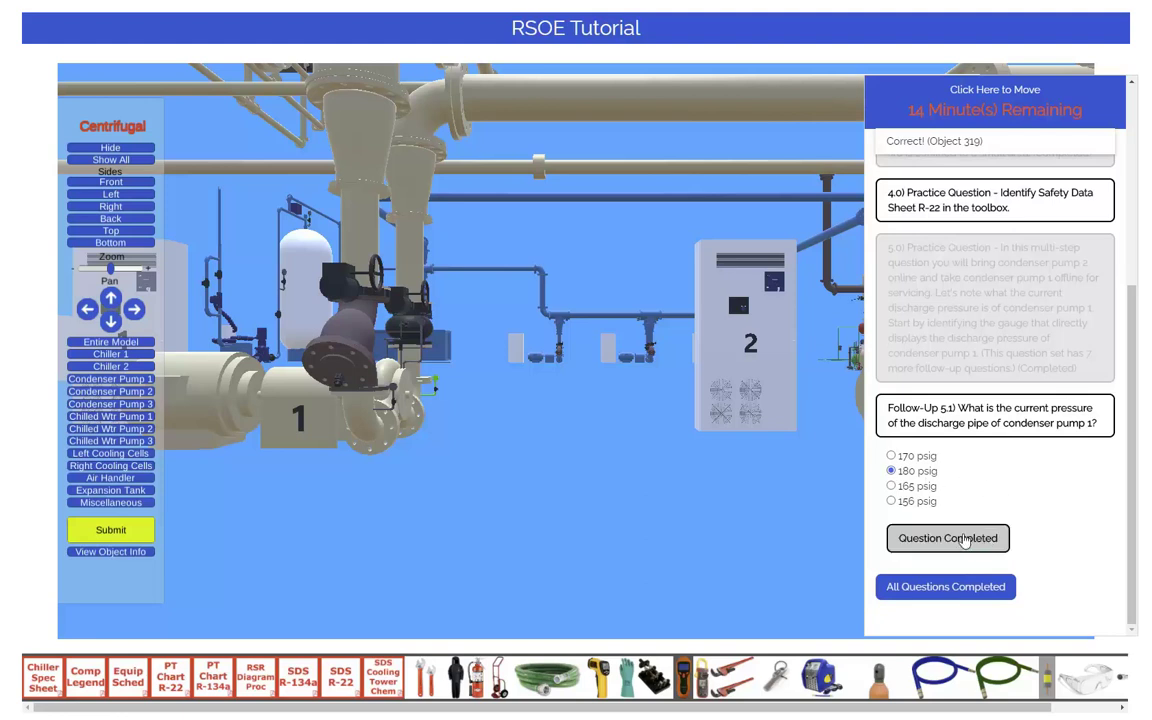
click(964, 541)
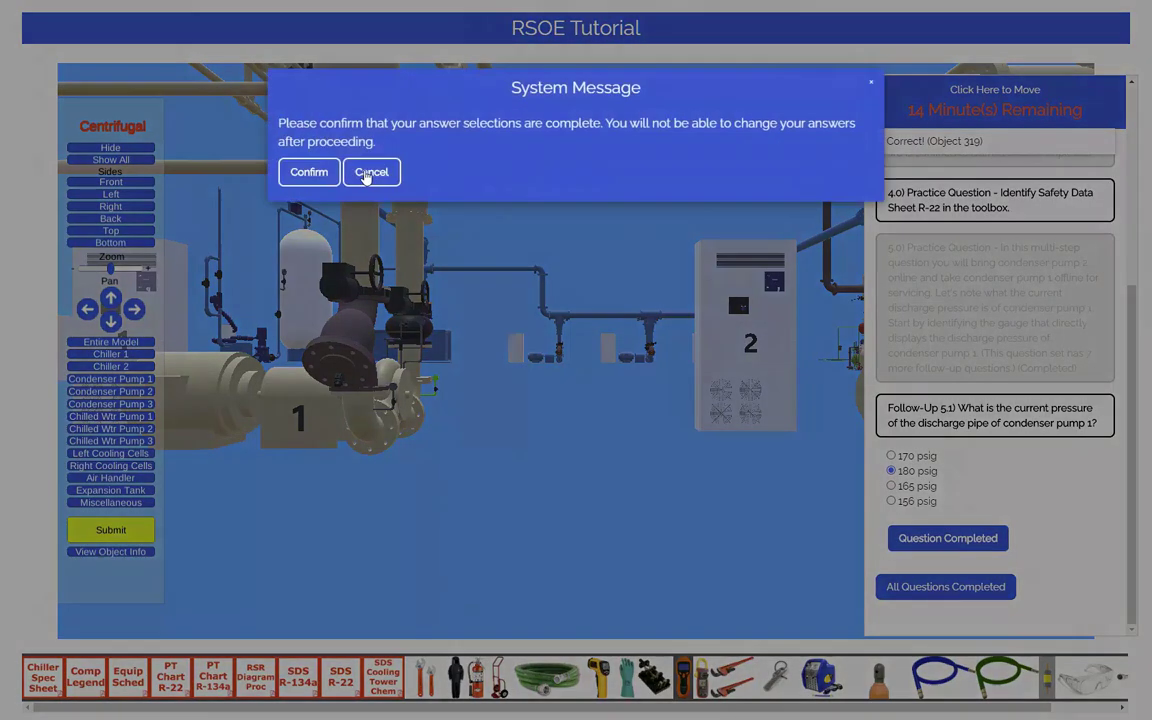
click(309, 172)
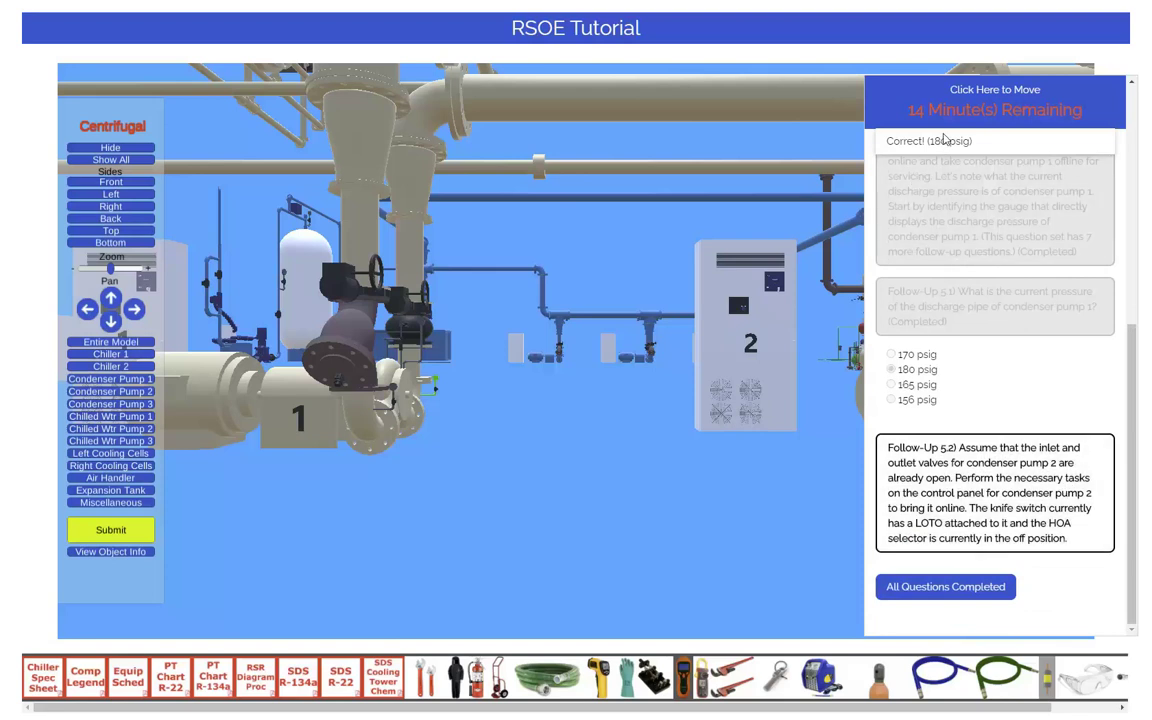
Step: For follow-up question 5.2, submit the lock on condenser pump 2's knife switch with the action Remove Lock Out Tag Out
click(915, 509)
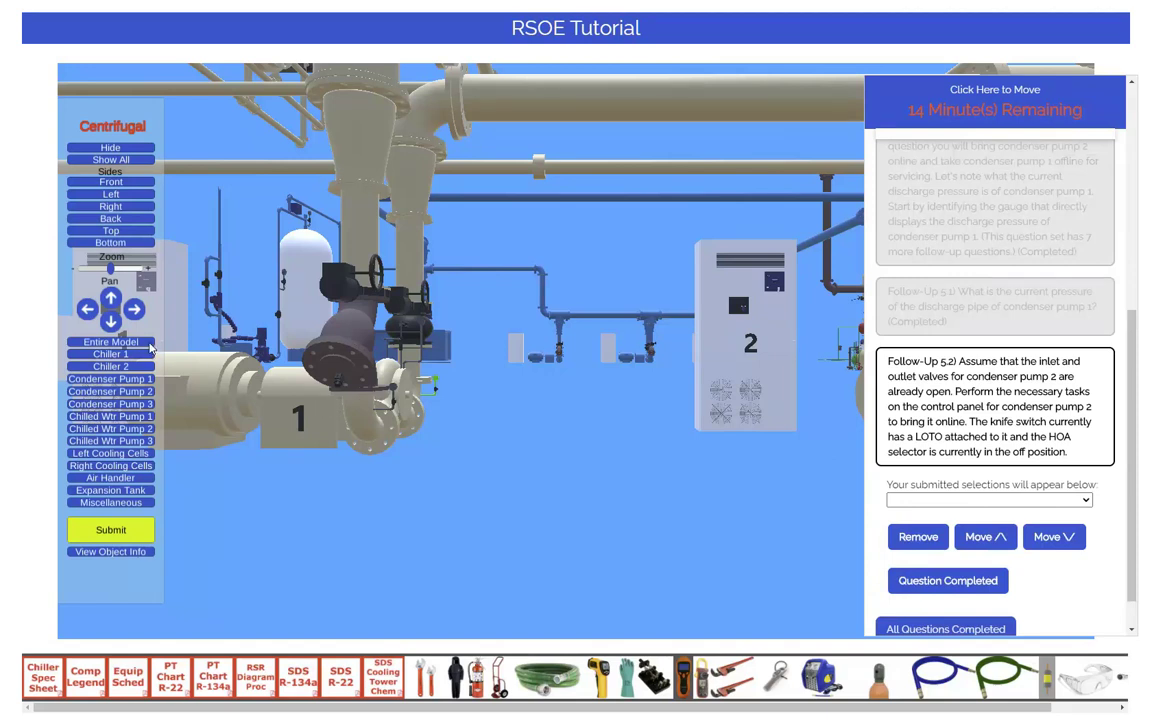
click(128, 397)
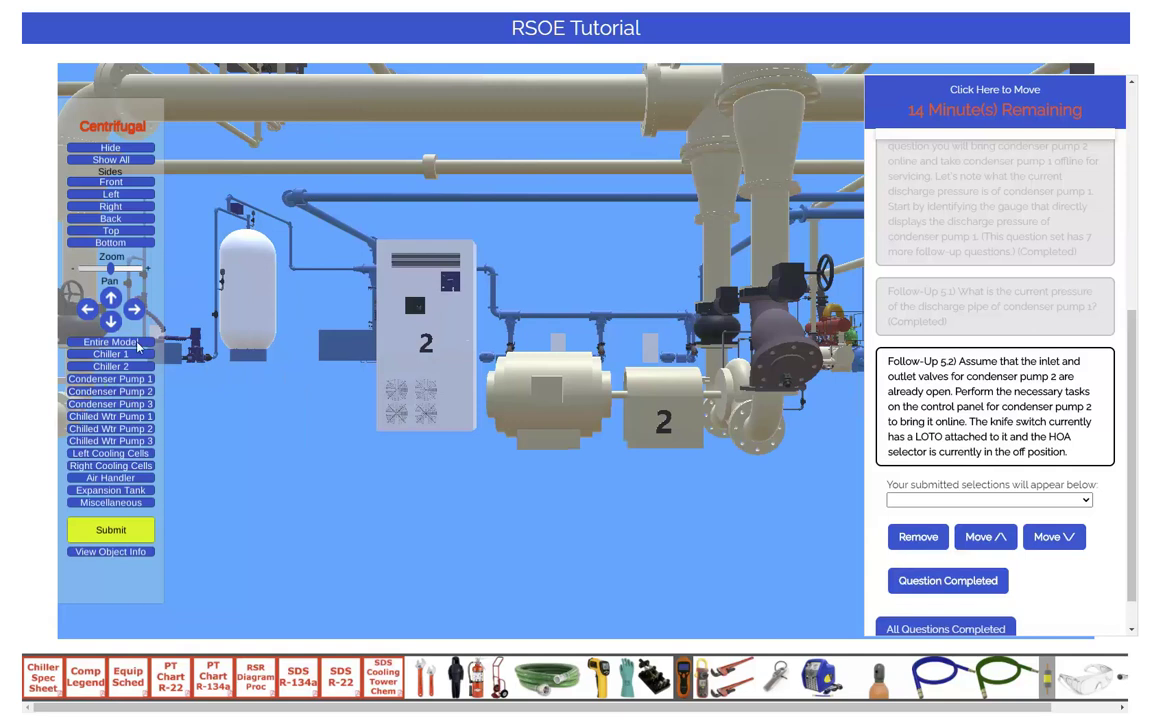
click(87, 313)
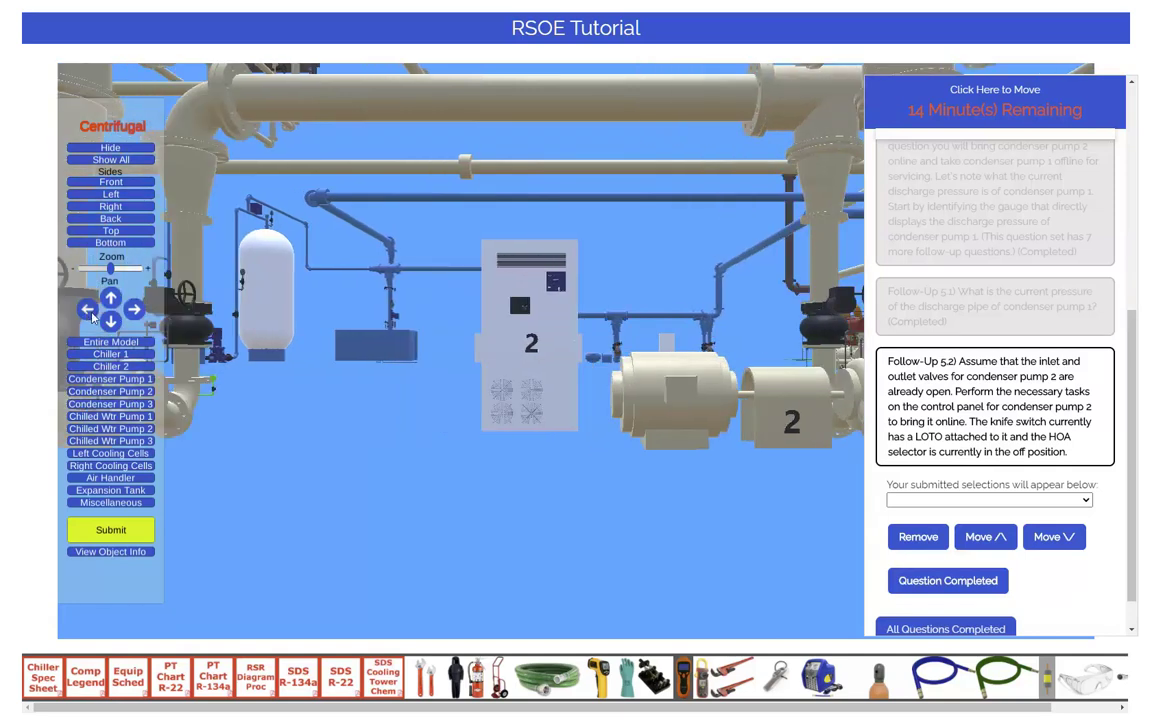
click(112, 321)
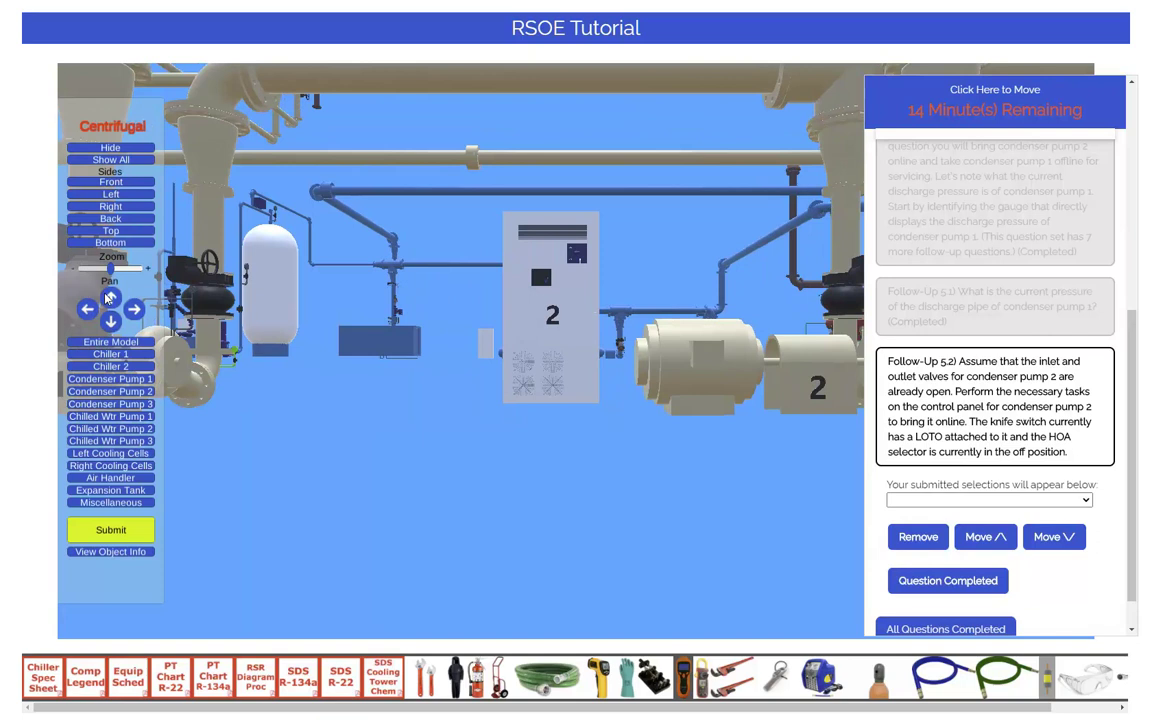
click(112, 297)
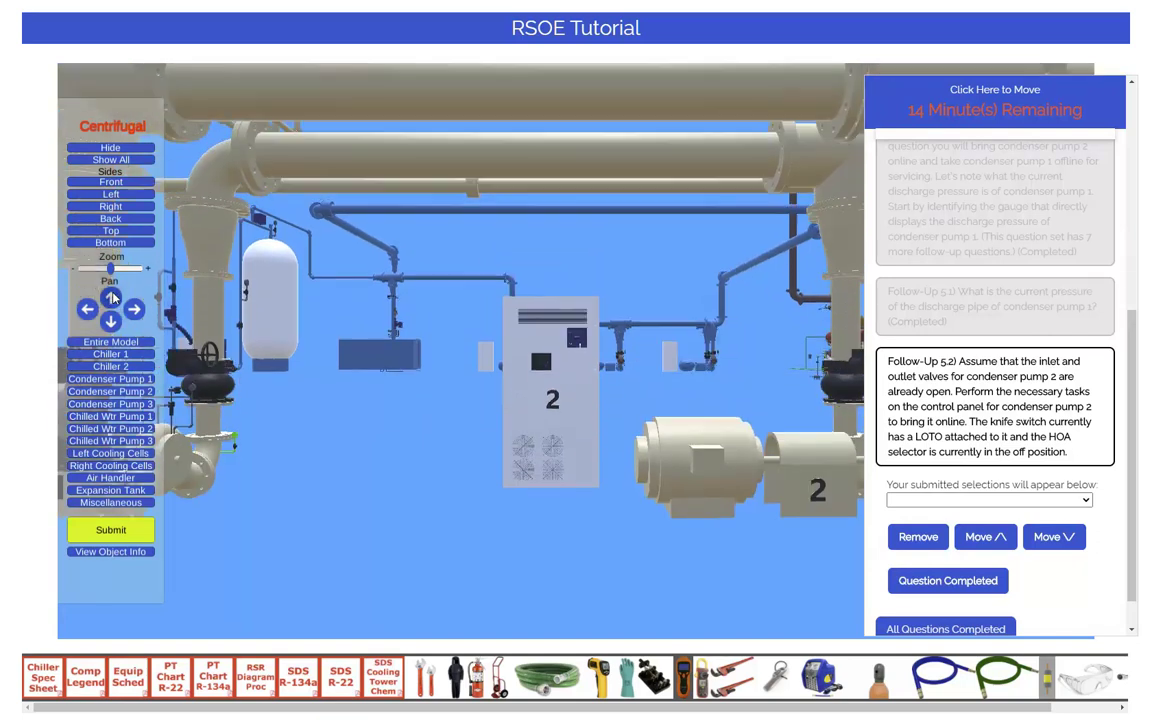
scroll(573, 330, up, 8)
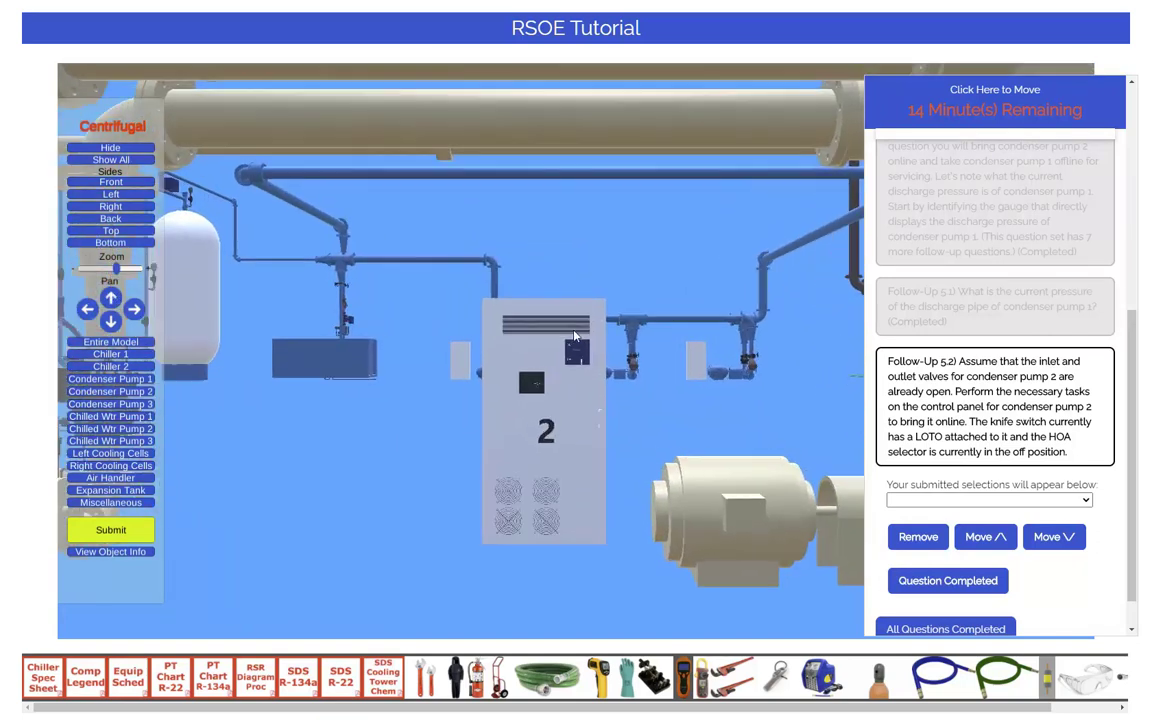
scroll(582, 342, up, 5)
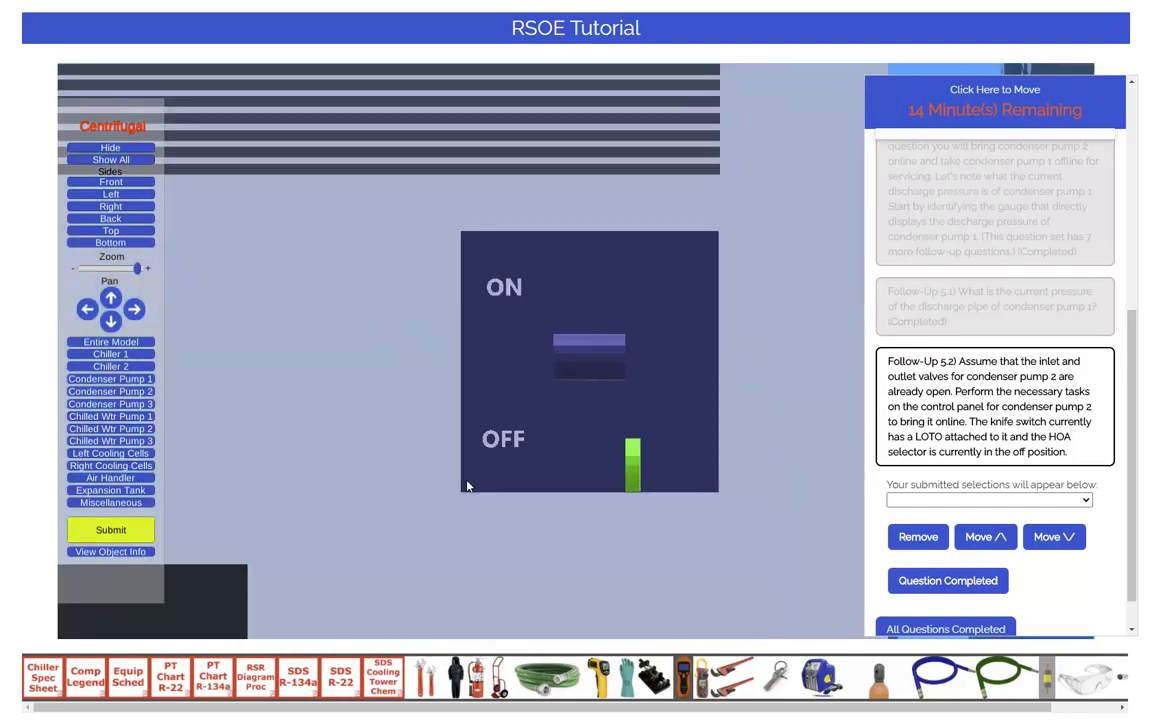
click(548, 495)
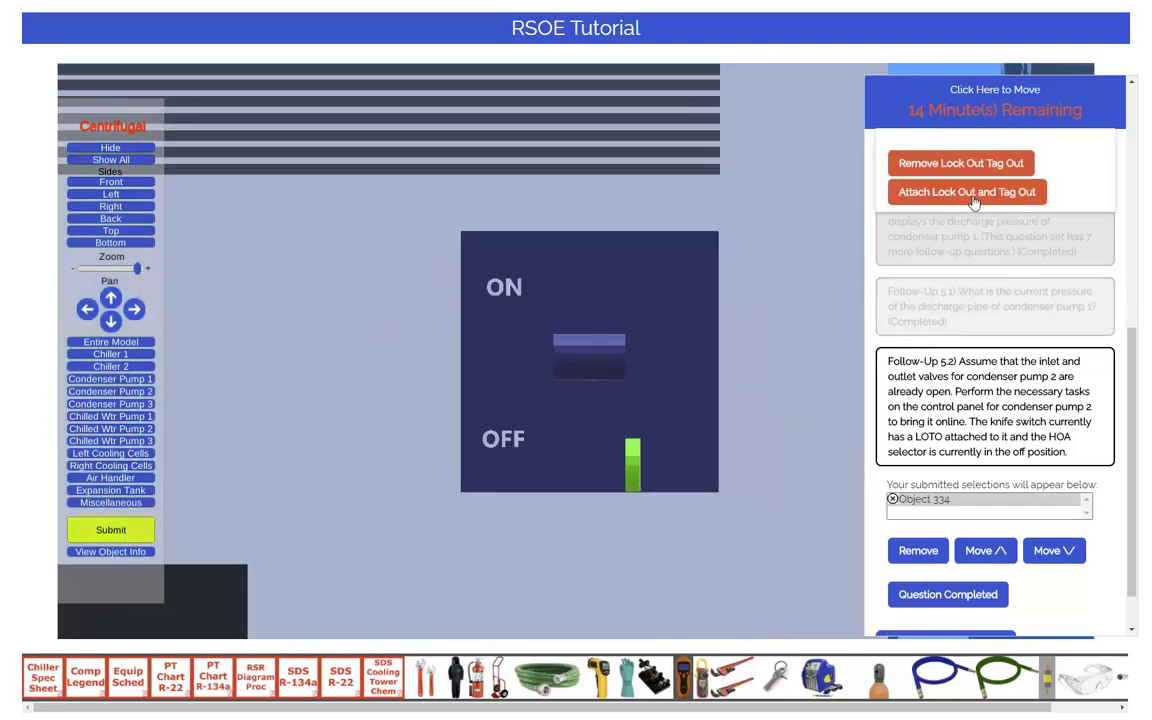
click(905, 191)
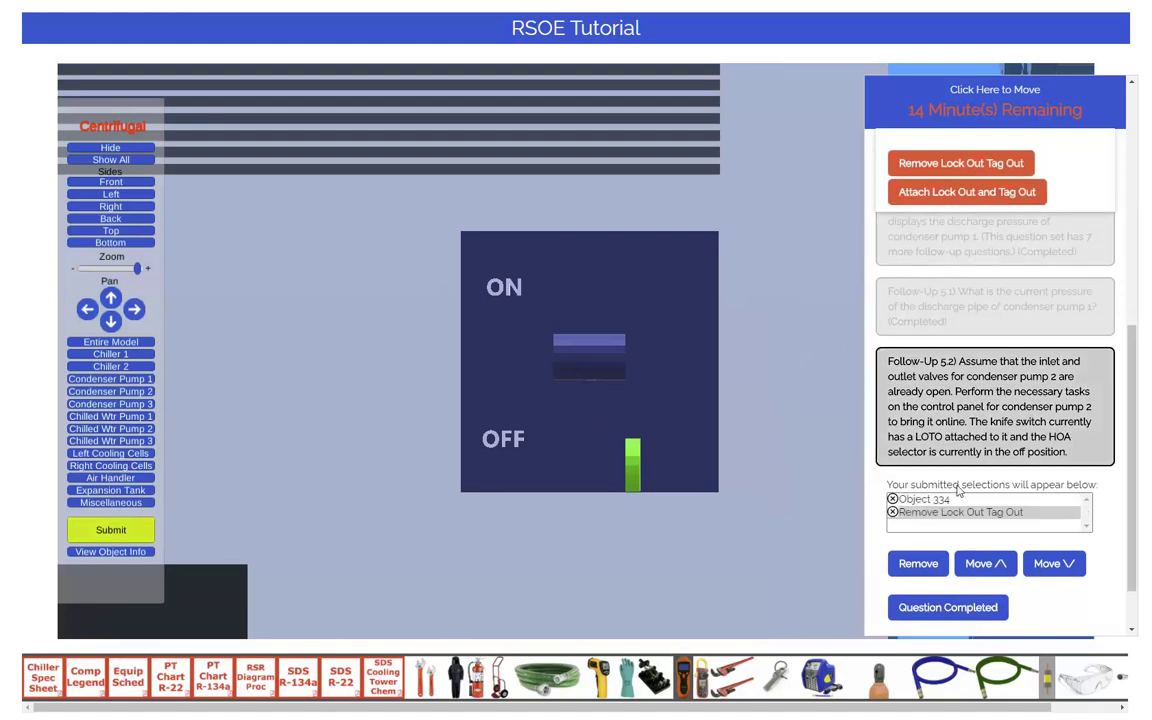
Step: Finish follow-up 5.2 by submitting condenser pump 2's knife switch with Turn On and its HOA selector with Turn To Auto, confirming the answer
click(586, 383)
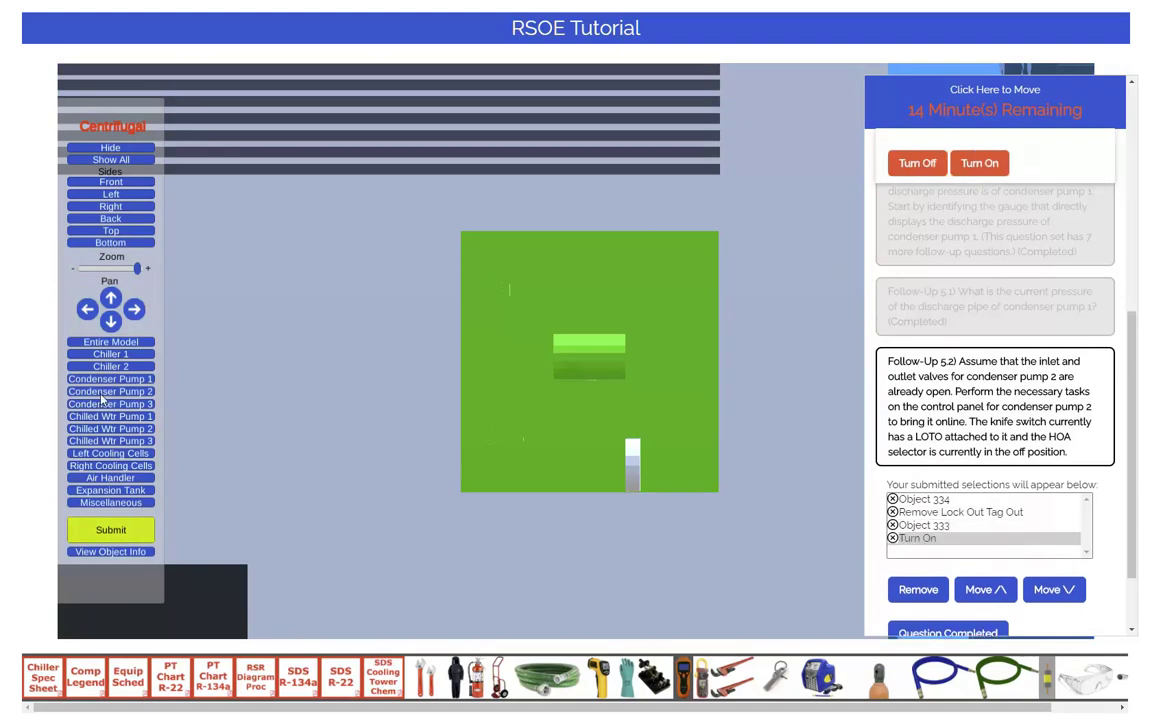
click(112, 326)
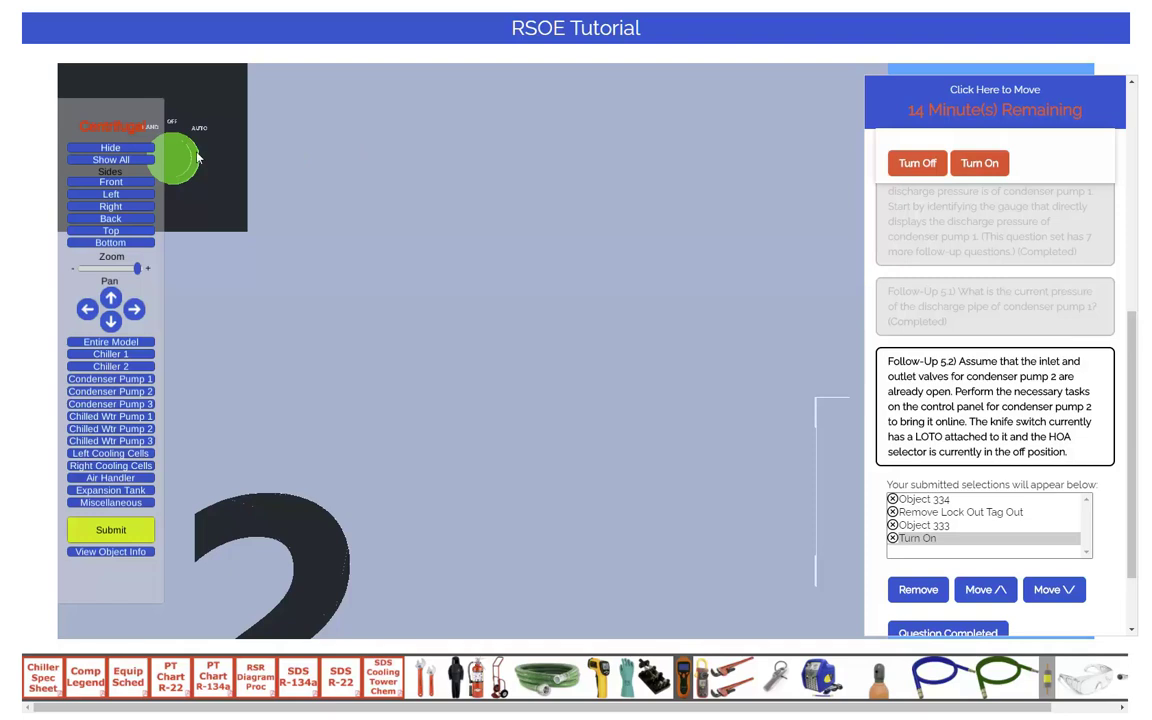
click(186, 180)
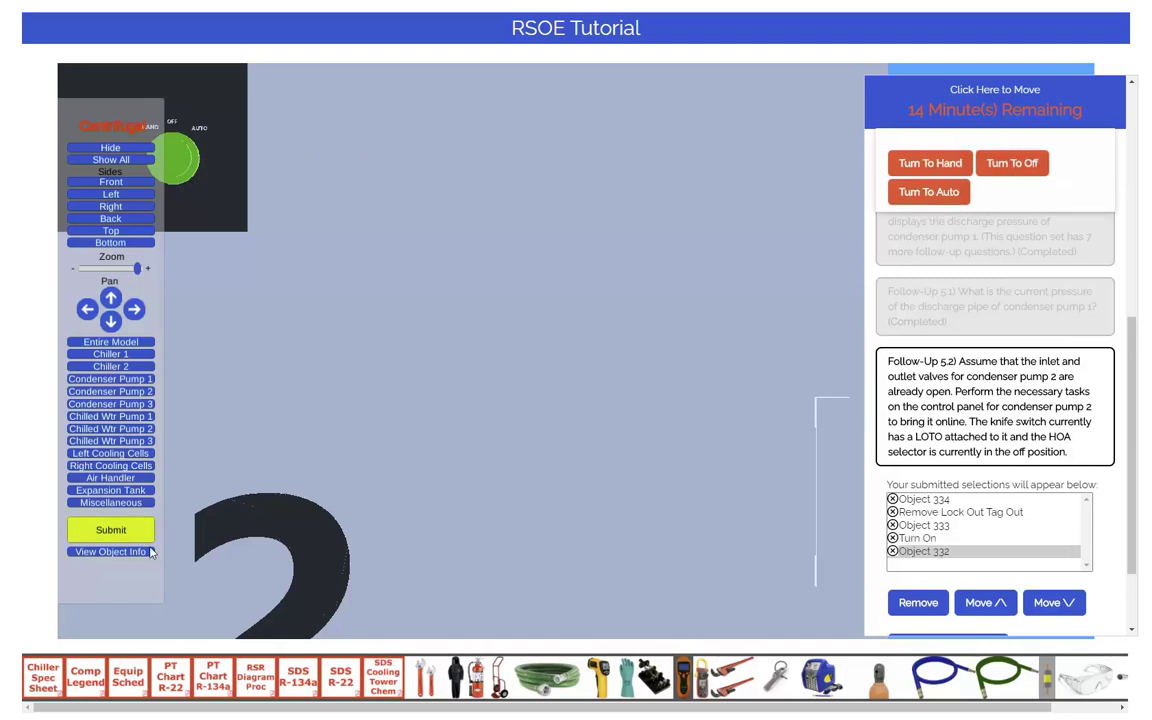
click(942, 193)
scroll(947, 548, down, 1)
click(947, 540)
click(303, 171)
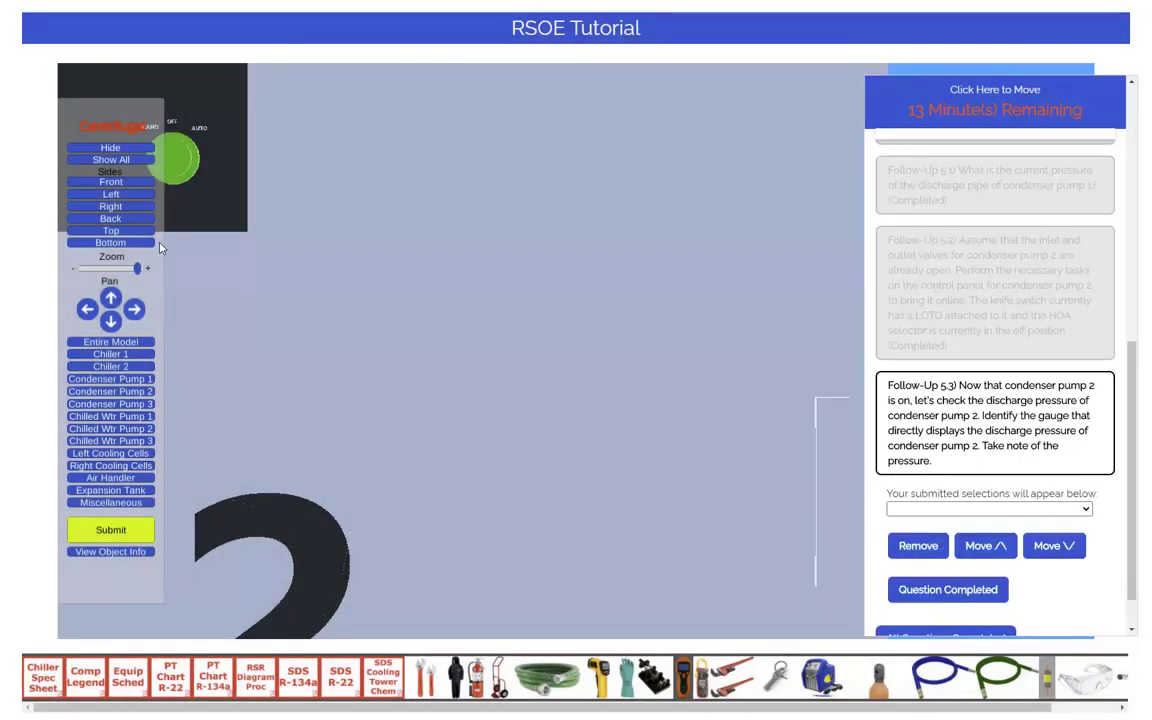
Step: For follow-up question 5.3, submit condenser pump 2's discharge pressure gauge and confirm the question as completed
click(117, 392)
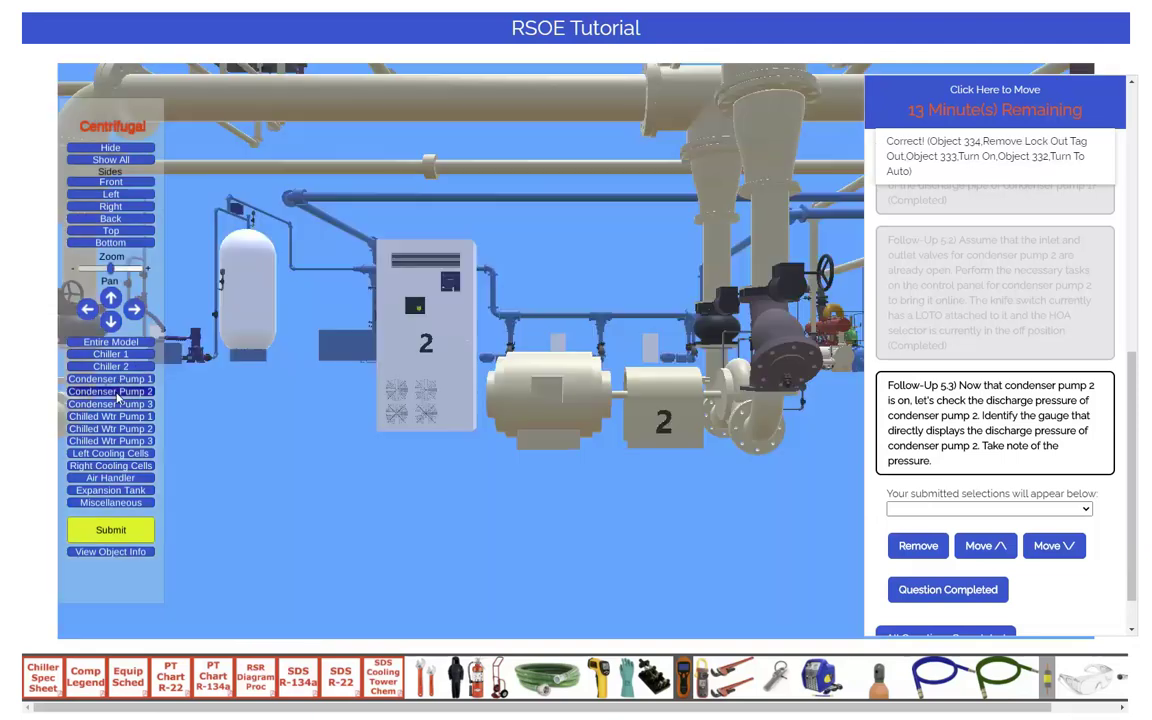
click(136, 311)
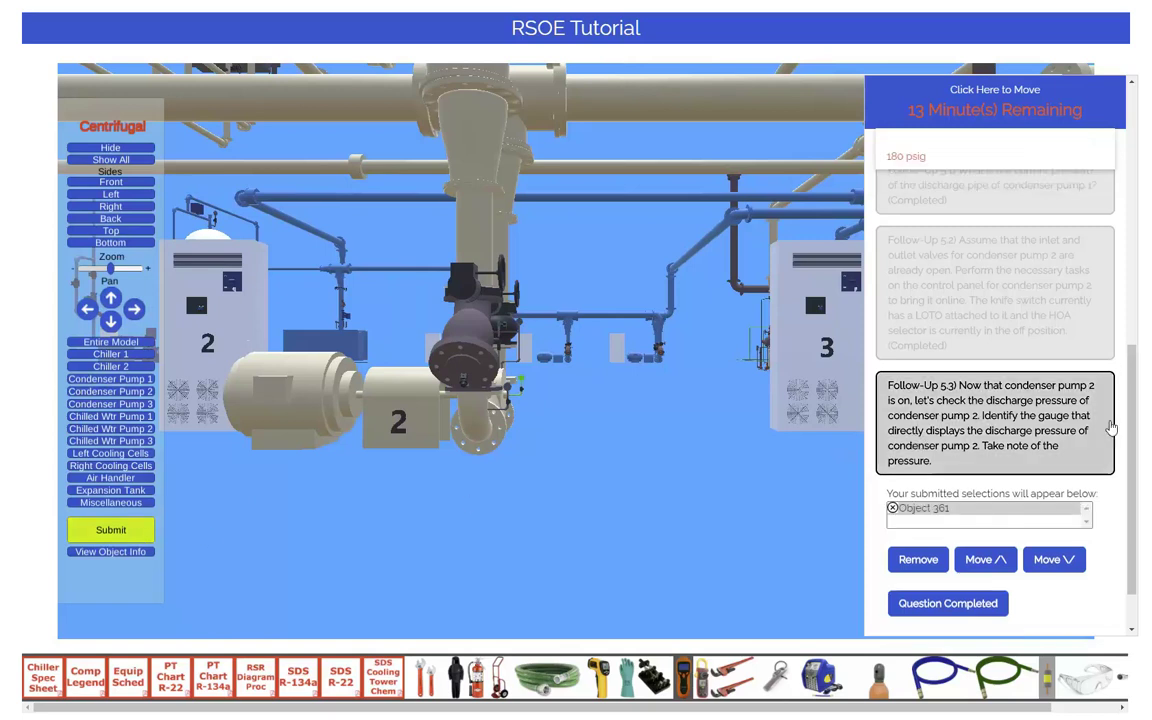
click(940, 604)
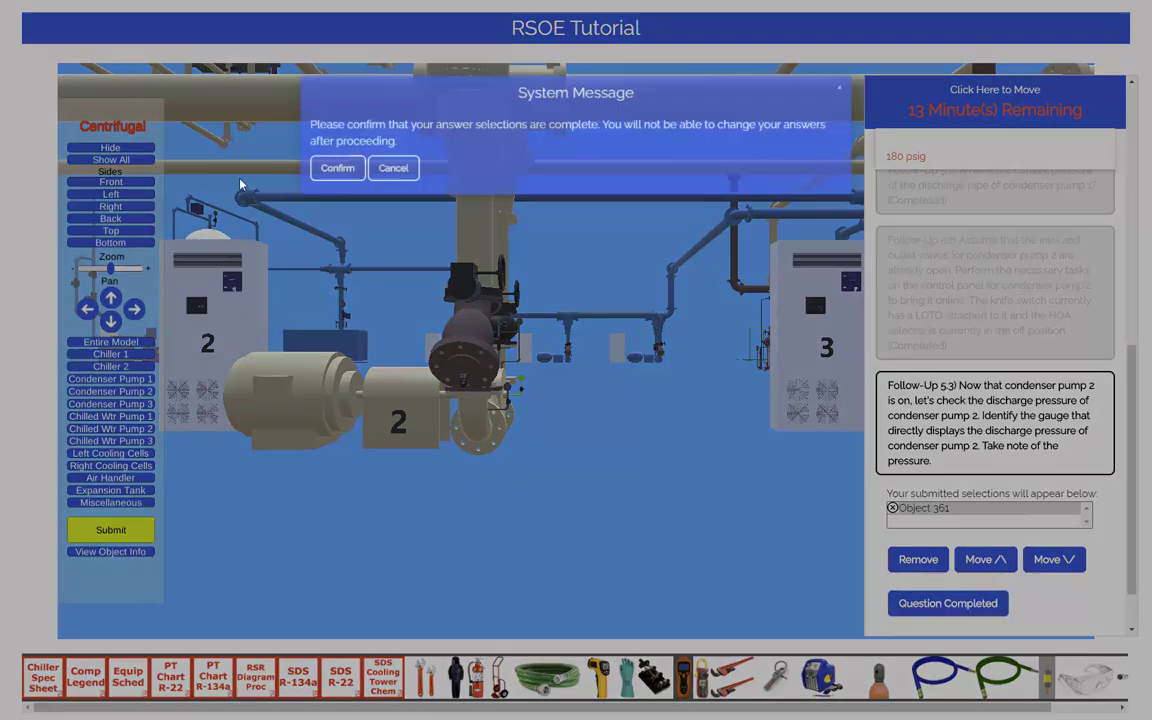
click(304, 172)
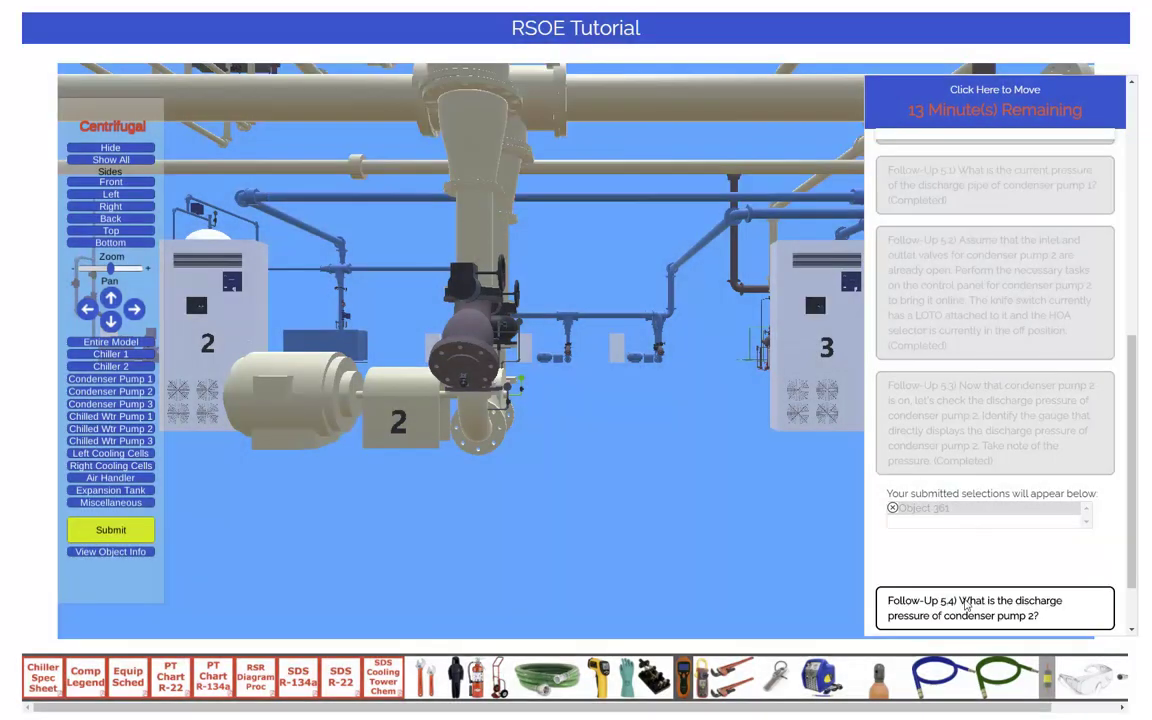
Step: Answer follow-up question 5.4 with 180 psig and confirm it as completed
click(892, 579)
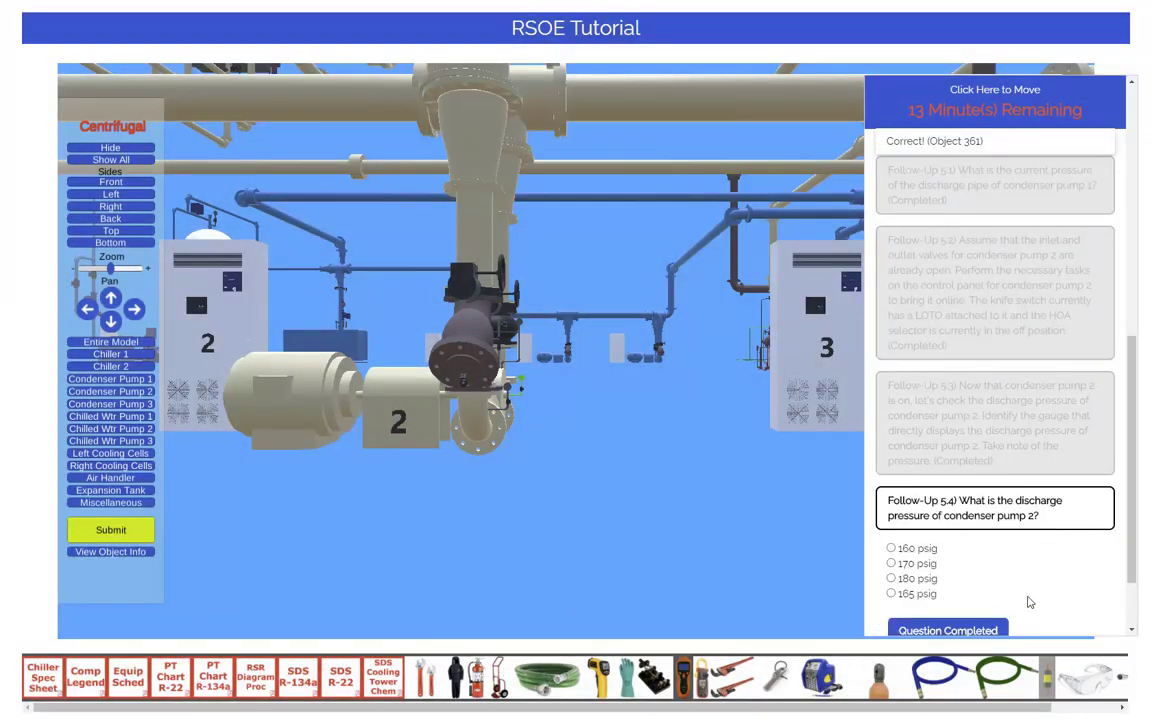
drag(1135, 562, 900, 600)
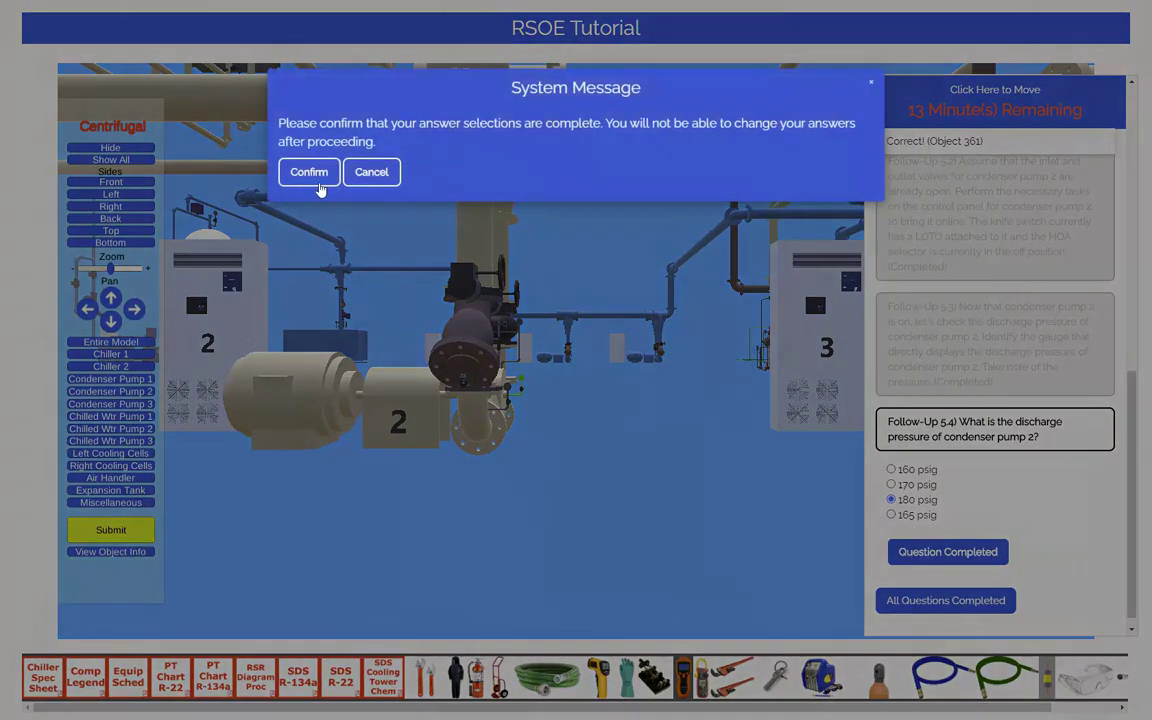
click(309, 172)
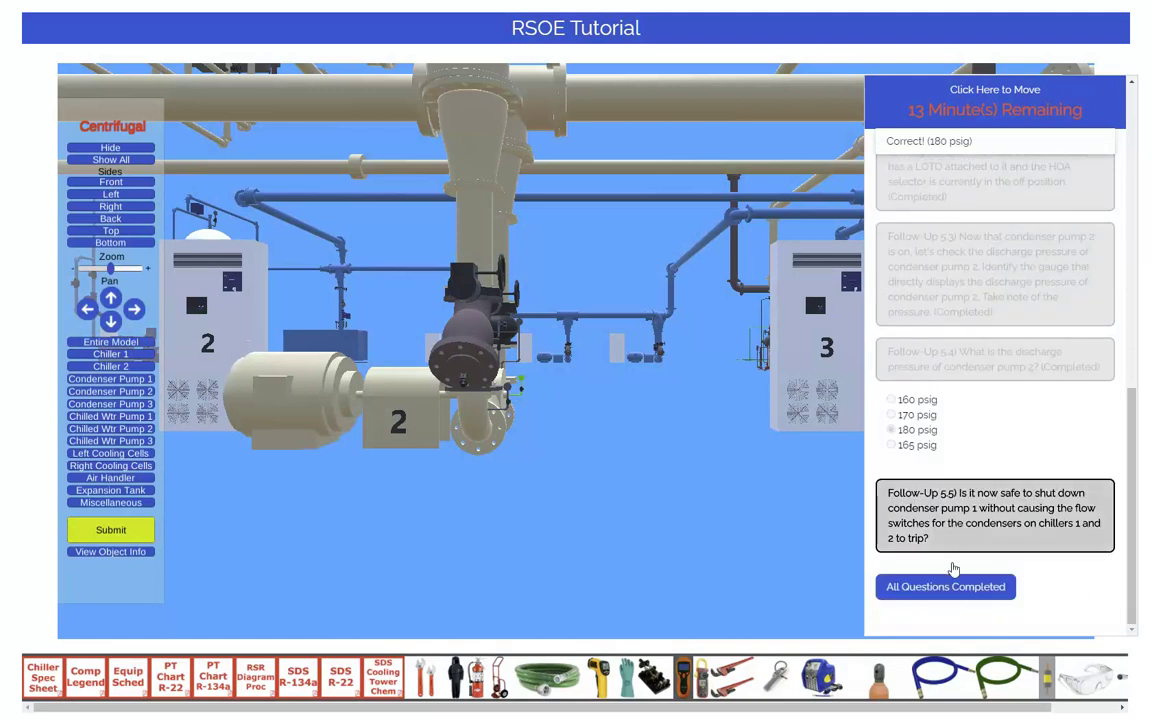
Step: Answer follow-up question 5.5 with Yes and confirm it as completed
click(880, 545)
click(894, 502)
click(928, 543)
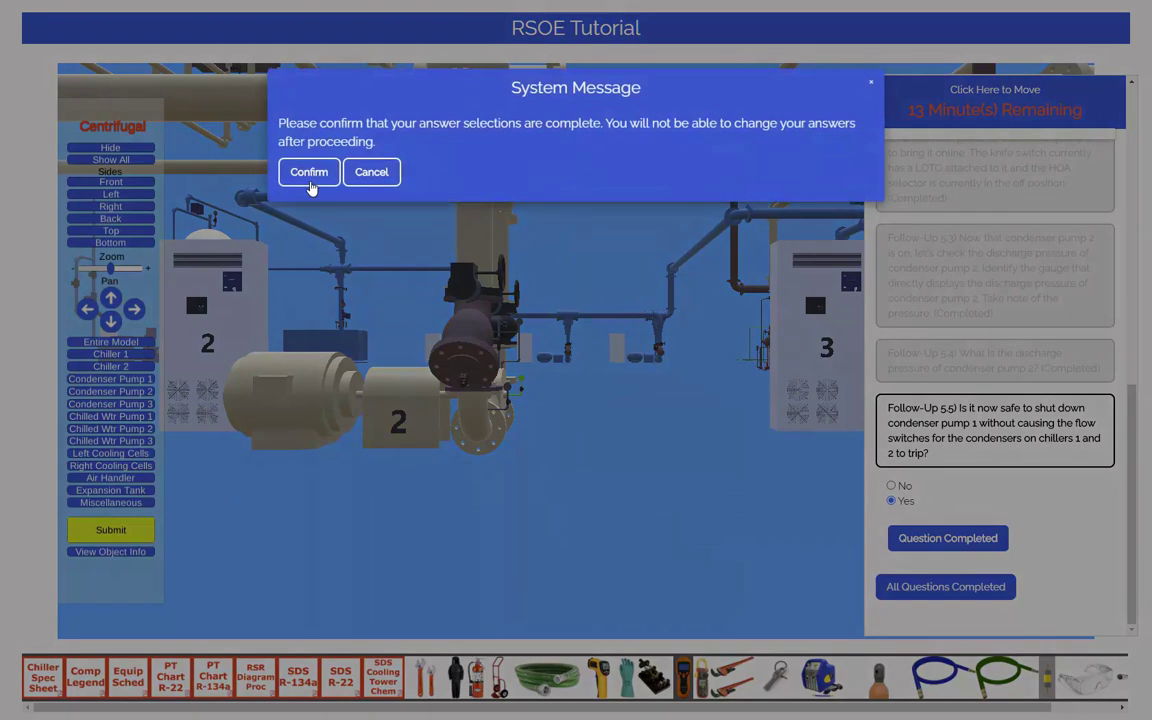
click(329, 169)
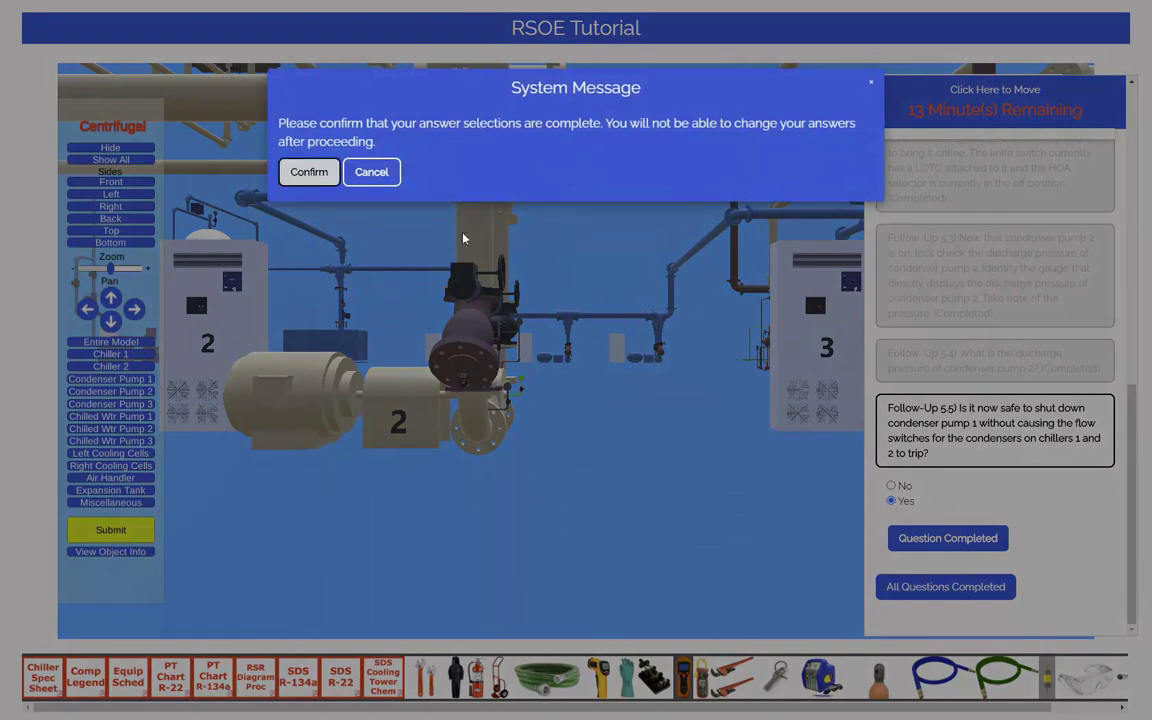
Step: Open follow-up question 5.6 and submit condenser pump 1's HOA selector with the action Turn To Off
click(934, 555)
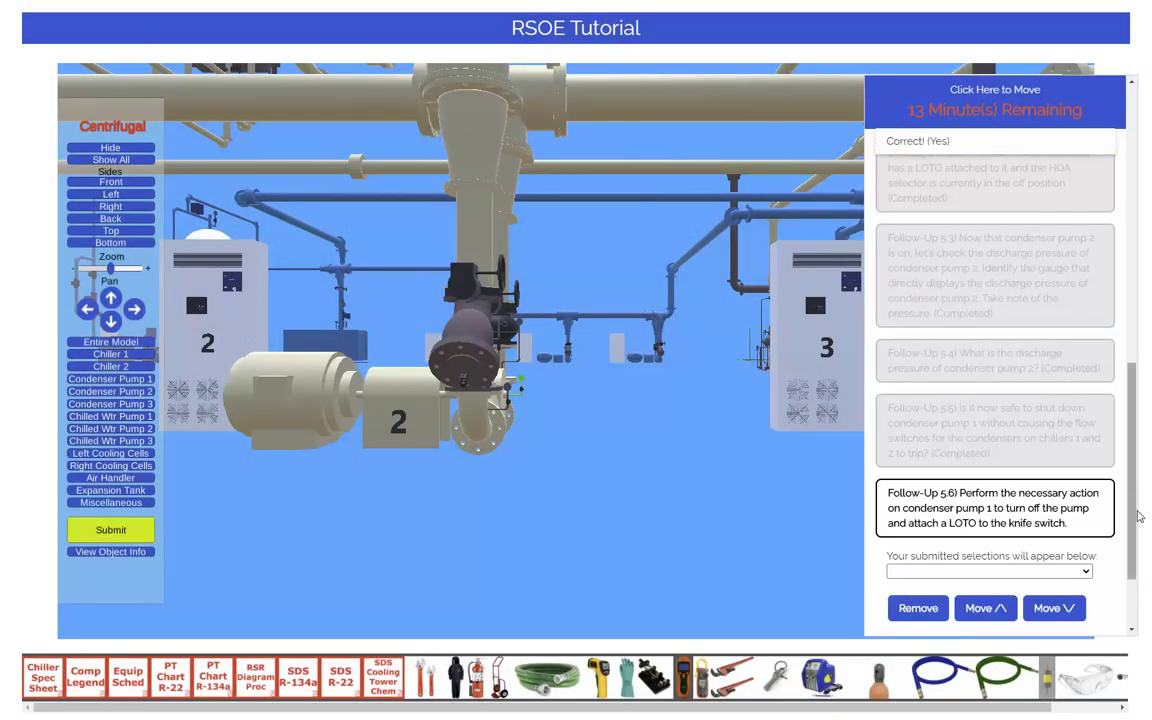
scroll(1067, 548, down, 1)
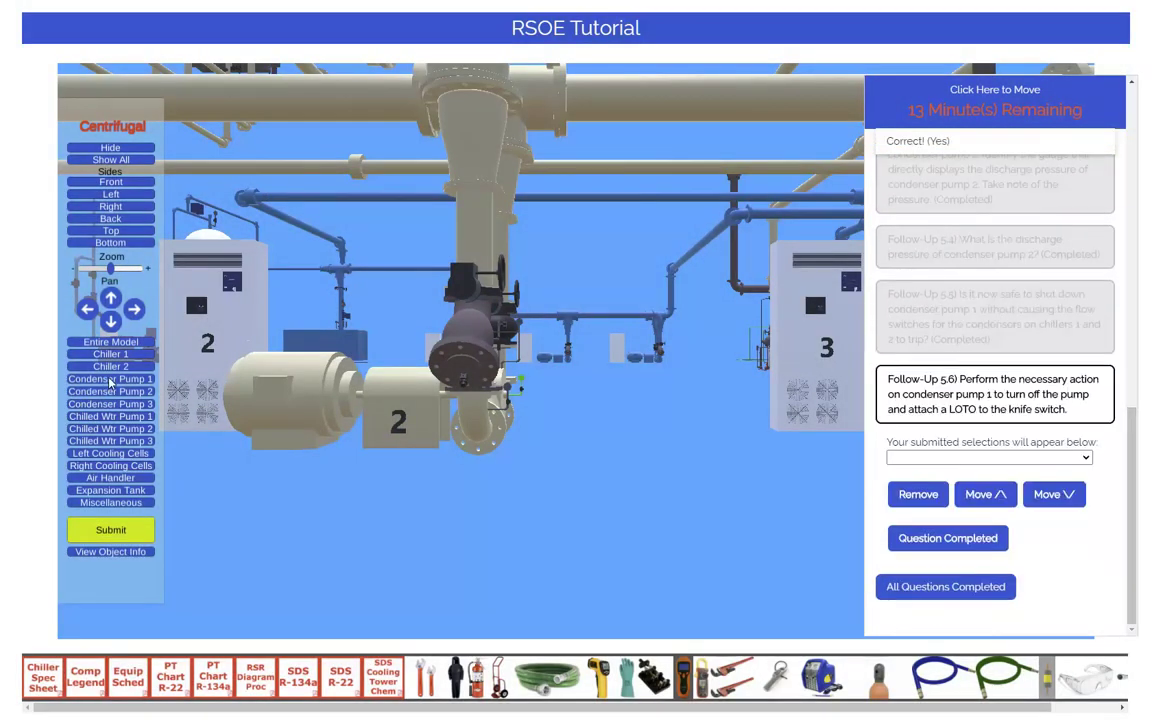
click(110, 380)
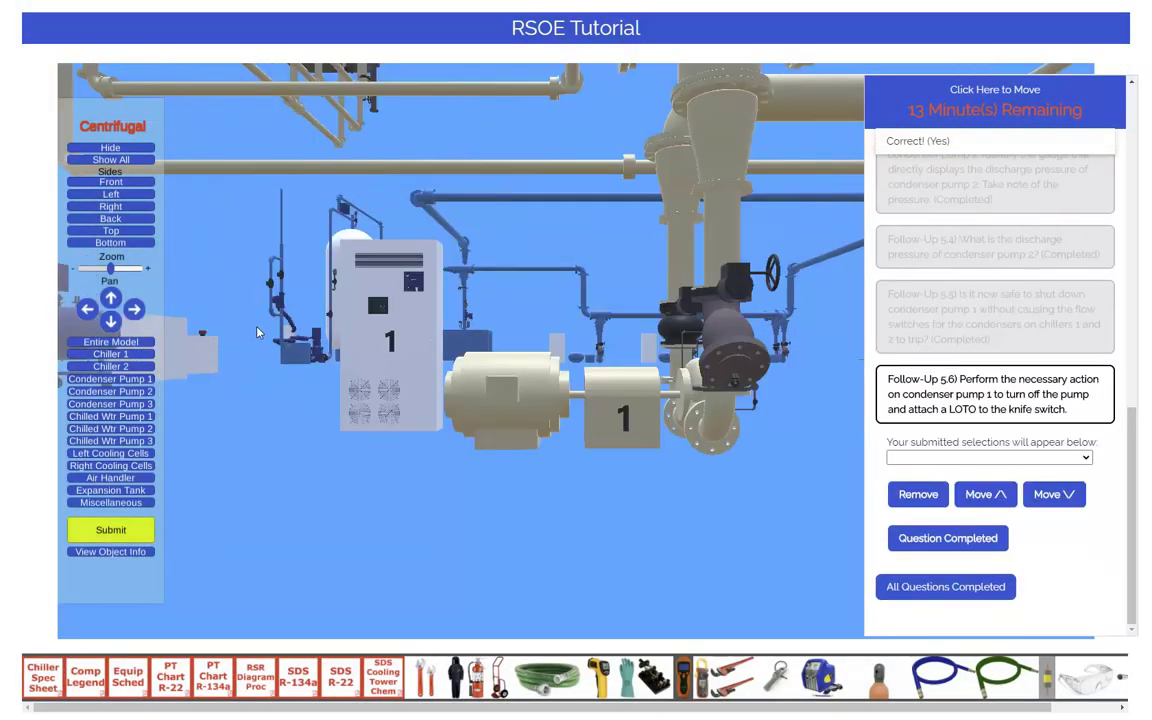
click(88, 310)
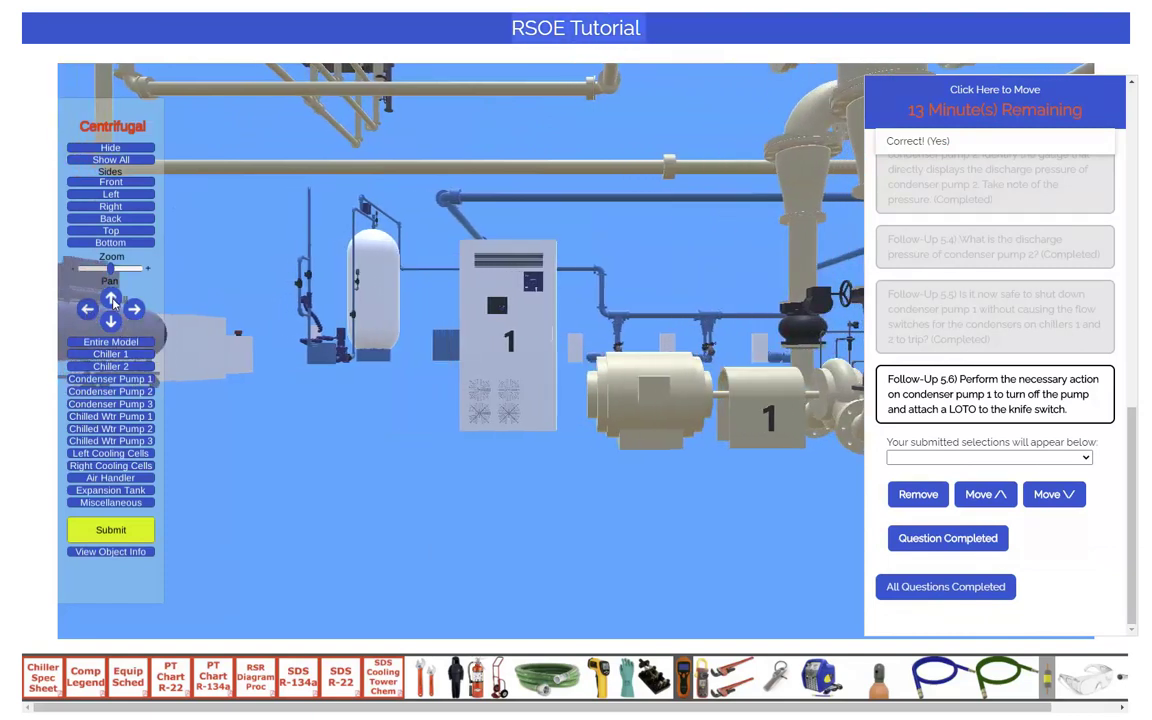
click(111, 299)
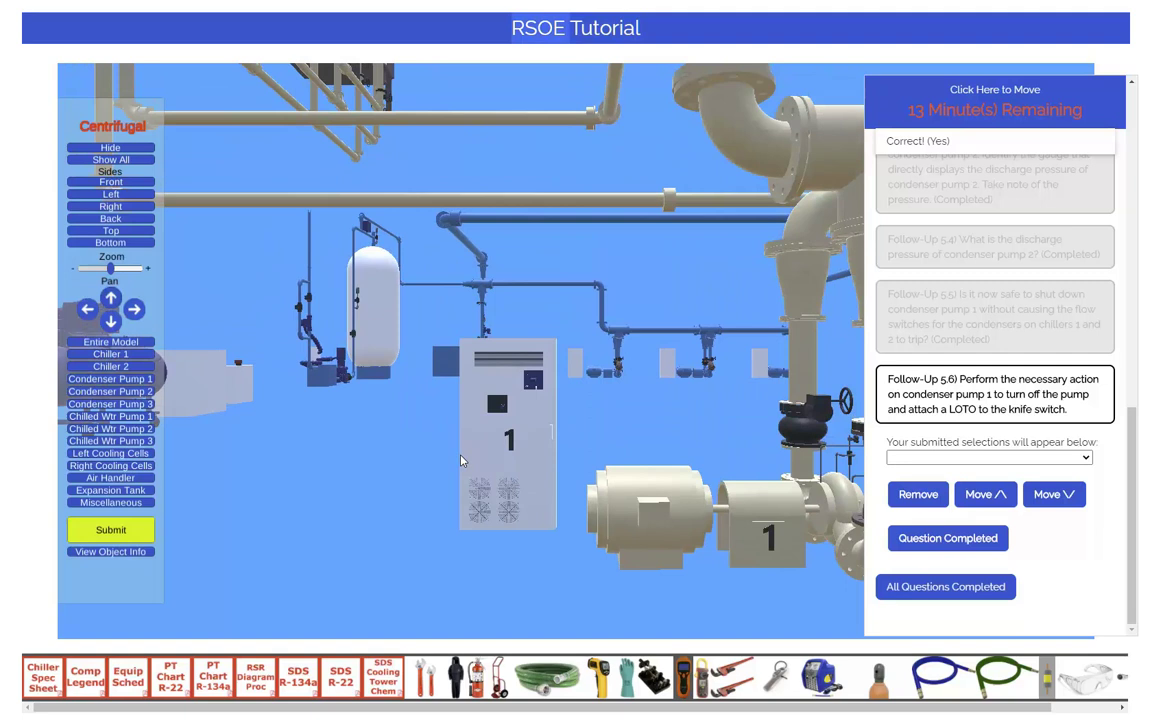
scroll(461, 461, up, 5)
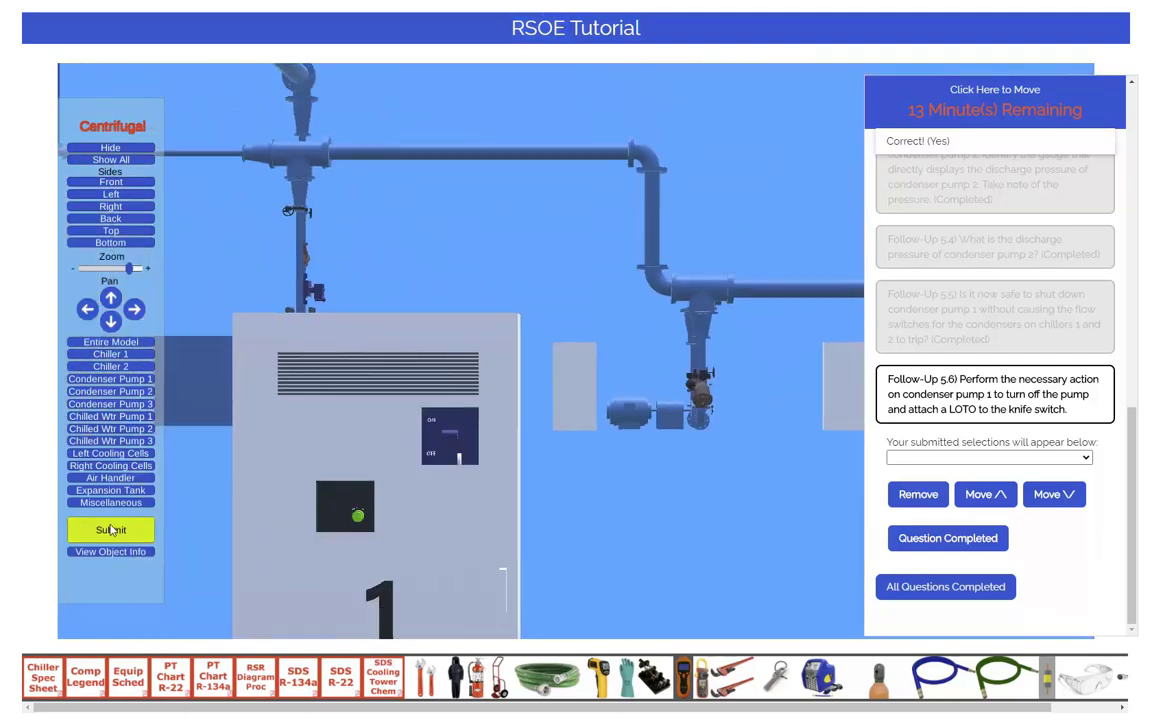
click(815, 375)
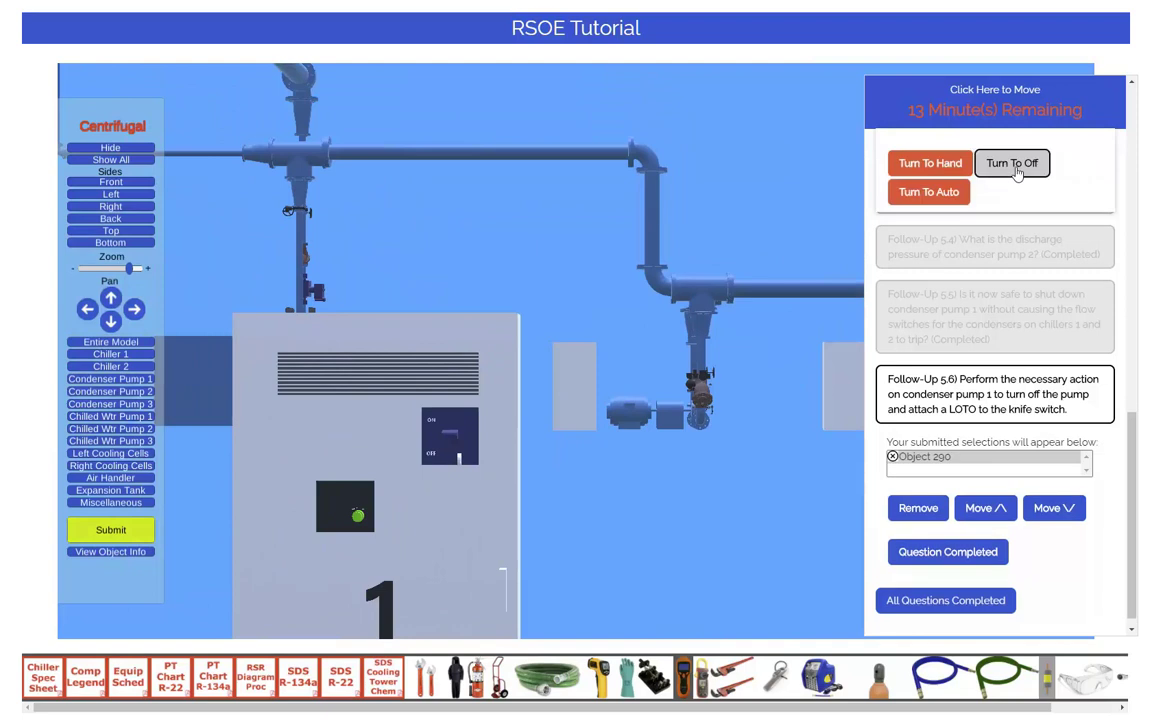
click(1012, 163)
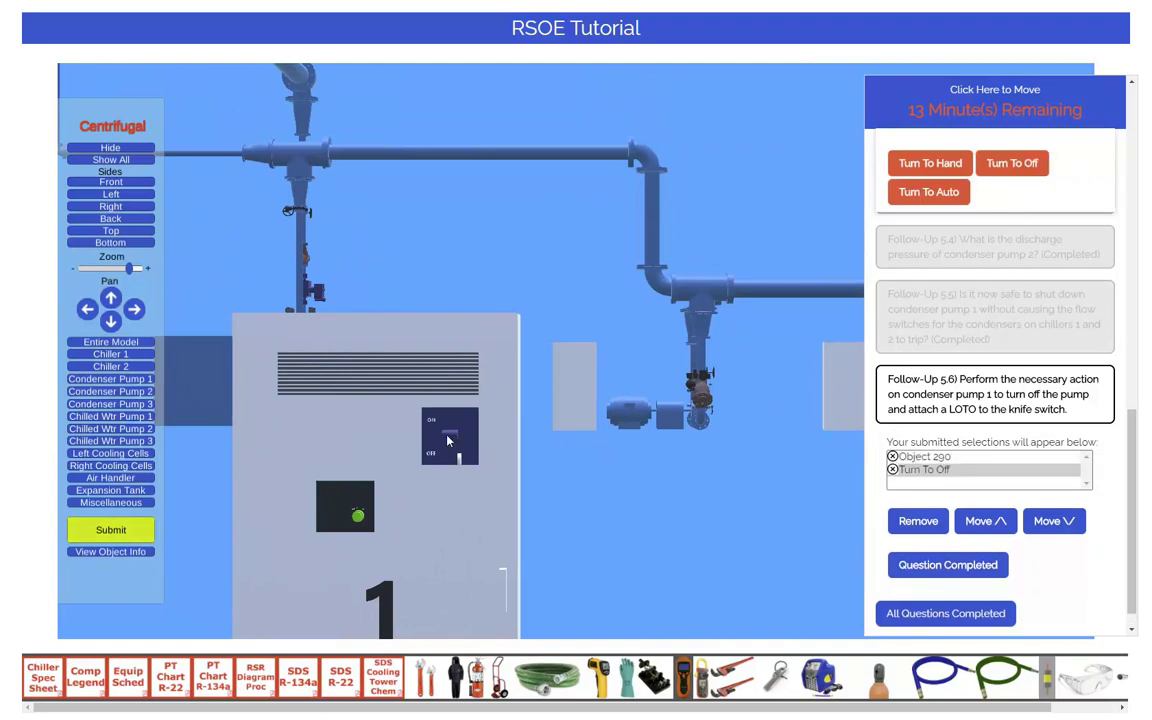
Step: Submit condenser pump 1's knife switch with Turn Off and its lock with Attach Lock Out and Tag Out, completing question 5.6
click(448, 438)
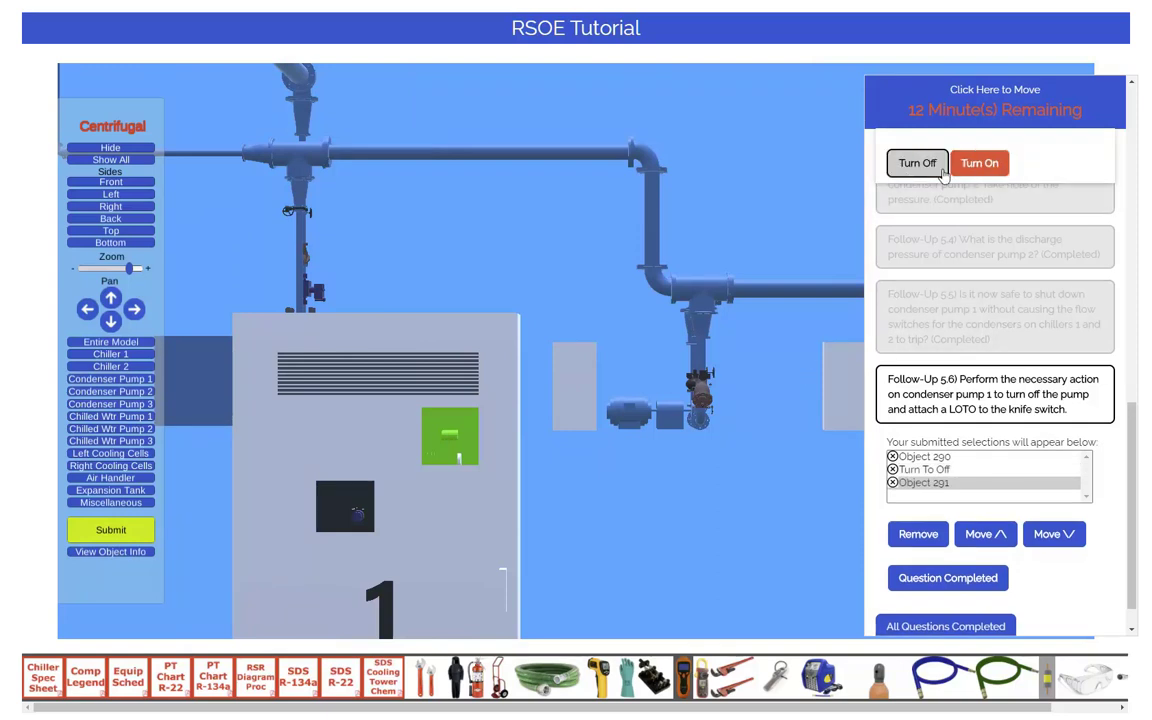
click(915, 163)
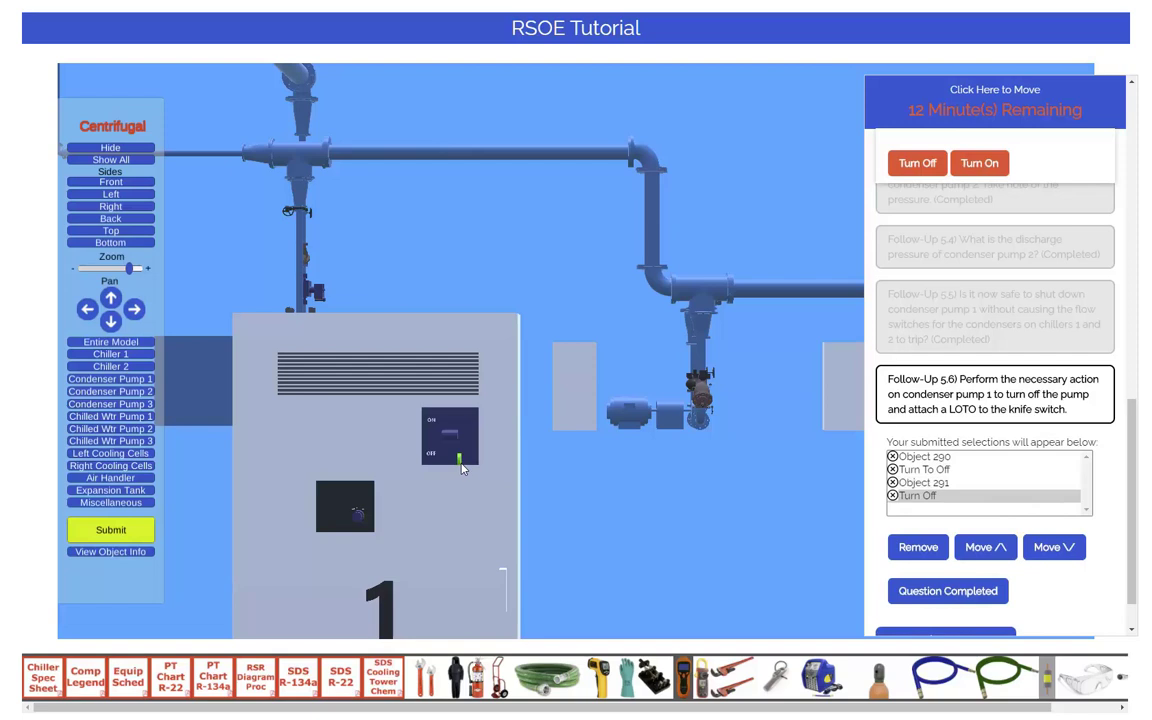
click(846, 432)
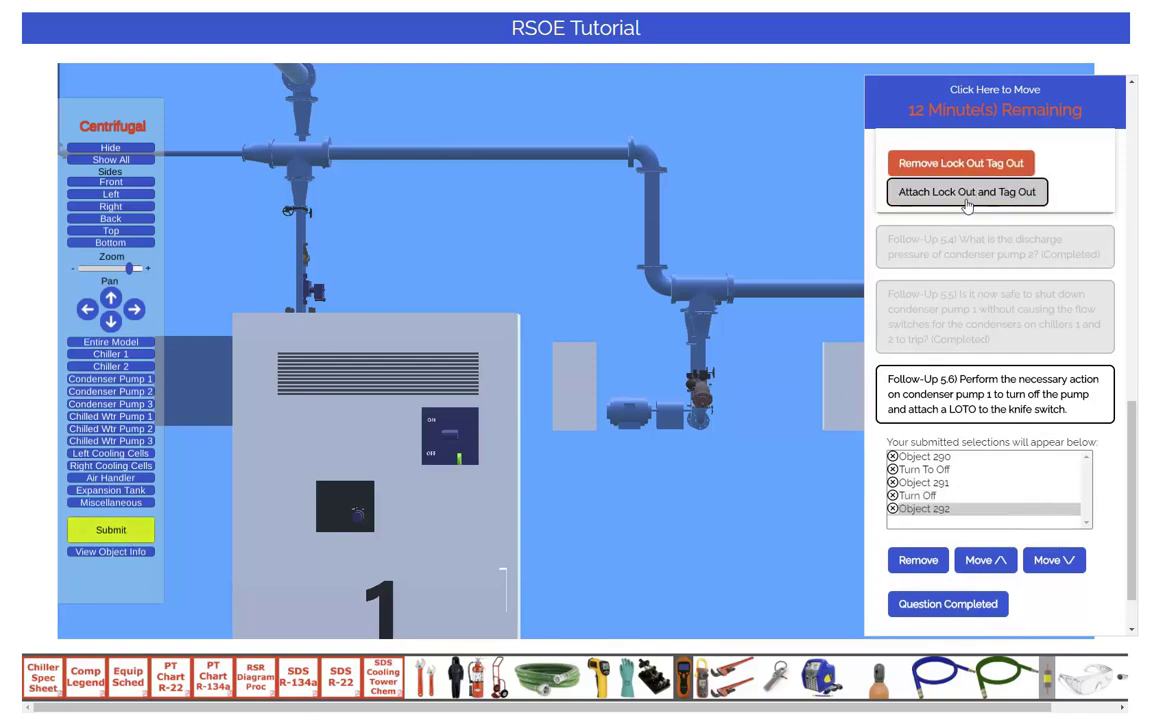
click(967, 205)
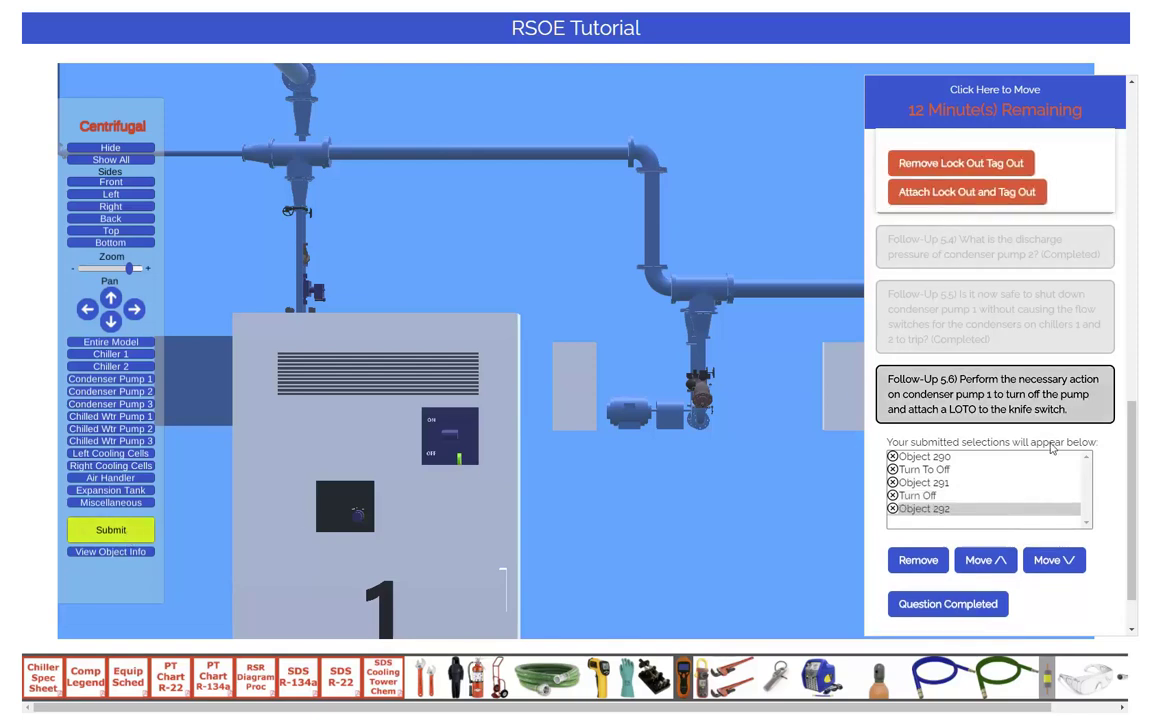
click(940, 617)
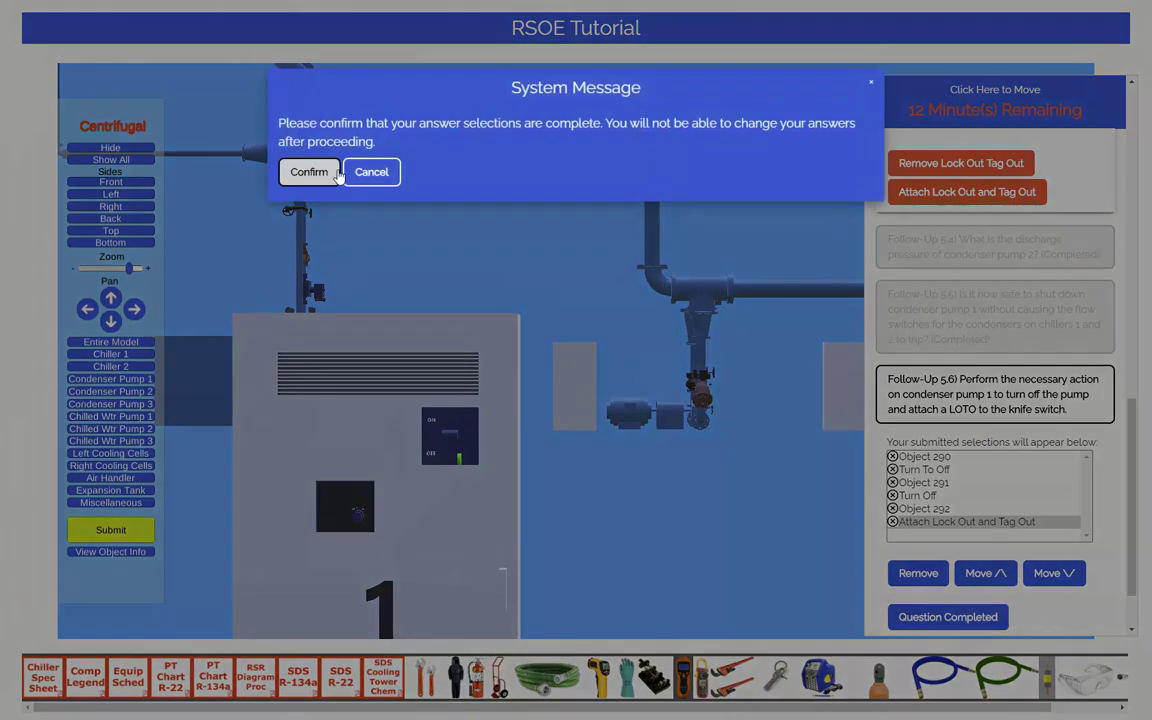
click(306, 170)
Step: For follow-up question 5.7, submit Close for condenser pump 1's inlet valve and then its outlet valve, and confirm the question as completed
scroll(1040, 490, down, 2)
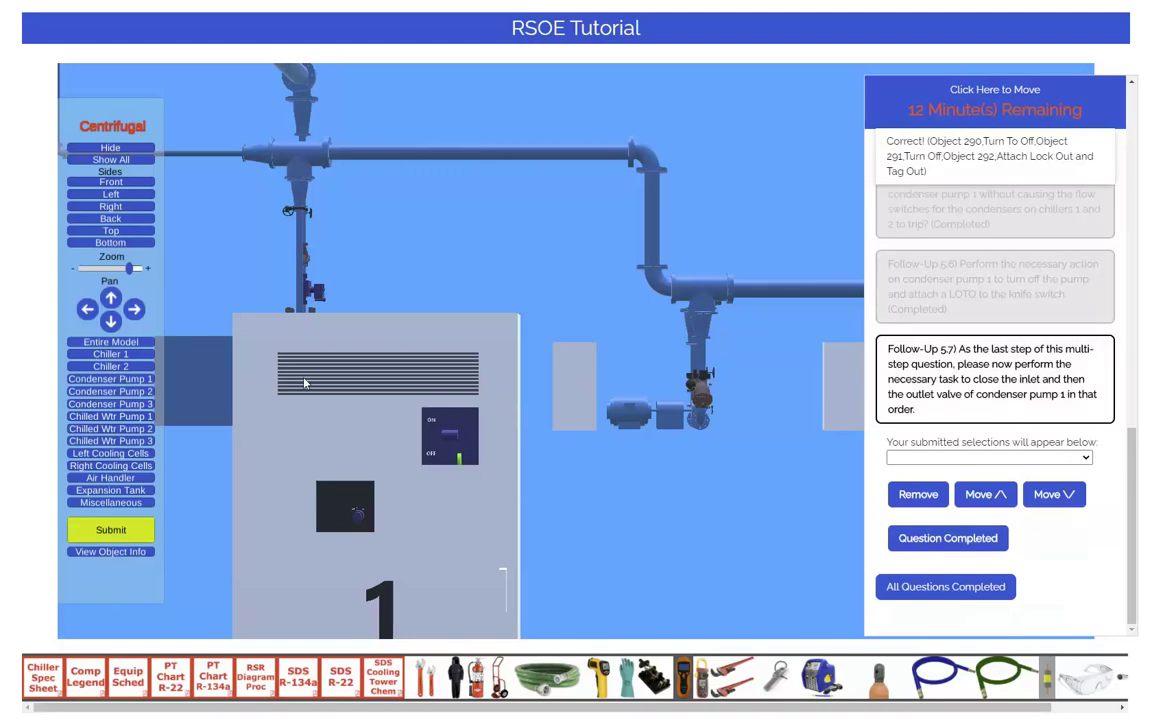
click(134, 311)
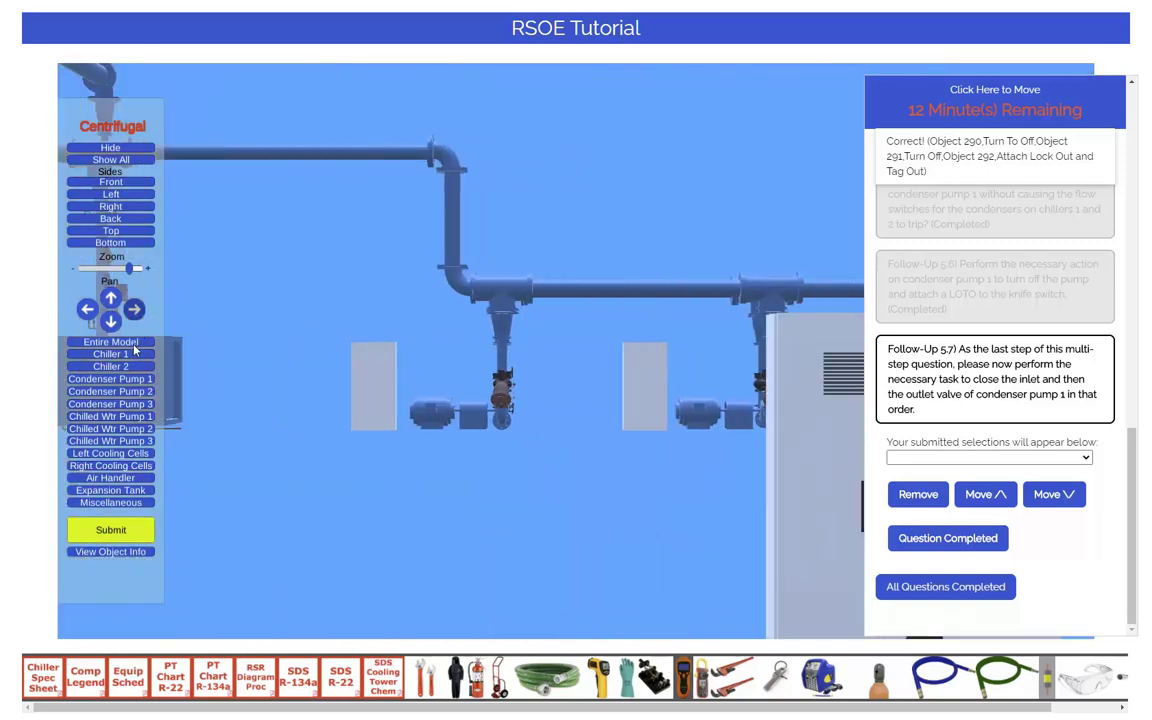
click(87, 310)
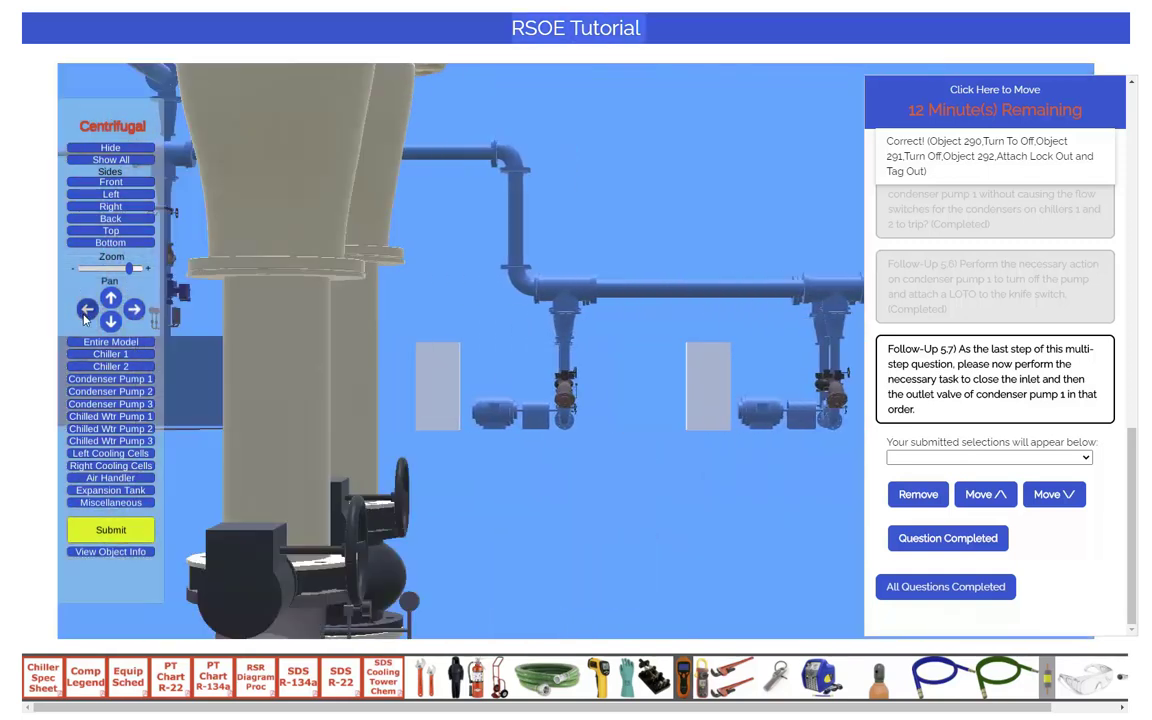
click(134, 311)
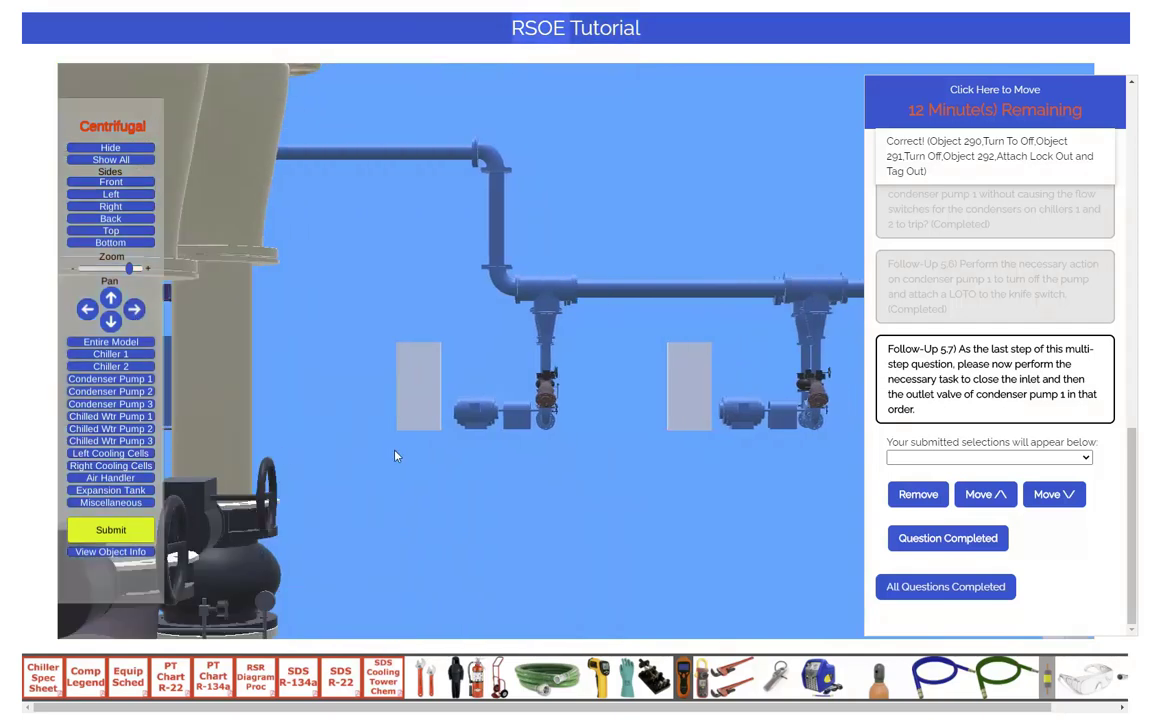
scroll(395, 456, up, 3)
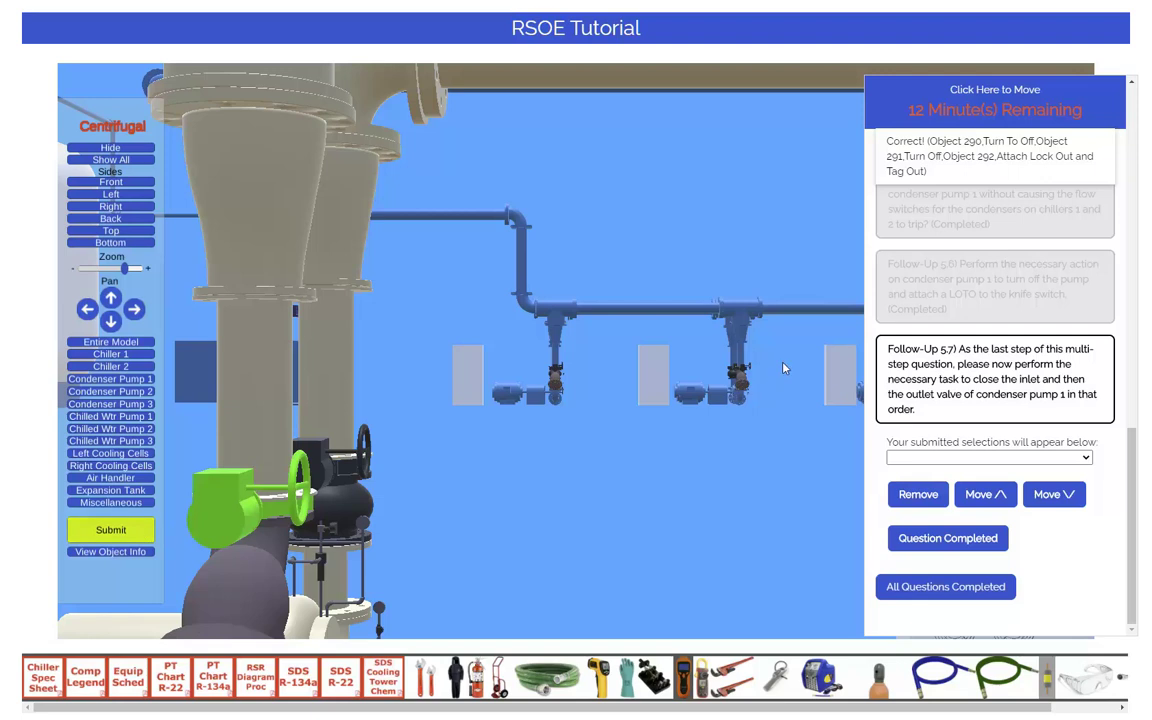
click(738, 380)
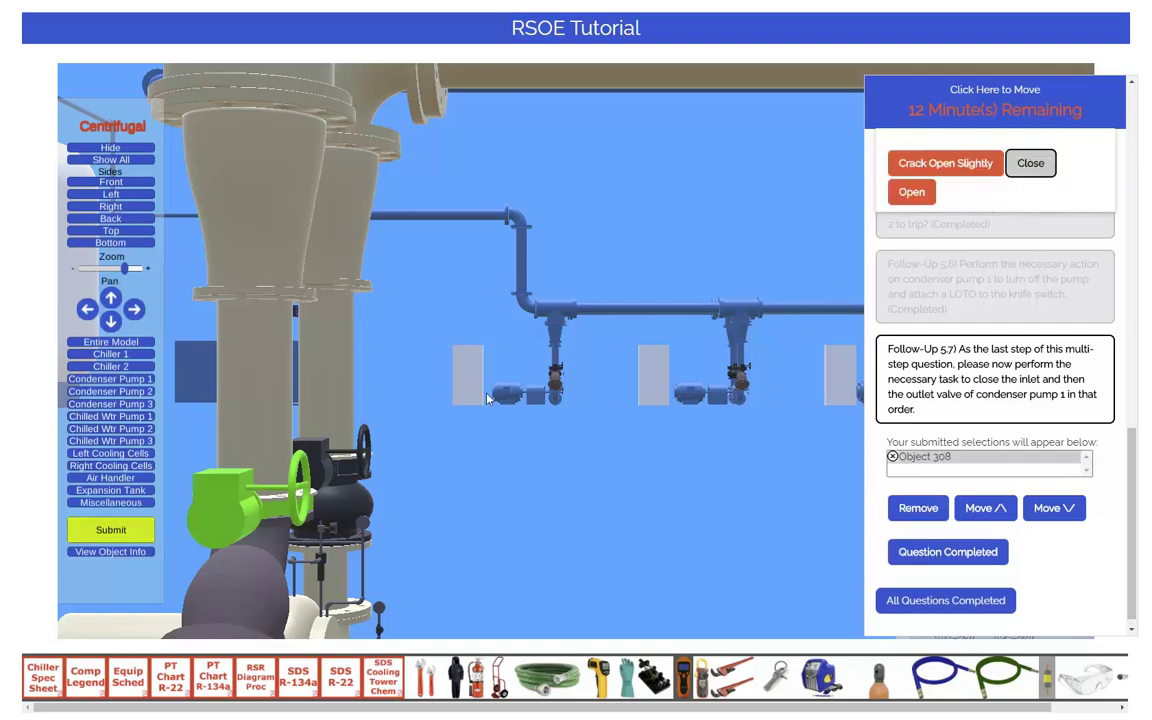
click(1031, 164)
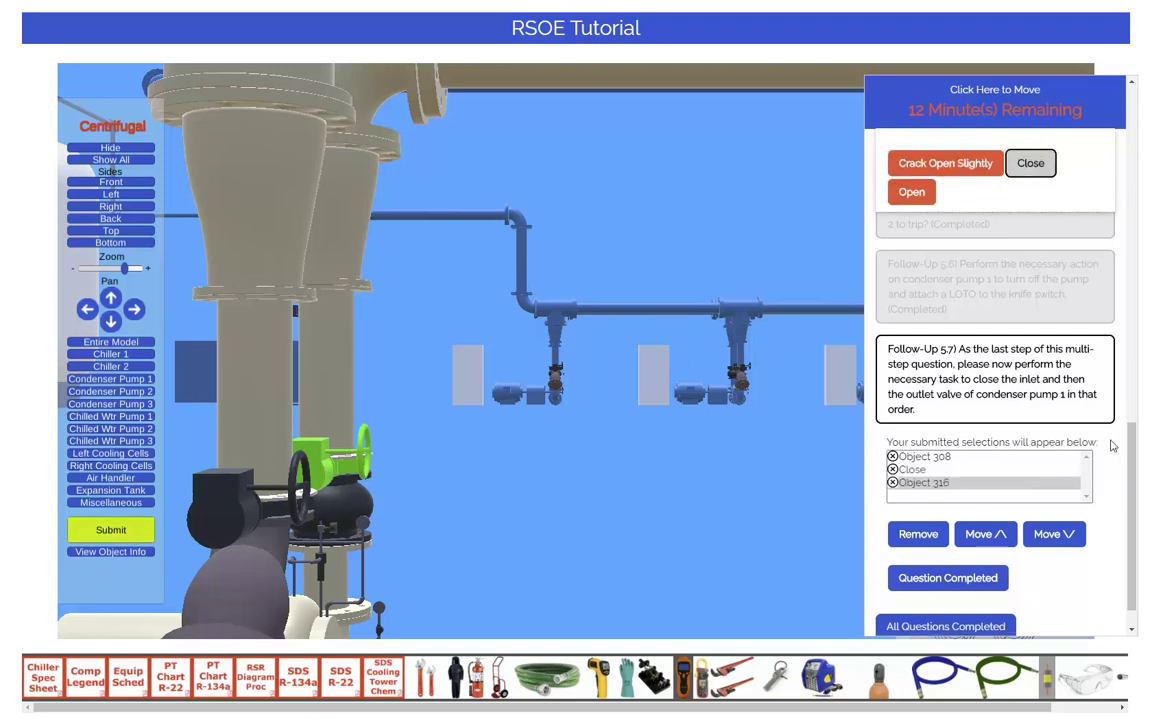
click(950, 590)
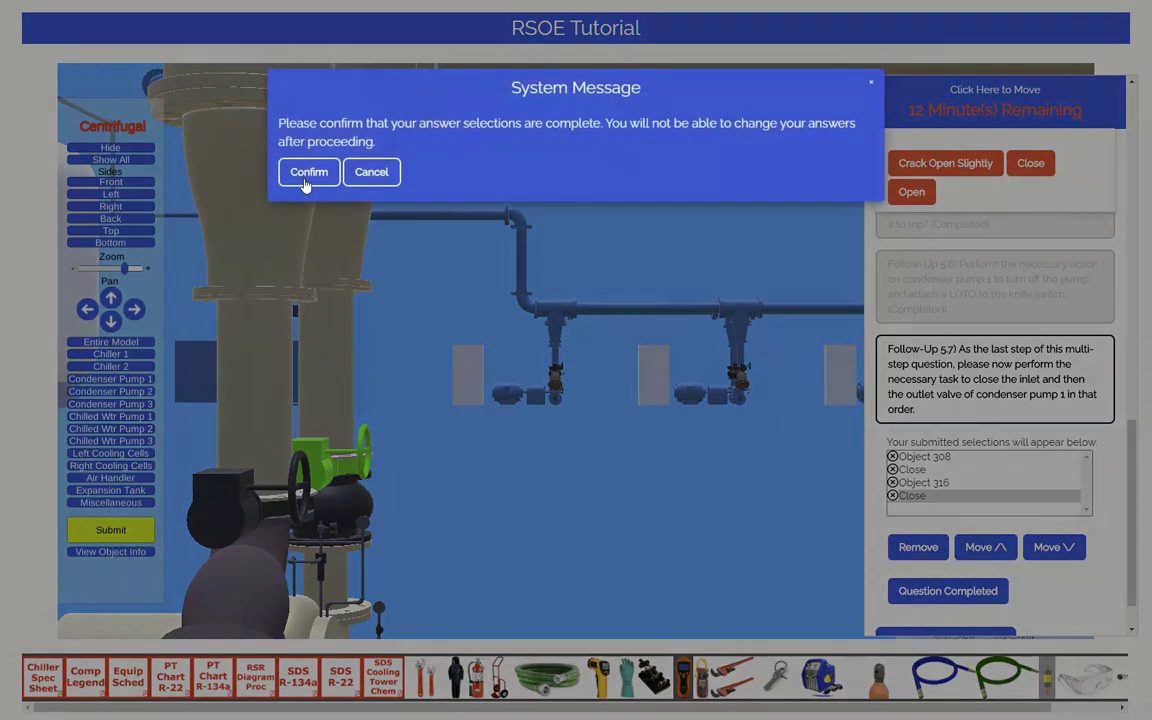
click(306, 180)
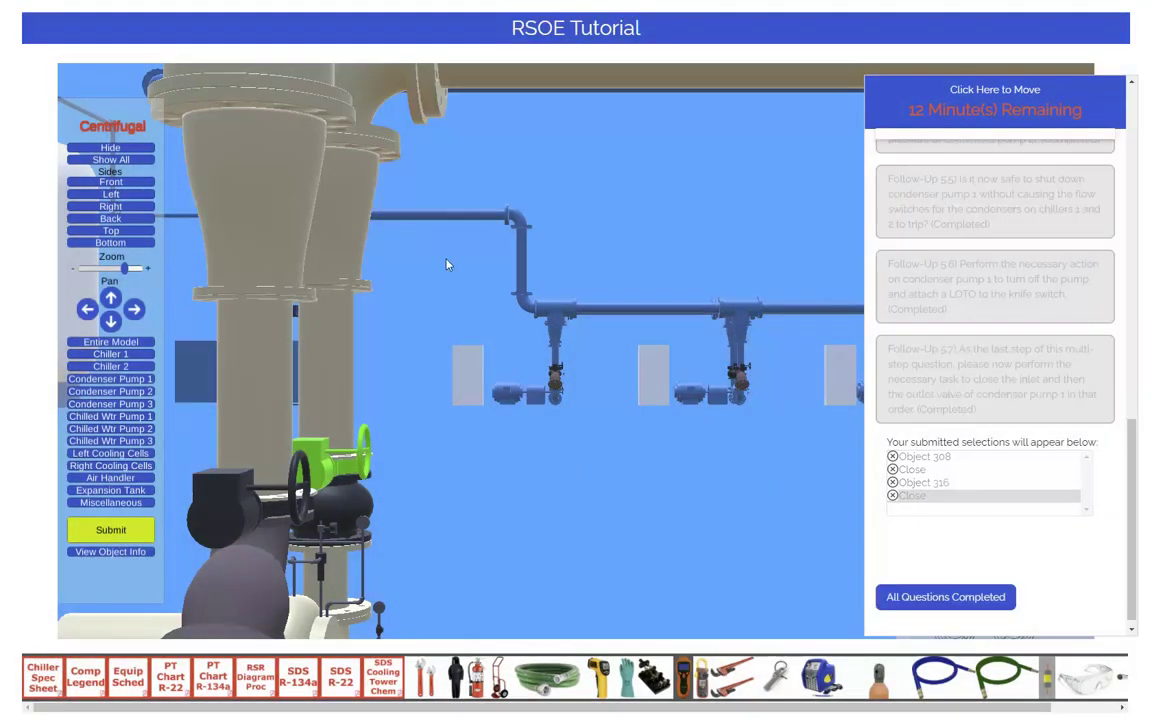
scroll(1133, 545, up, 2)
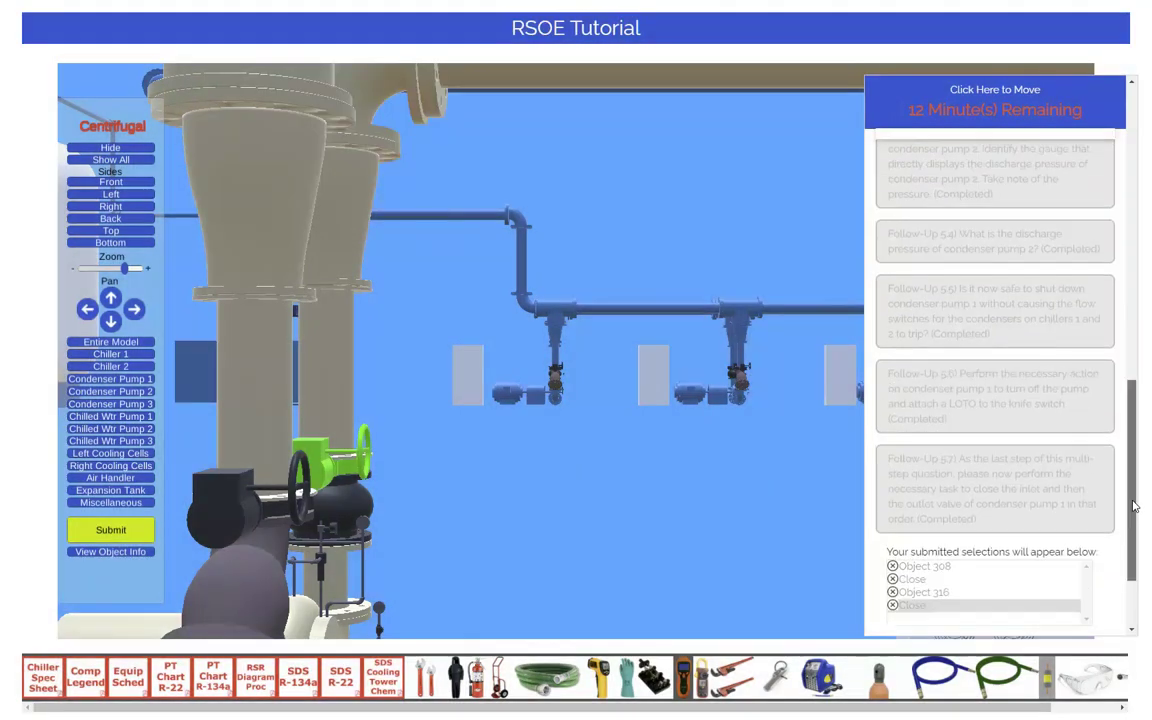
scroll(1133, 545, down, 2)
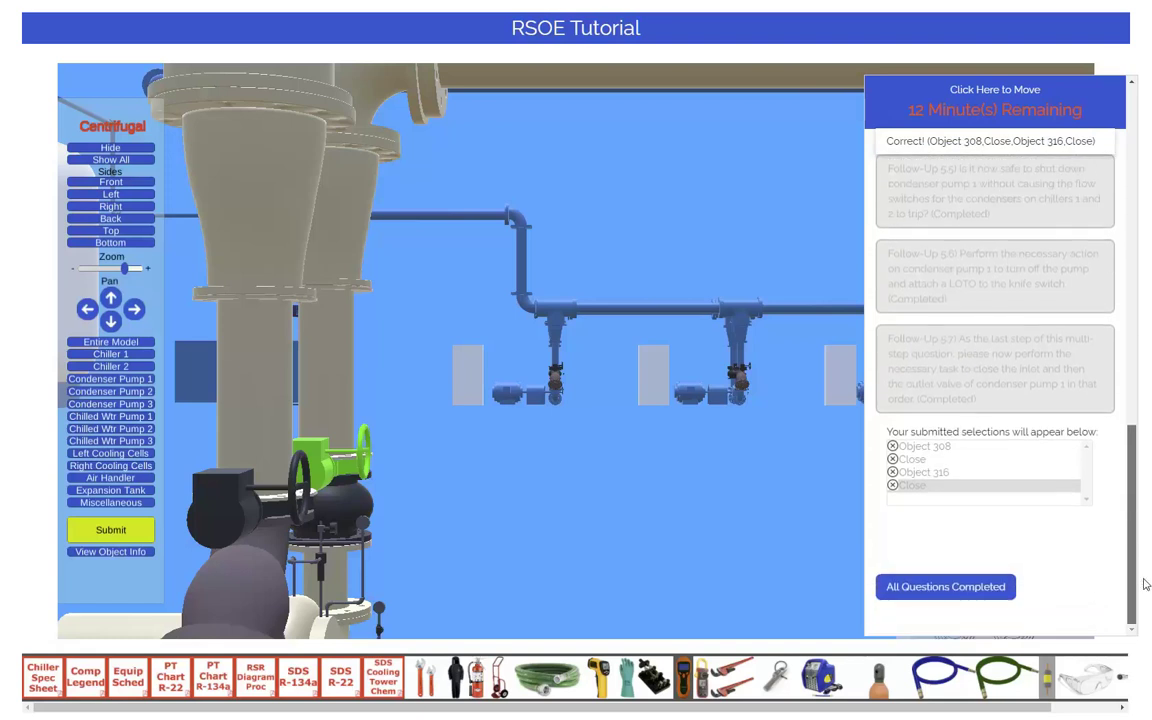
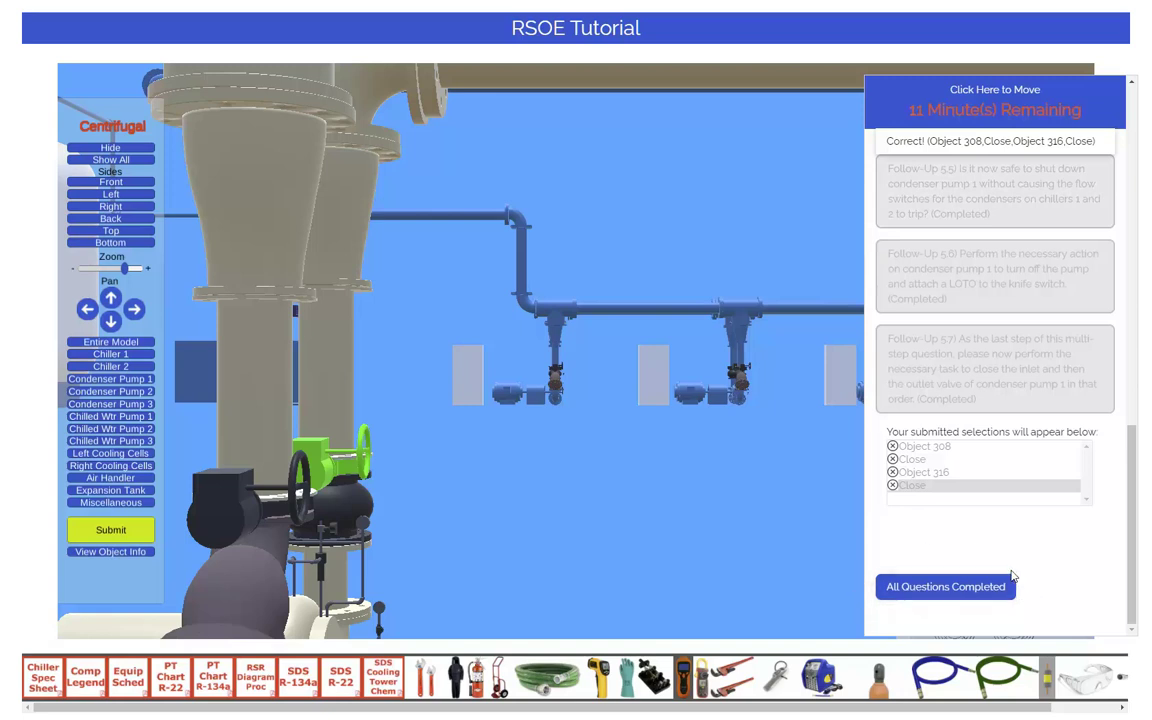
click(920, 588)
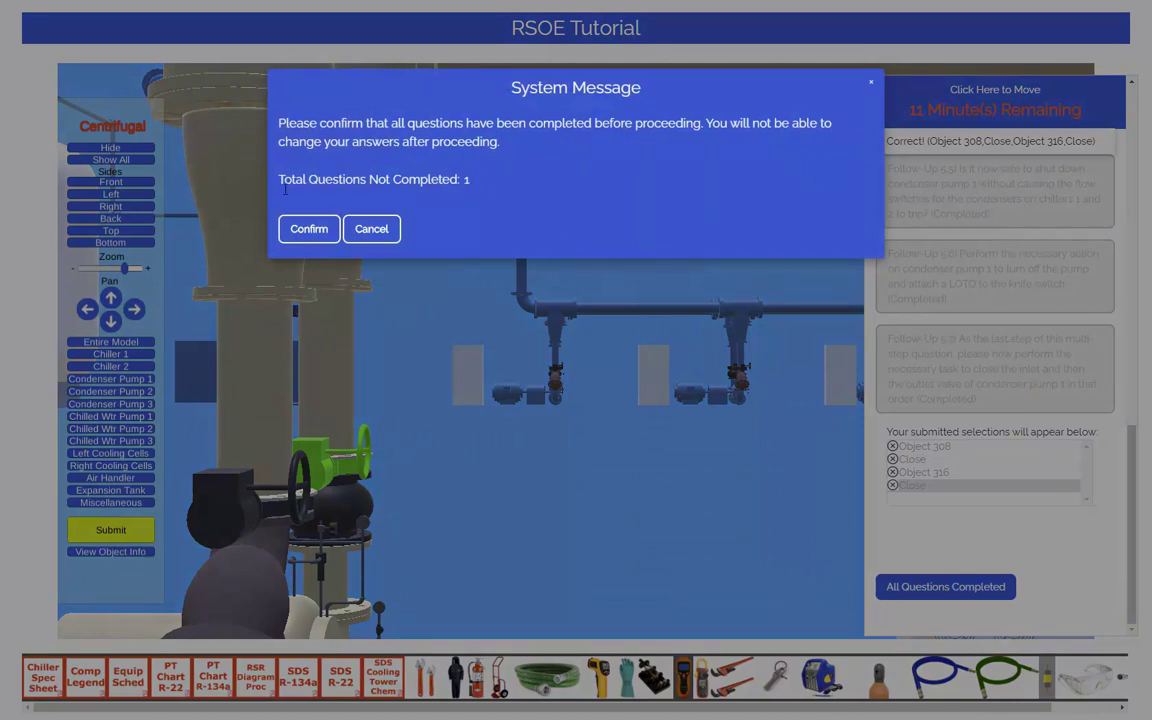
click(913, 345)
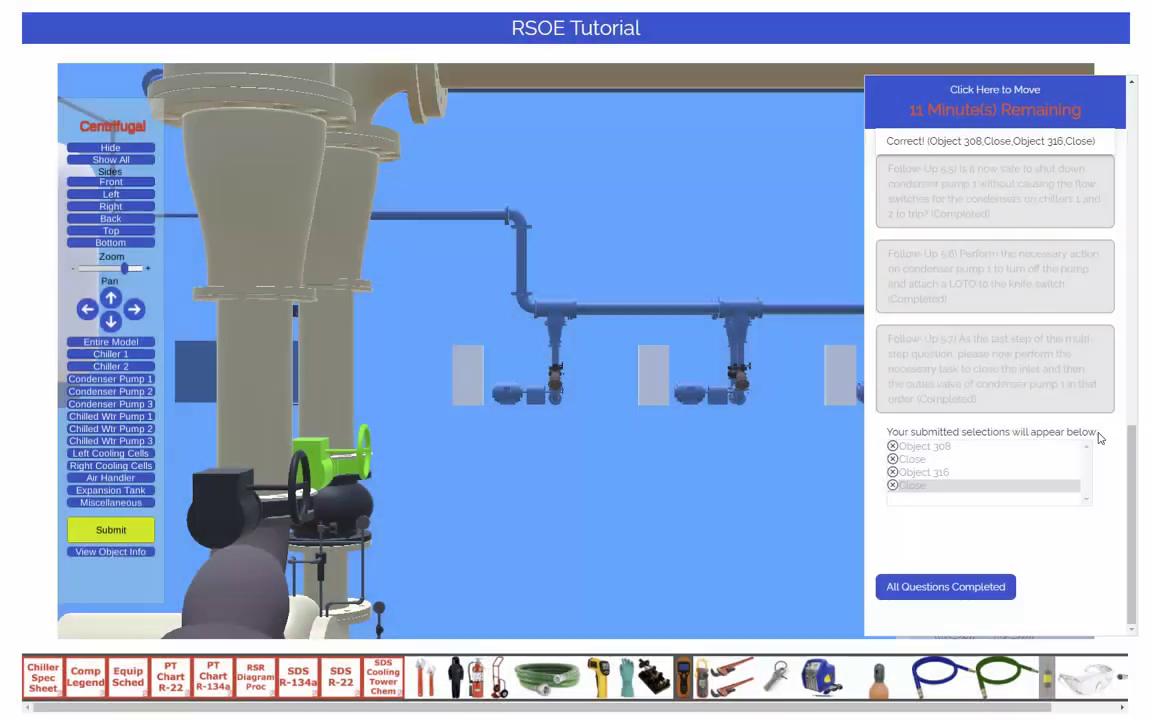
Step: Reopen practice question 4.0 and confirm it as completed with SDS R-22 as the submitted answer
drag(1136, 465, 1134, 216)
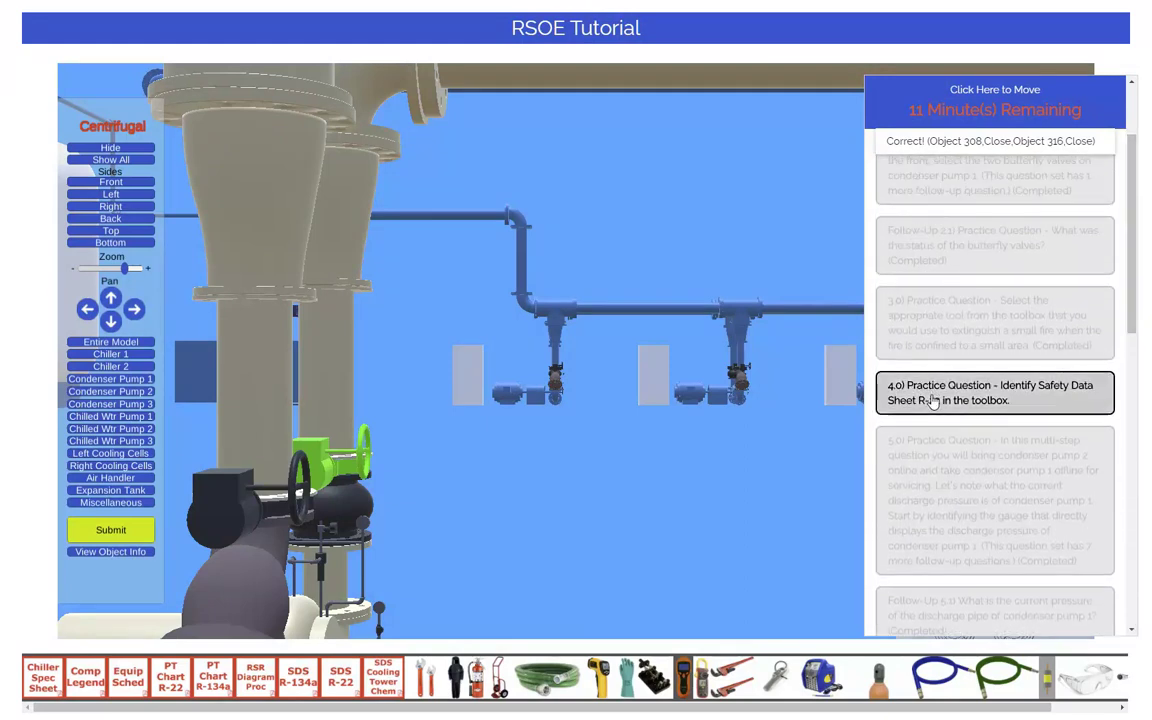
click(990, 395)
click(946, 545)
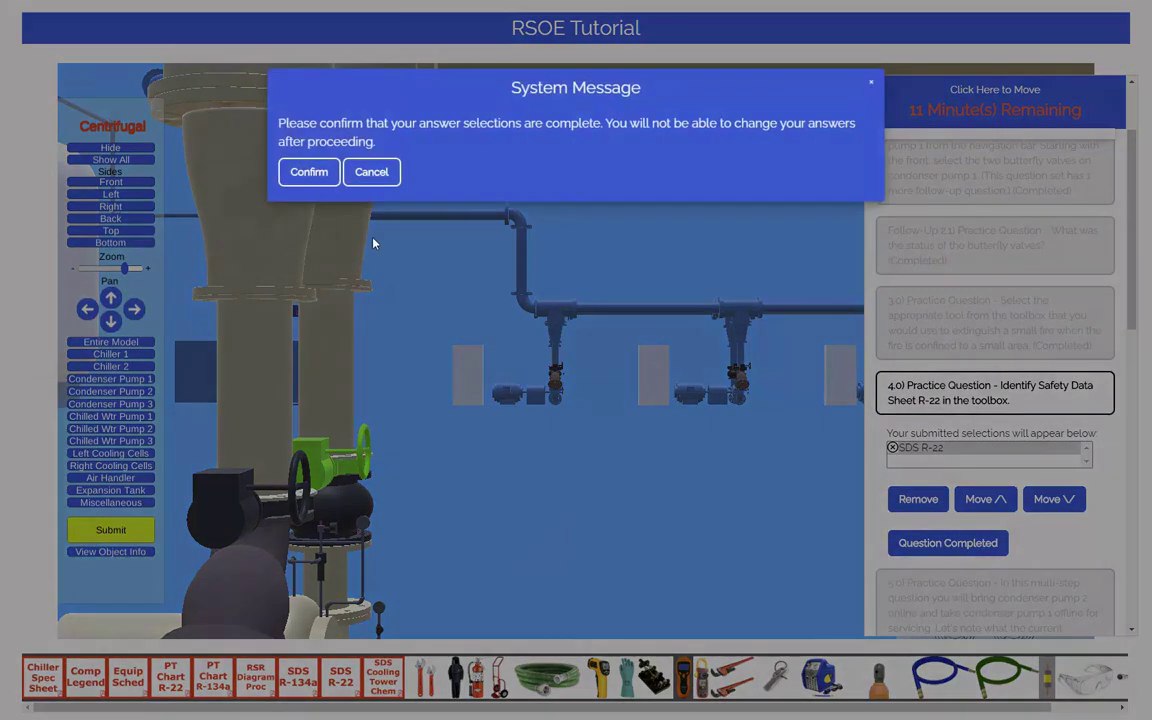
click(312, 174)
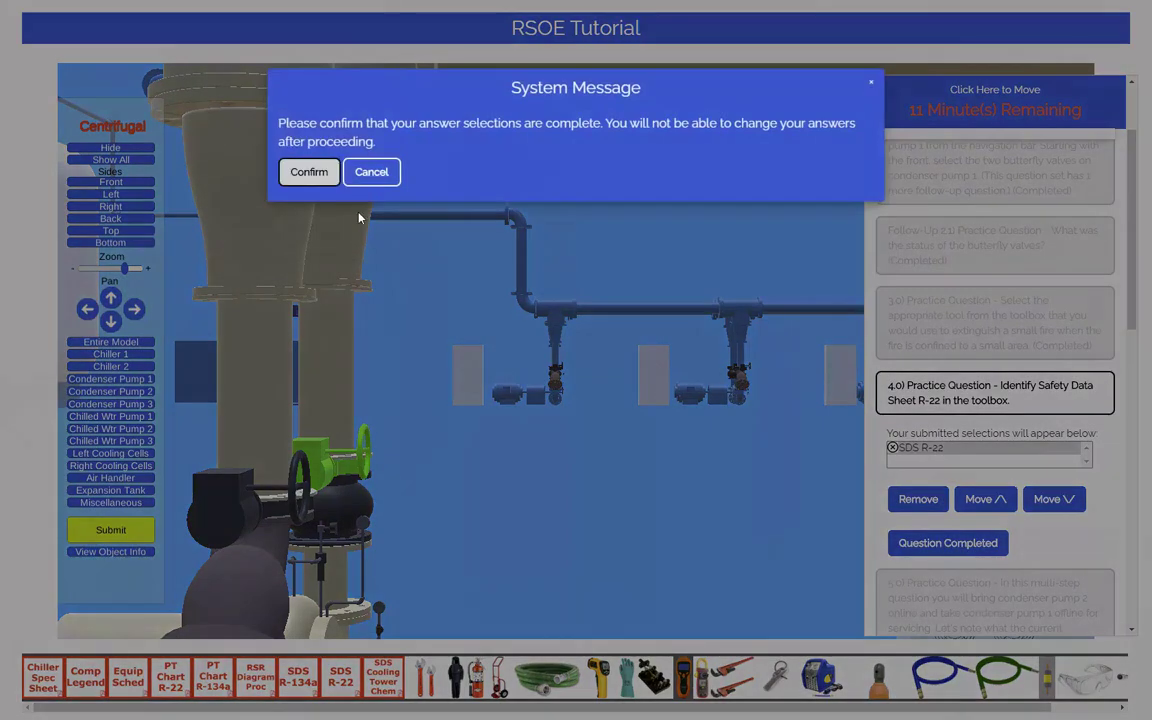
Step: Mark all questions as completed and confirm the submission to end the tutorial
scroll(1134, 391, down, 10)
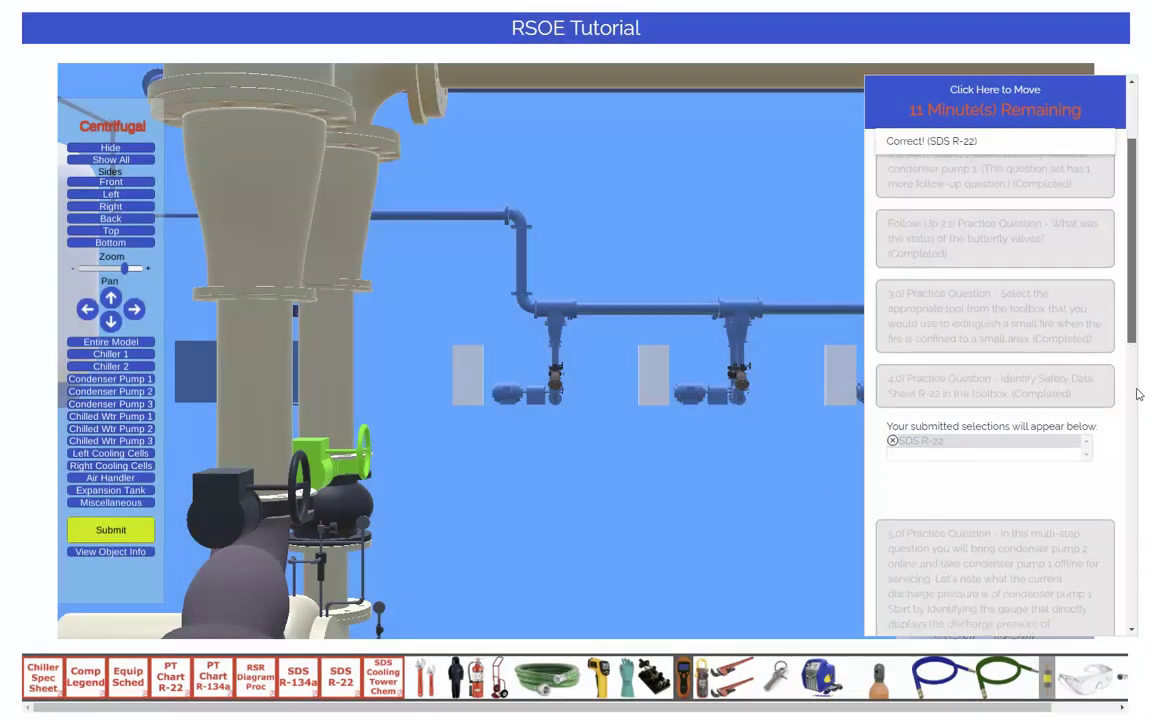
scroll(1134, 609, down, 5)
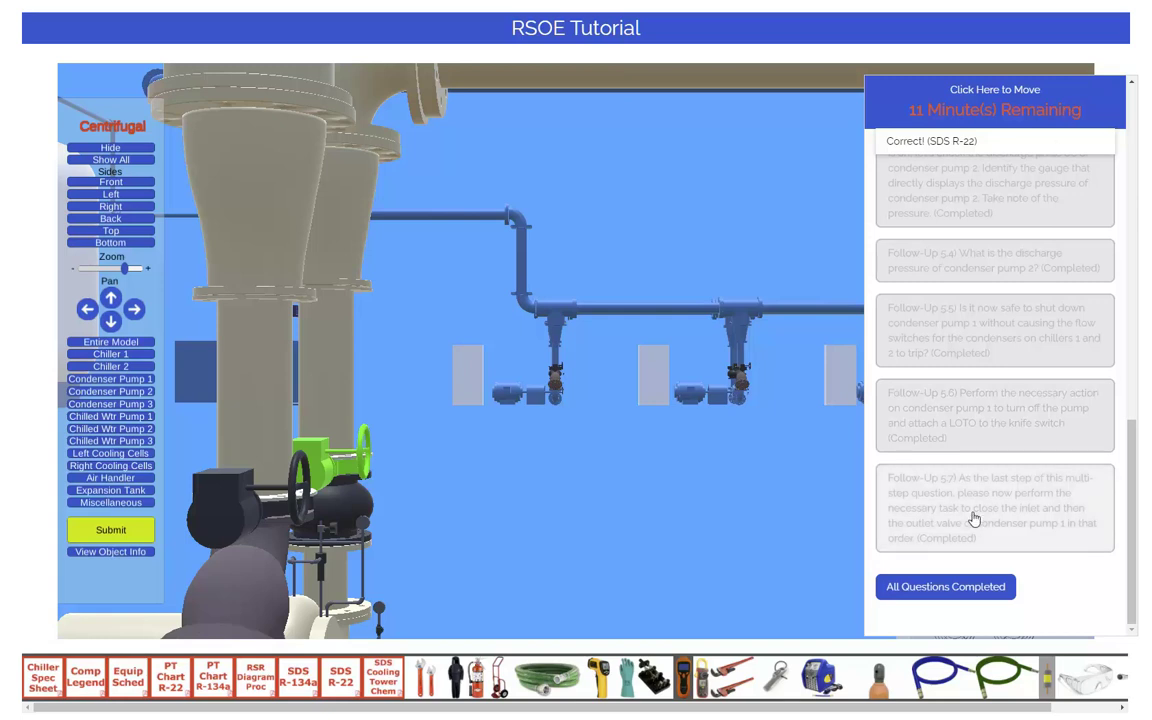
click(927, 597)
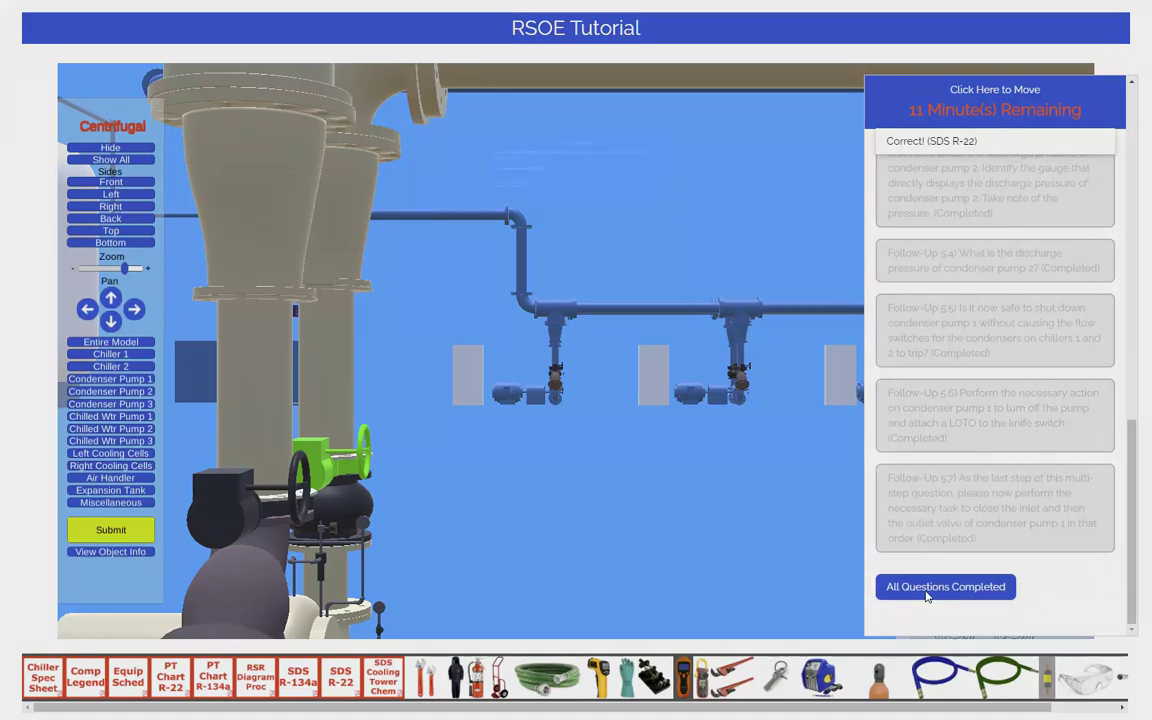
click(309, 230)
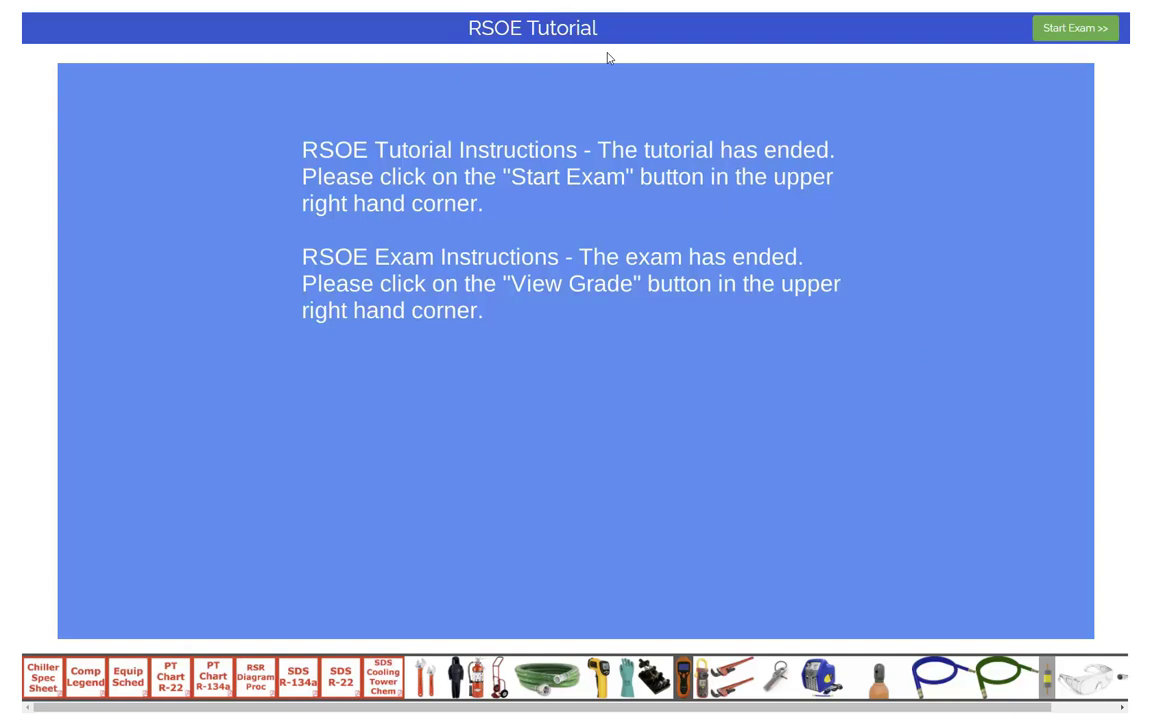
Step: Open the component legend document from the toolbox and enlarge its pages for reading
click(84, 684)
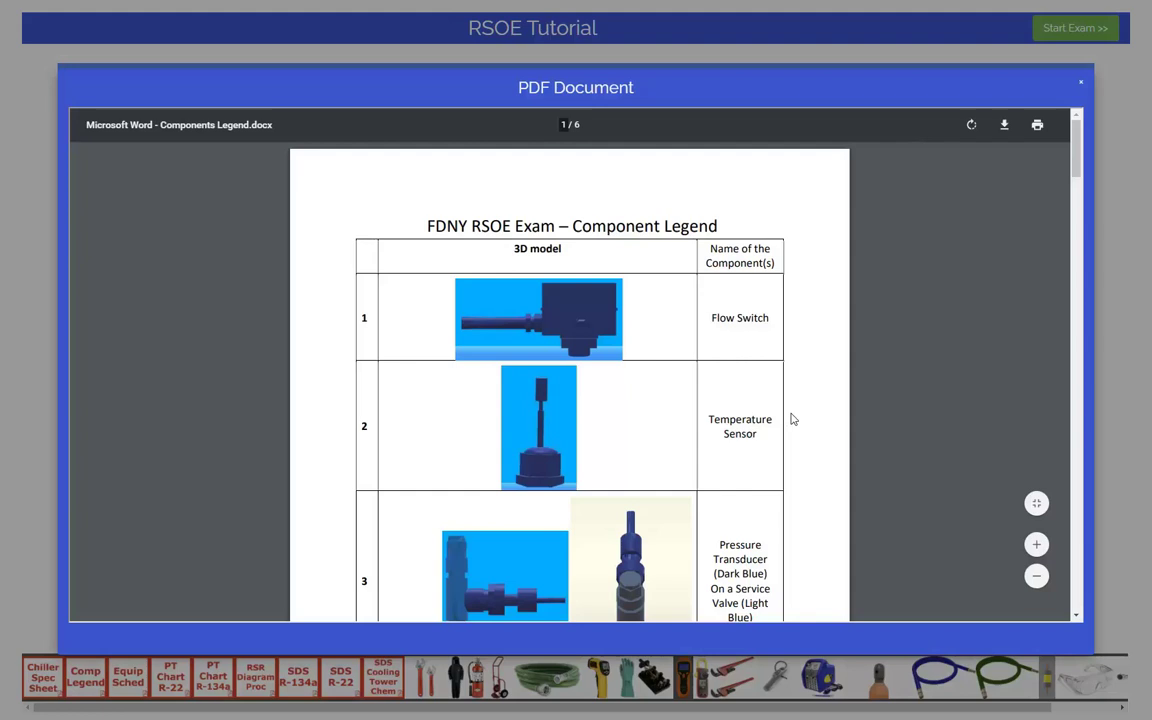
click(1037, 544)
click(1037, 544)
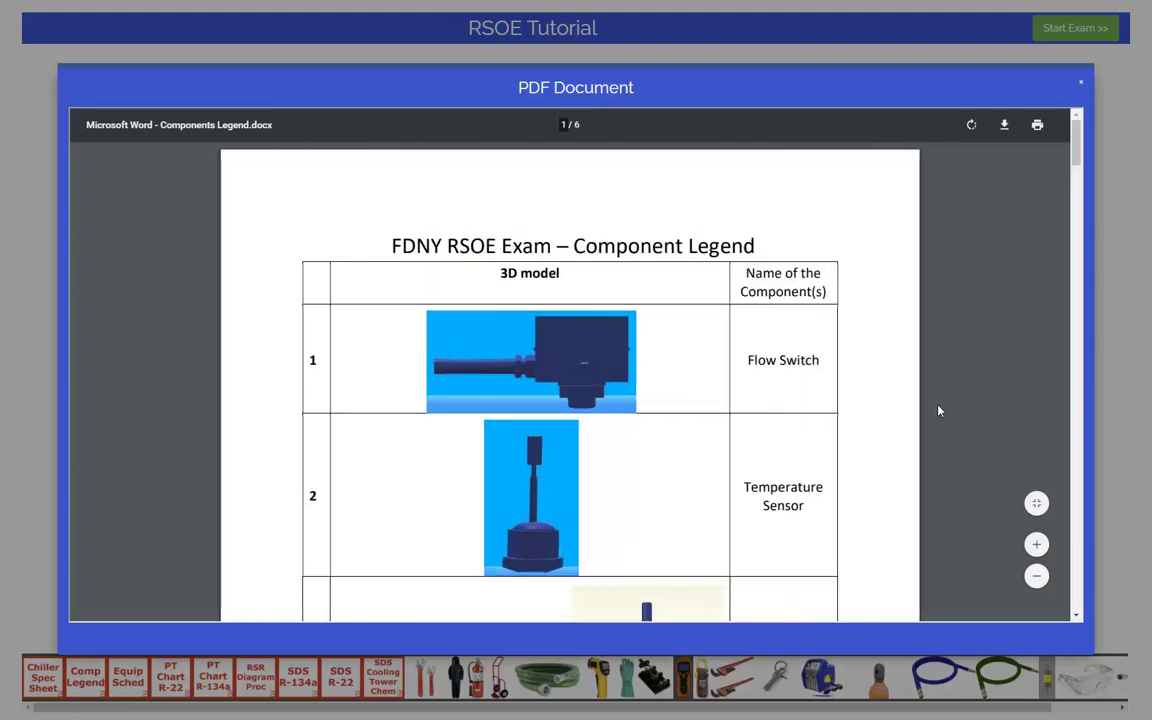